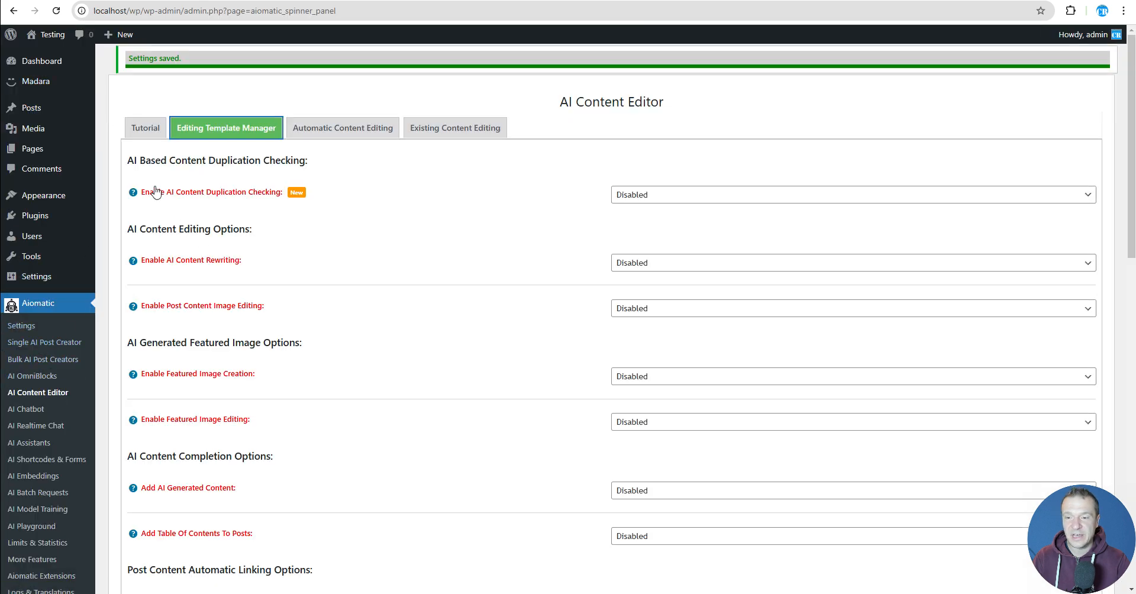
Step: Enable AI Content Duplication Checking in the editing template settings
{"action": "left_click_drag", "start_coordinate": [167, 192], "coordinate": [280, 203]}
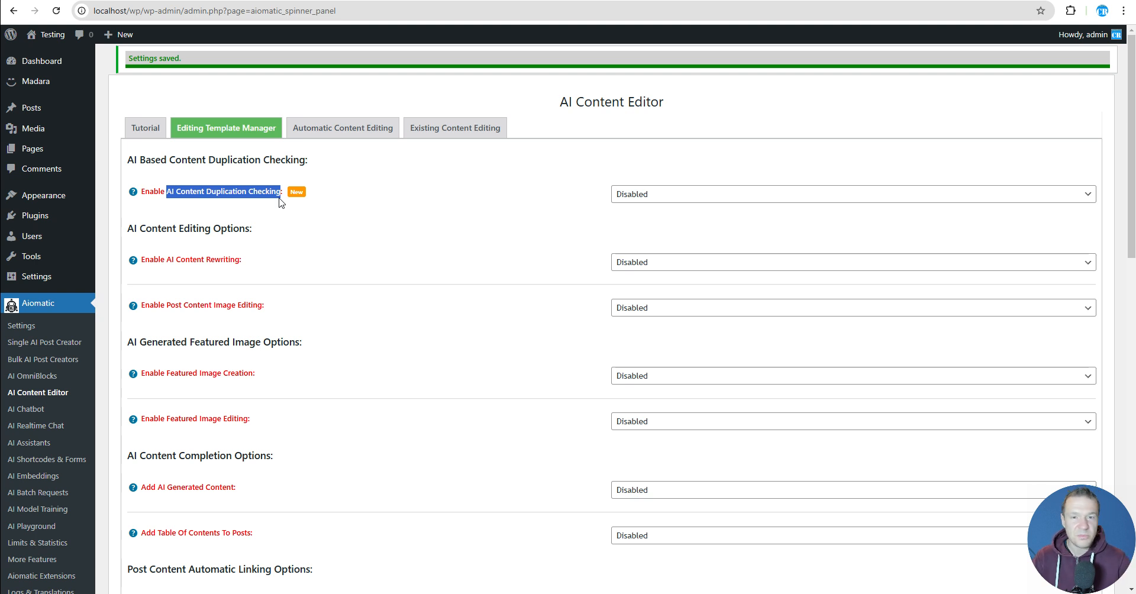
{"action": "left_click", "coordinate": [290, 211]}
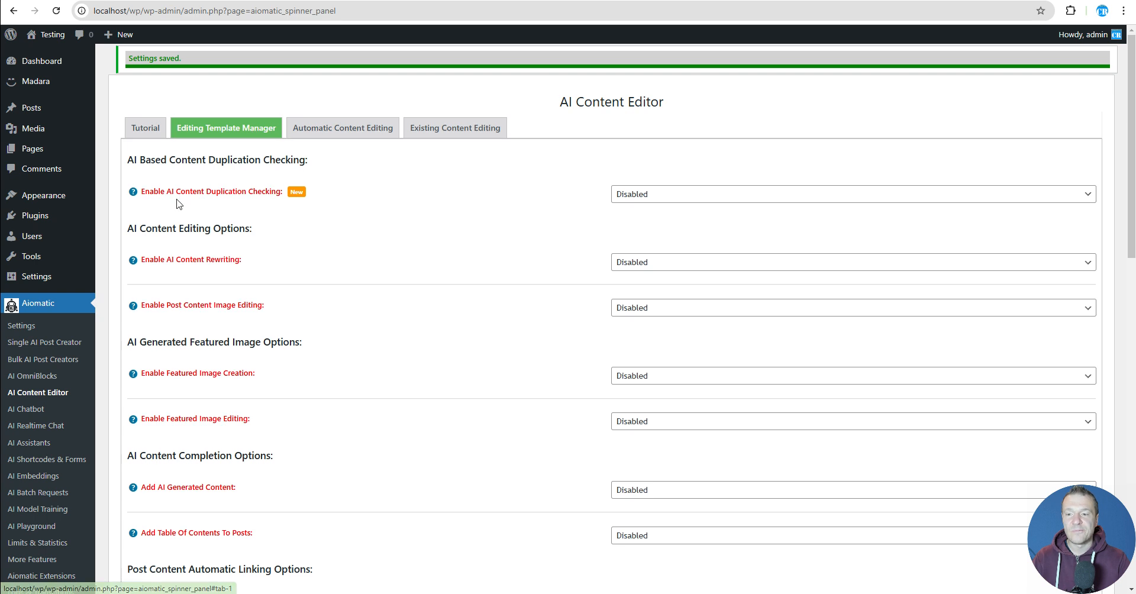
{"action": "left_click", "coordinate": [624, 195]}
{"action": "left_click", "coordinate": [628, 205]}
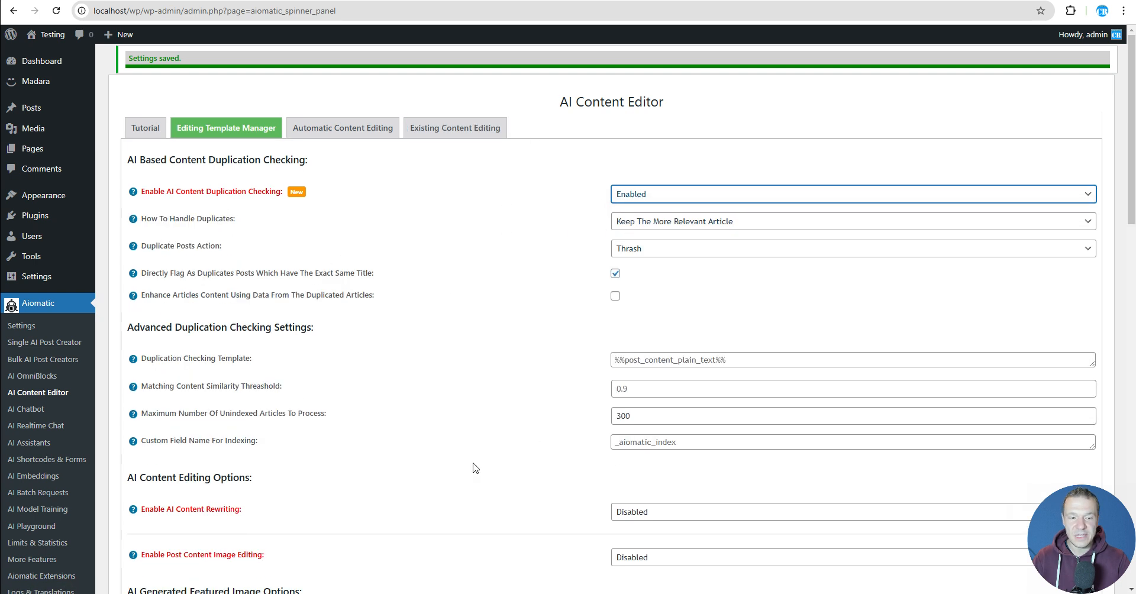
Step: Turn on automatic post editing in the automatic content editing settings
{"action": "left_click", "coordinate": [343, 128]}
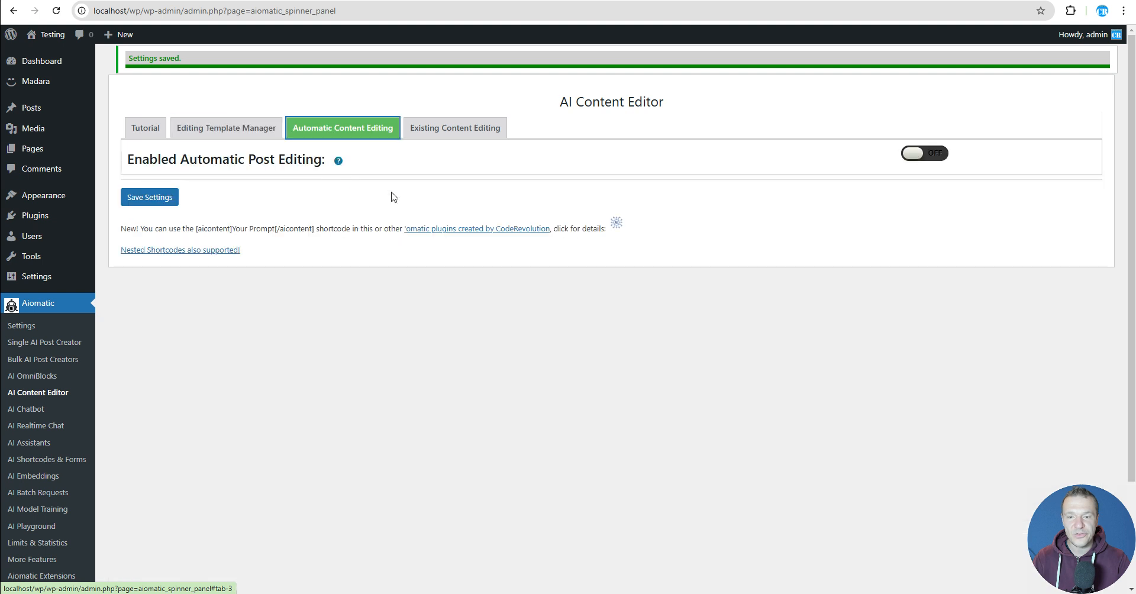
{"action": "left_click", "coordinate": [917, 155]}
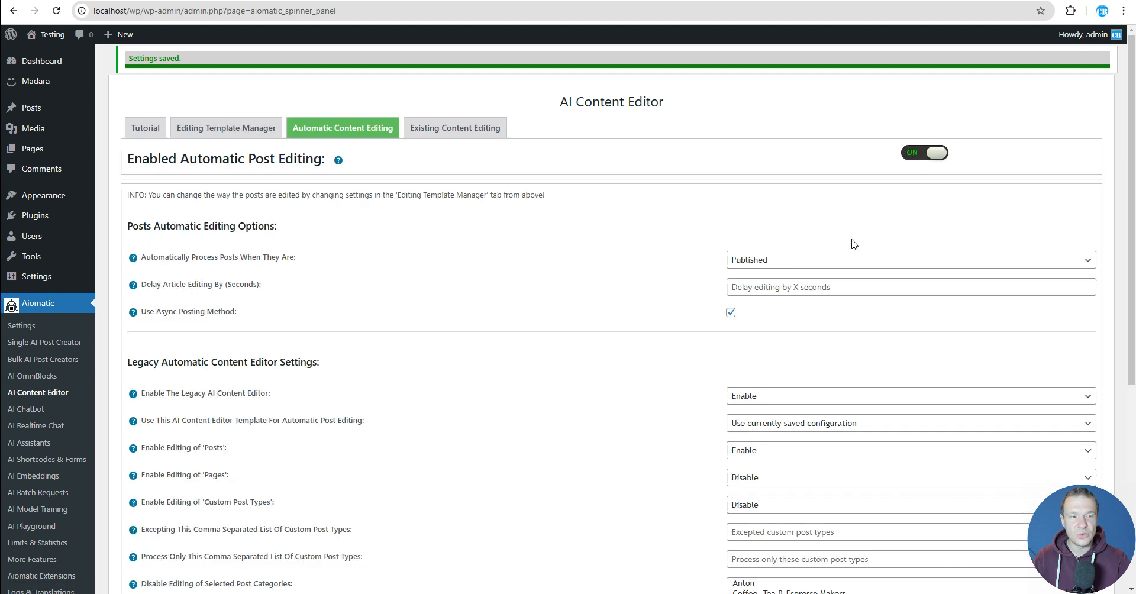
{"action": "left_click_drag", "start_coordinate": [165, 394], "coordinate": [261, 394]}
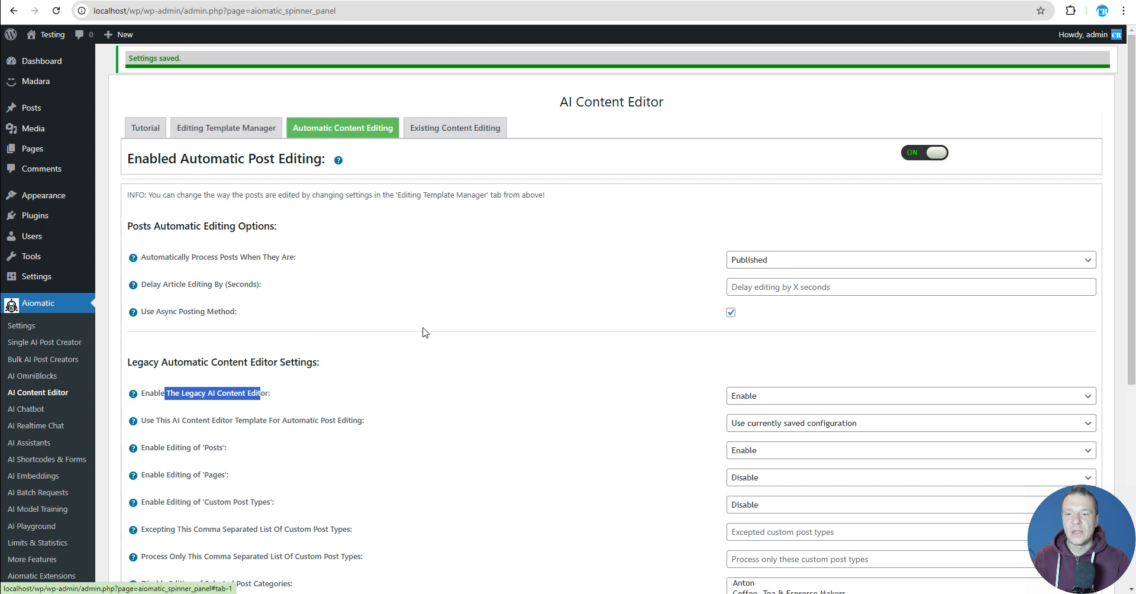
Step: In the editing template, set duplicate handling to Keep The More Relevant Article and the duplicate posts action to Thrash
{"action": "left_click", "coordinate": [226, 128]}
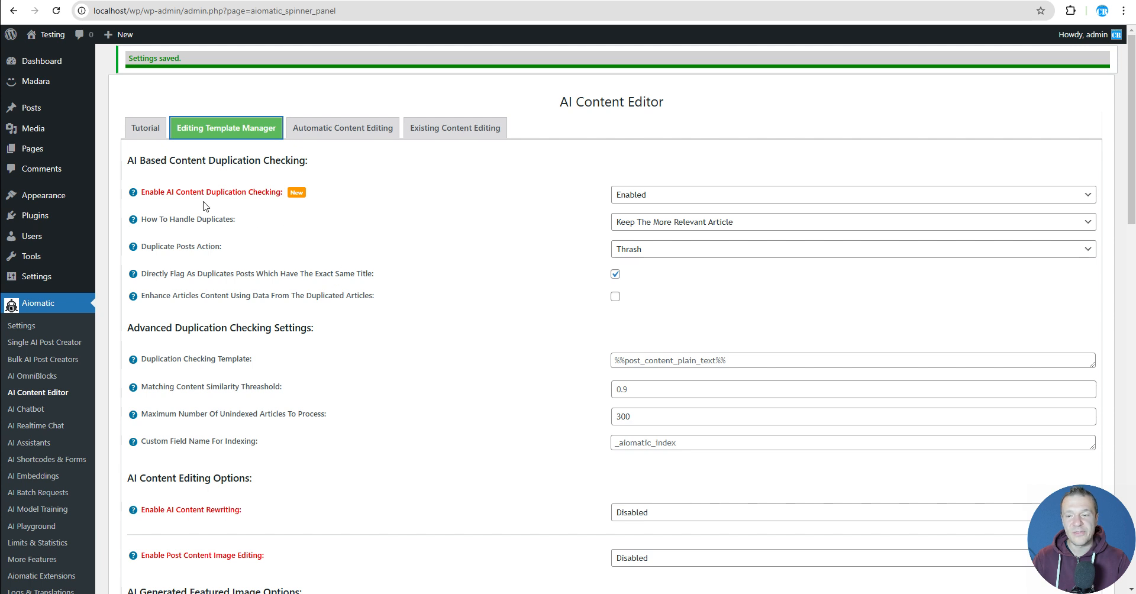
{"action": "left_click_drag", "start_coordinate": [146, 193], "coordinate": [283, 198]}
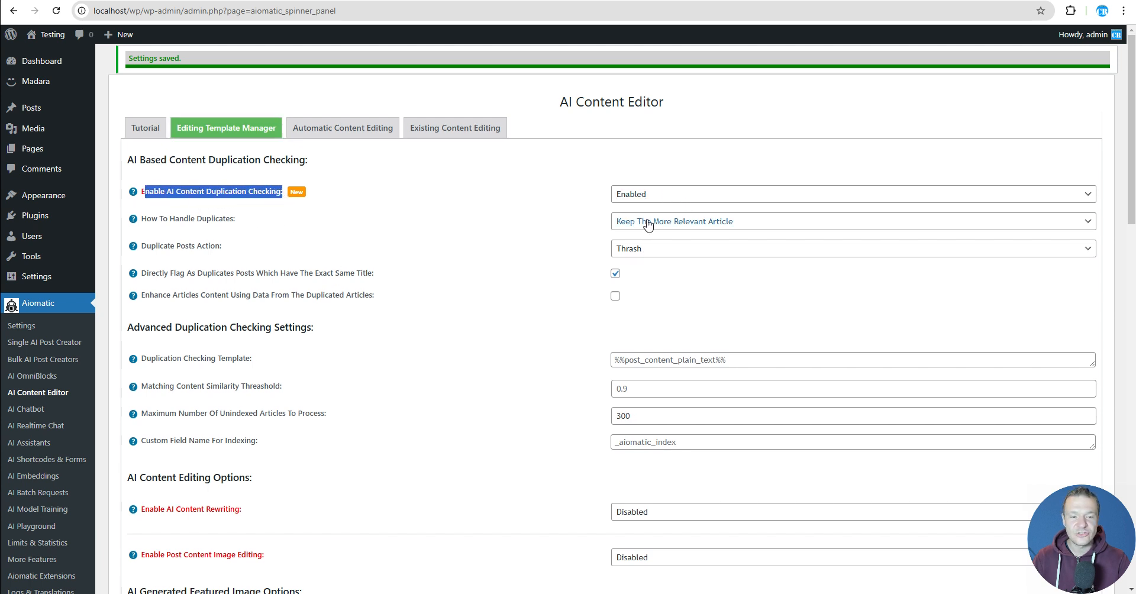
{"action": "left_click", "coordinate": [622, 221]}
{"action": "left_click", "coordinate": [627, 247]}
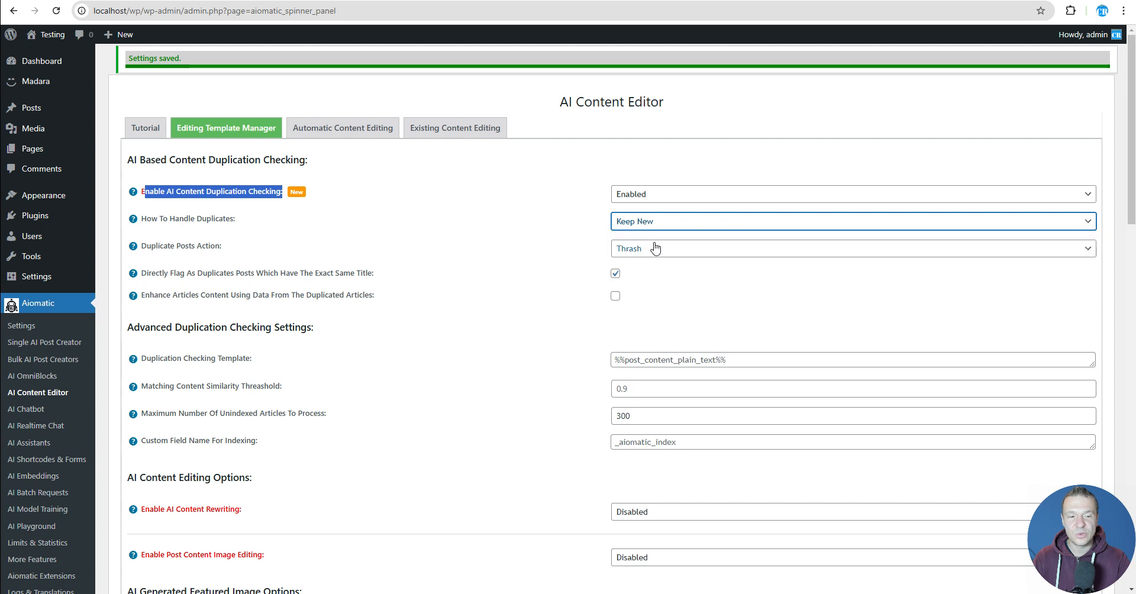
{"action": "left_click", "coordinate": [654, 224]}
{"action": "left_click", "coordinate": [663, 237]}
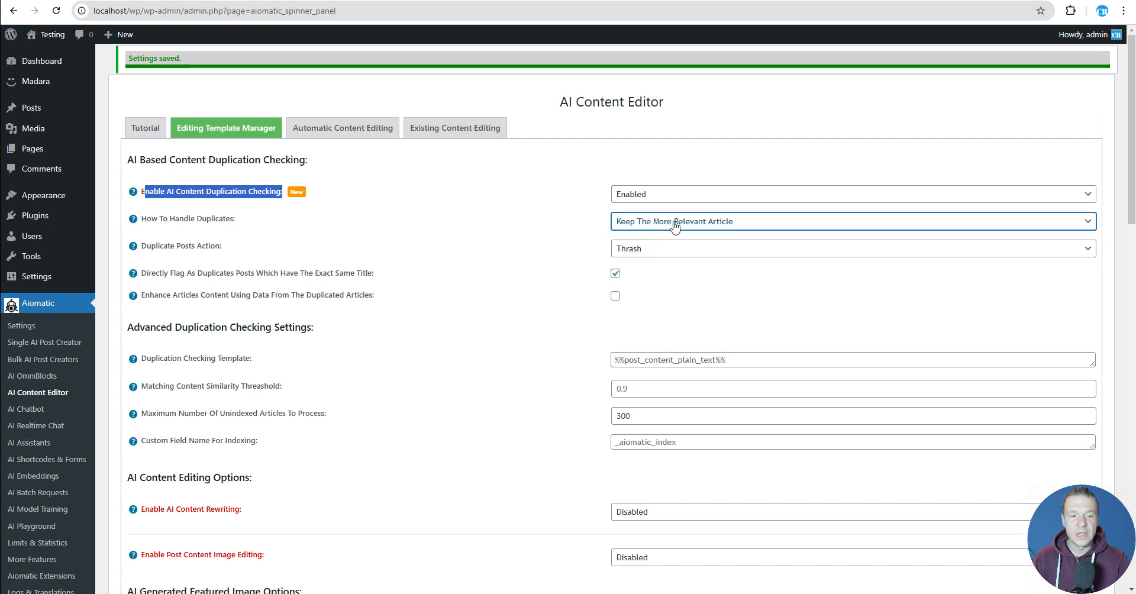
{"action": "left_click", "coordinate": [645, 251]}
{"action": "left_click", "coordinate": [630, 276]}
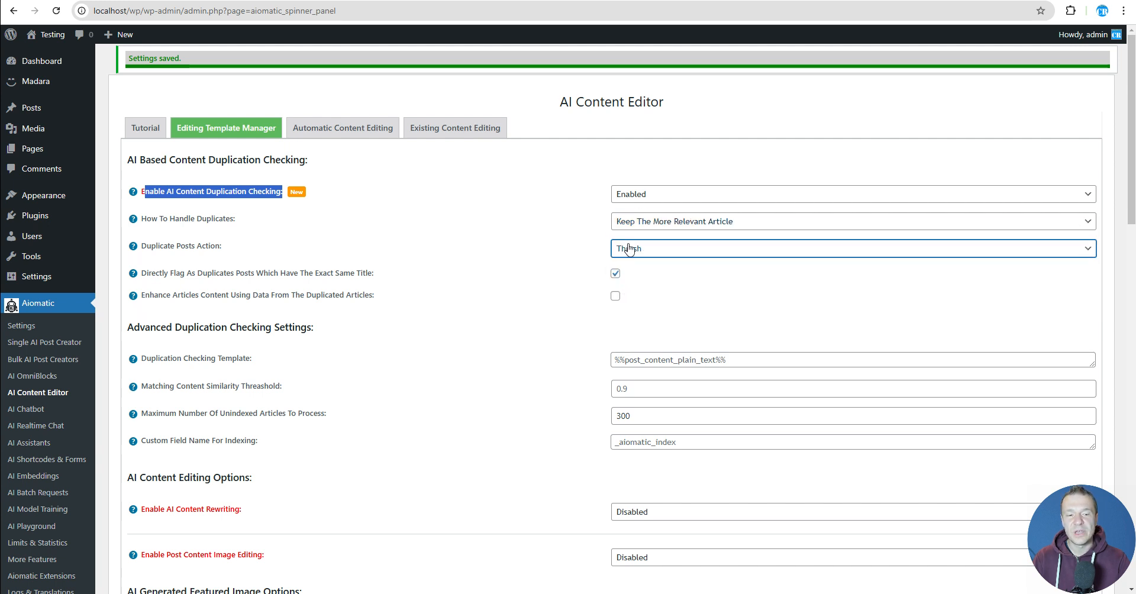
Step: Save the AI Content Editor settings
{"action": "scroll", "coordinate": [380, 352], "scroll_direction": "down", "scroll_amount": 3}
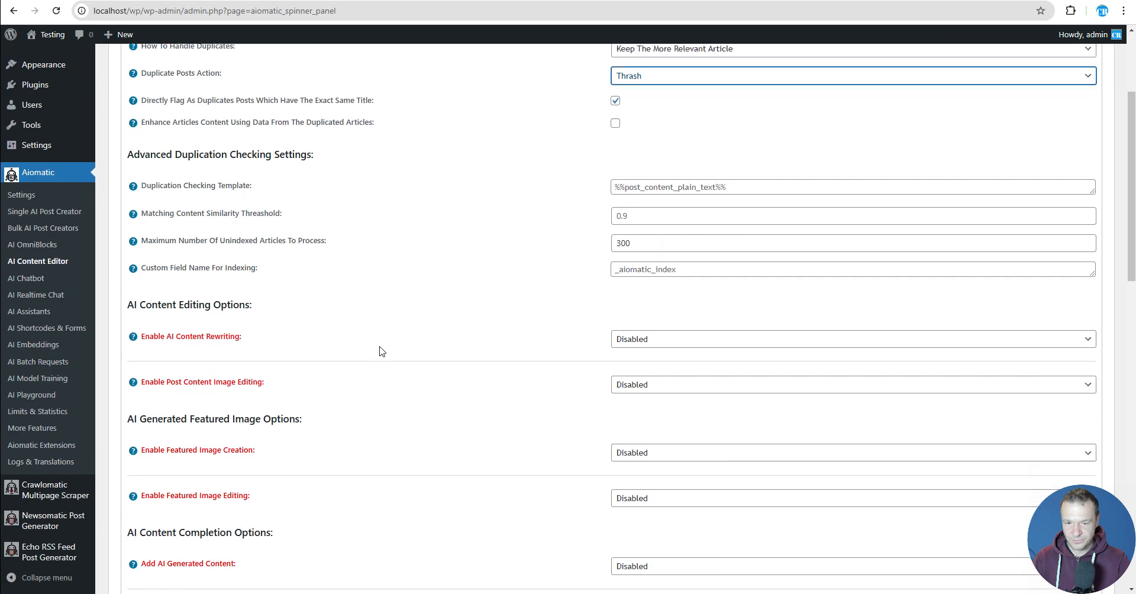
{"action": "scroll", "coordinate": [381, 351], "scroll_direction": "down", "scroll_amount": 10}
{"action": "left_click", "coordinate": [157, 485]}
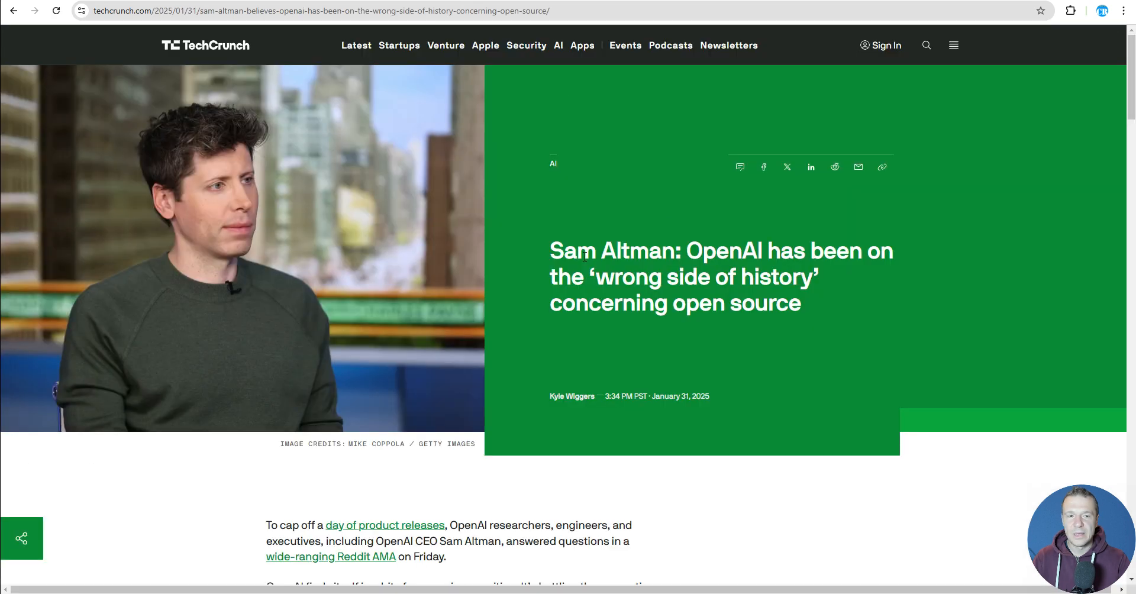
Step: Title a new post "Sam Altman: OpenAI has been on the ‘wrong side of history’ concerning open source", copied from the TechCrunch article
{"action": "left_click_drag", "start_coordinate": [550, 245], "coordinate": [837, 304]}
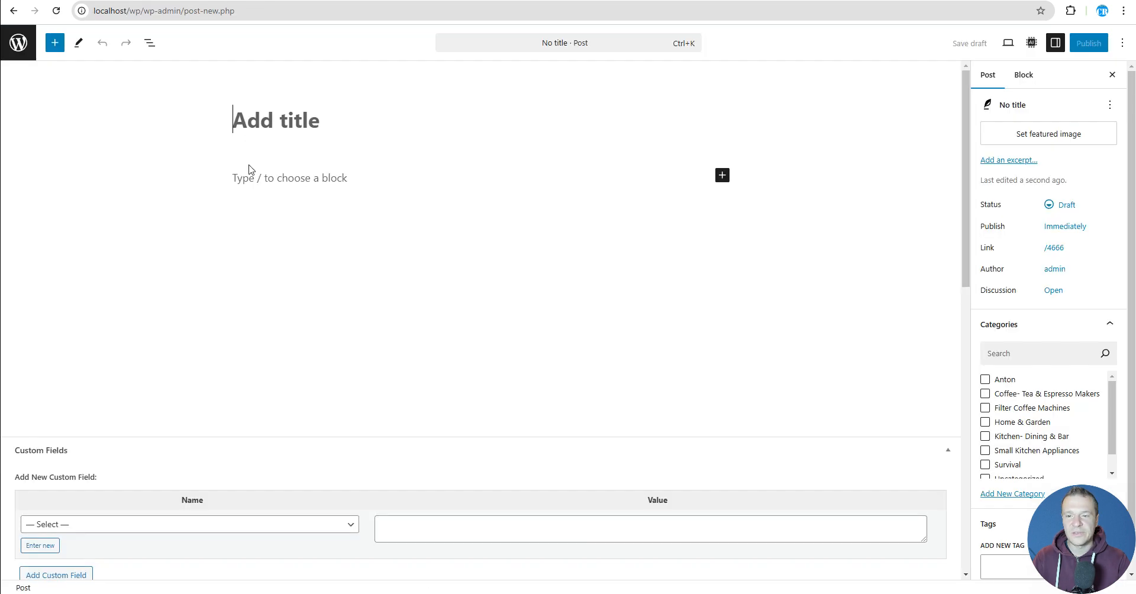
{"action": "type", "text": "Sam Altman: OpenAI has been on the ‘wrong side of history’ concerning open source"}
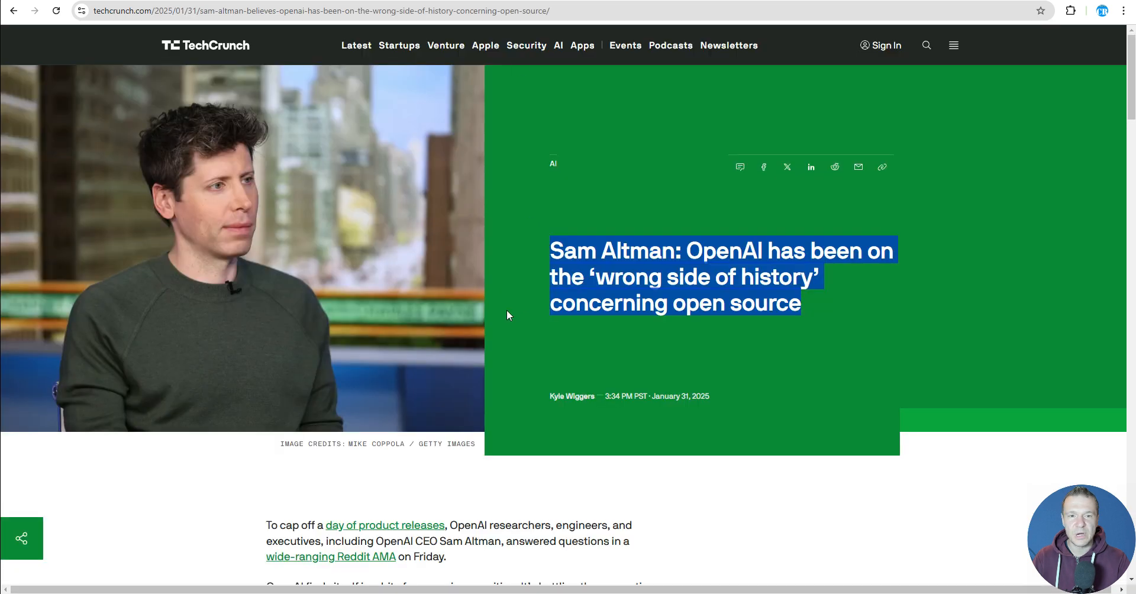
Step: Copy the TechCrunch article's first three paragraphs and paste them as the post's body in the code editor
{"action": "scroll", "coordinate": [507, 312], "scroll_direction": "down", "scroll_amount": 7}
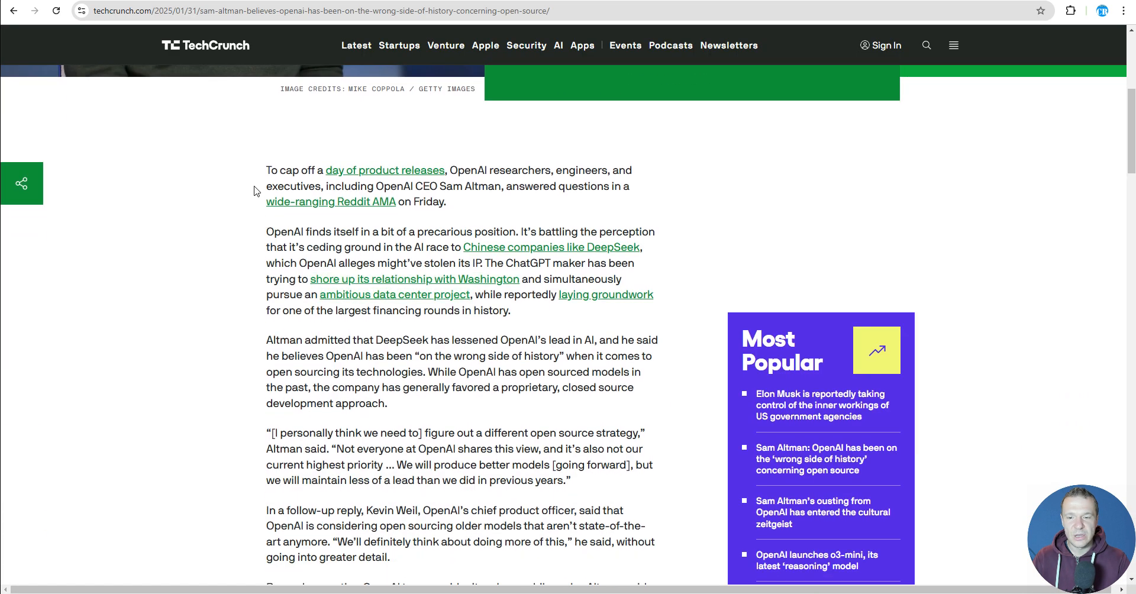
{"action": "left_click_drag", "start_coordinate": [268, 164], "coordinate": [443, 404]}
{"action": "key", "text": "ctrl+c"}
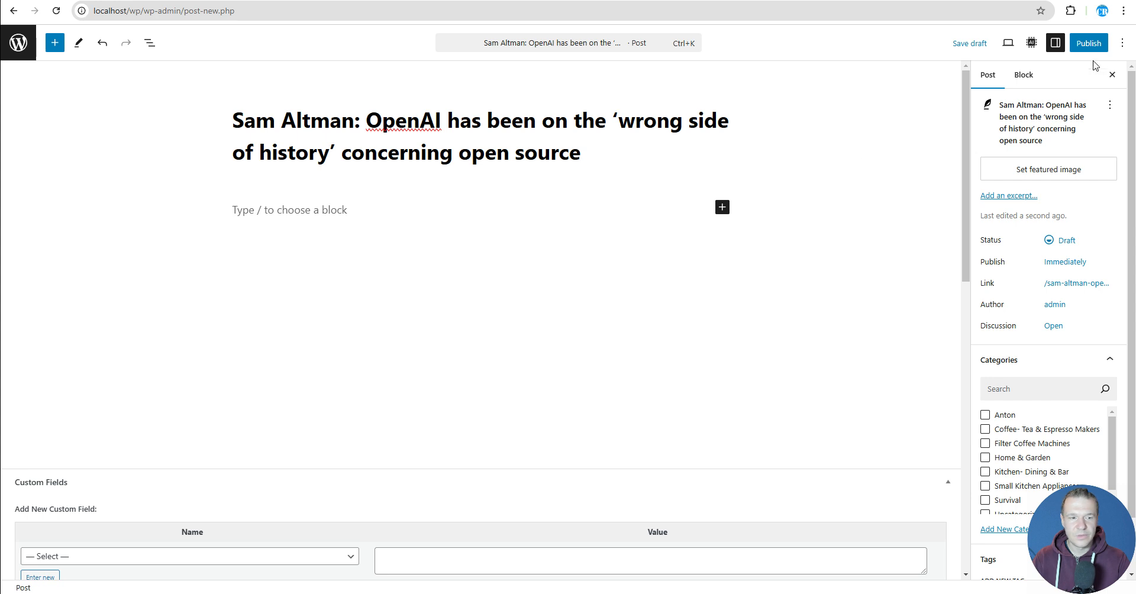
{"action": "left_click", "coordinate": [1123, 43]}
{"action": "left_click", "coordinate": [987, 276]}
{"action": "left_click", "coordinate": [403, 231]}
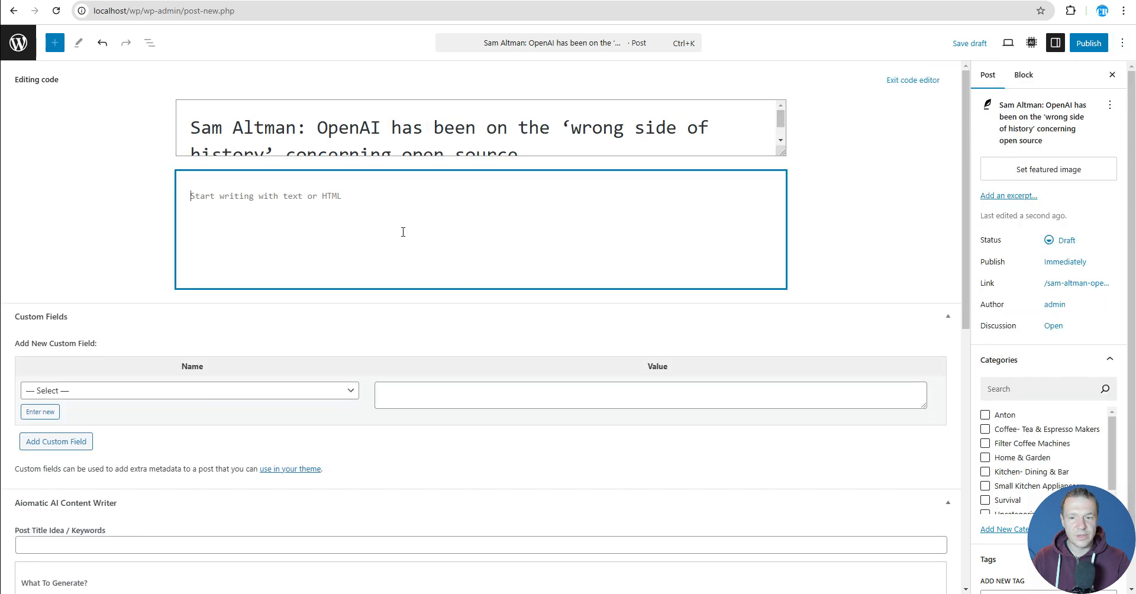
{"action": "key", "text": "ctrl+v"}
Step: Publish the post, view it on the live site, and return to the editor
{"action": "left_click", "coordinate": [1089, 43]}
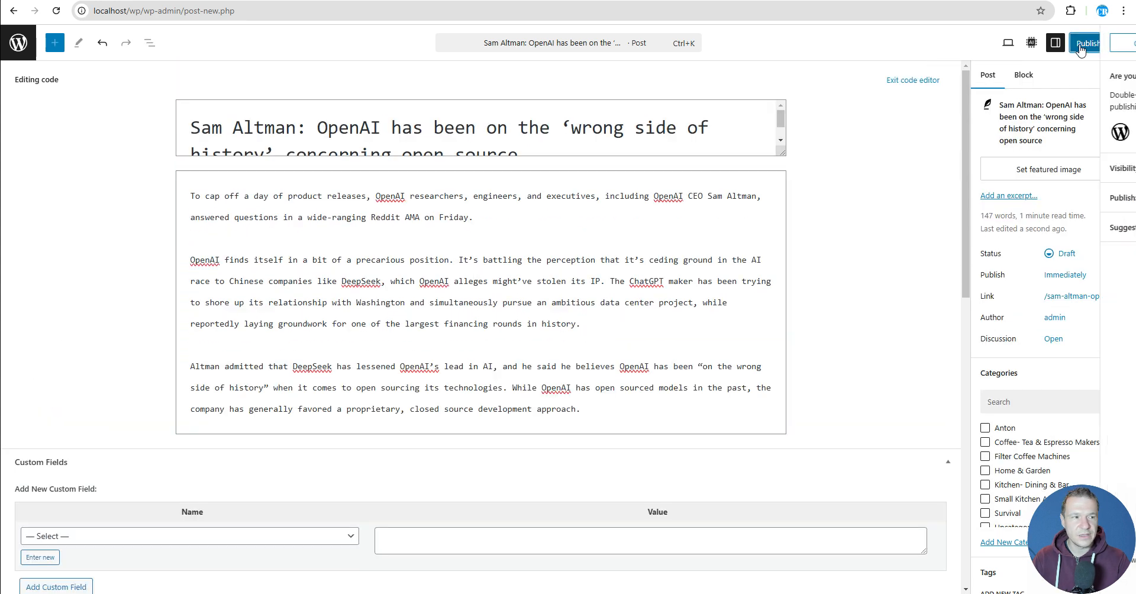
{"action": "left_click", "coordinate": [1084, 44]}
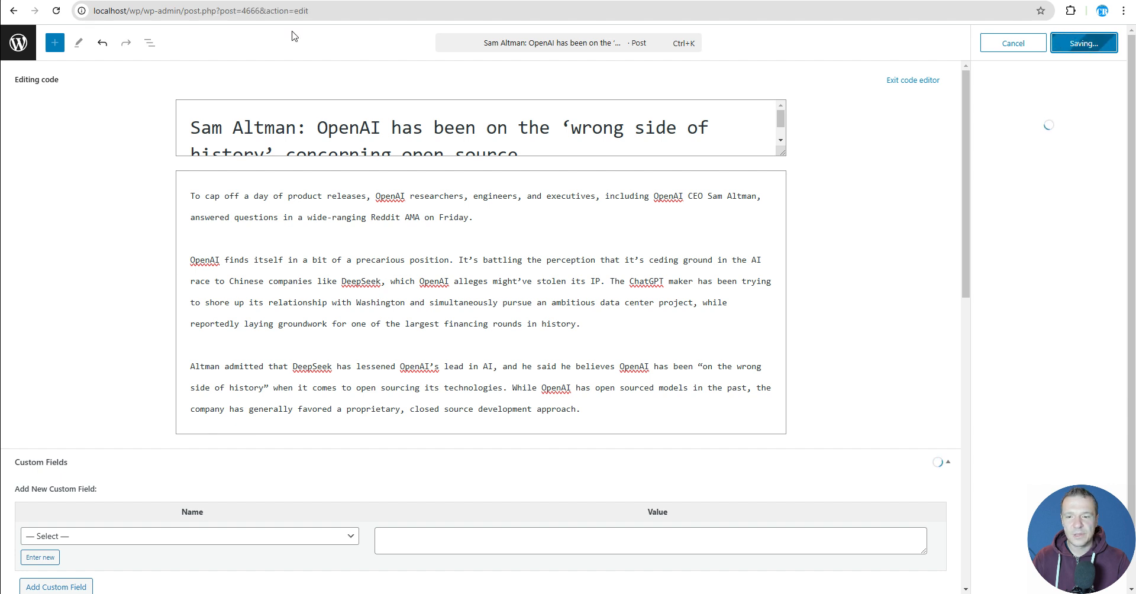
{"action": "left_click", "coordinate": [302, 0]}
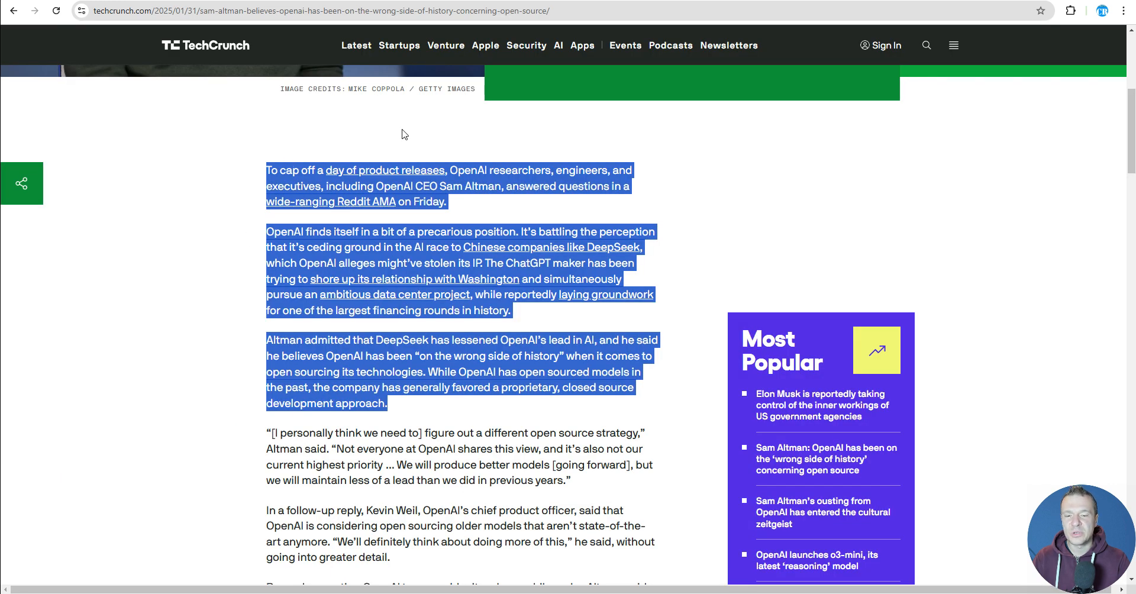
{"action": "left_click", "coordinate": [331, 1]}
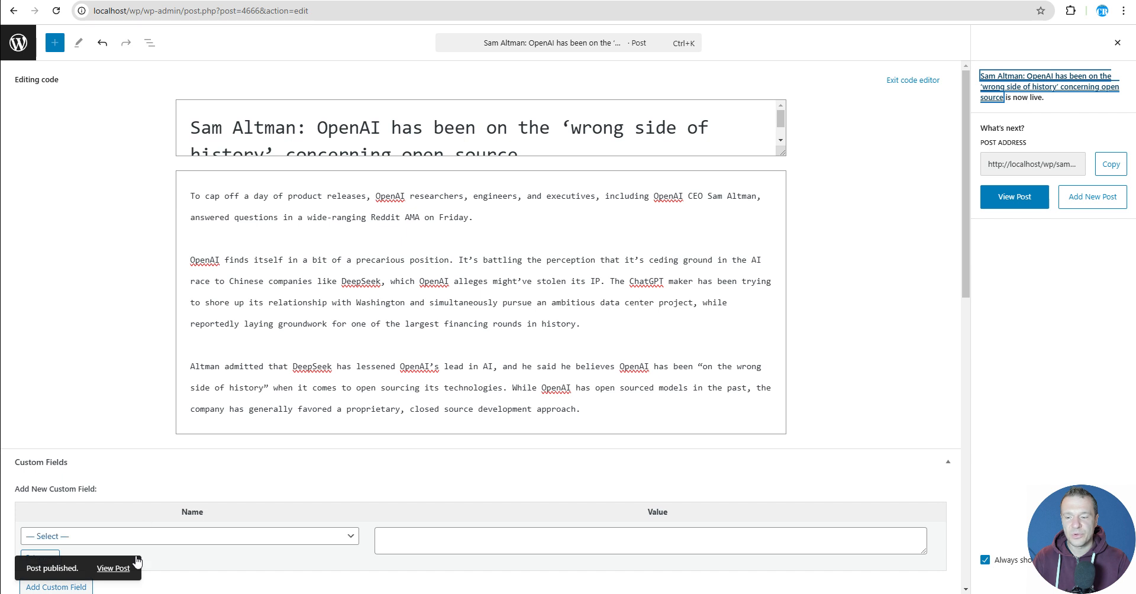
{"action": "left_click", "coordinate": [121, 569]}
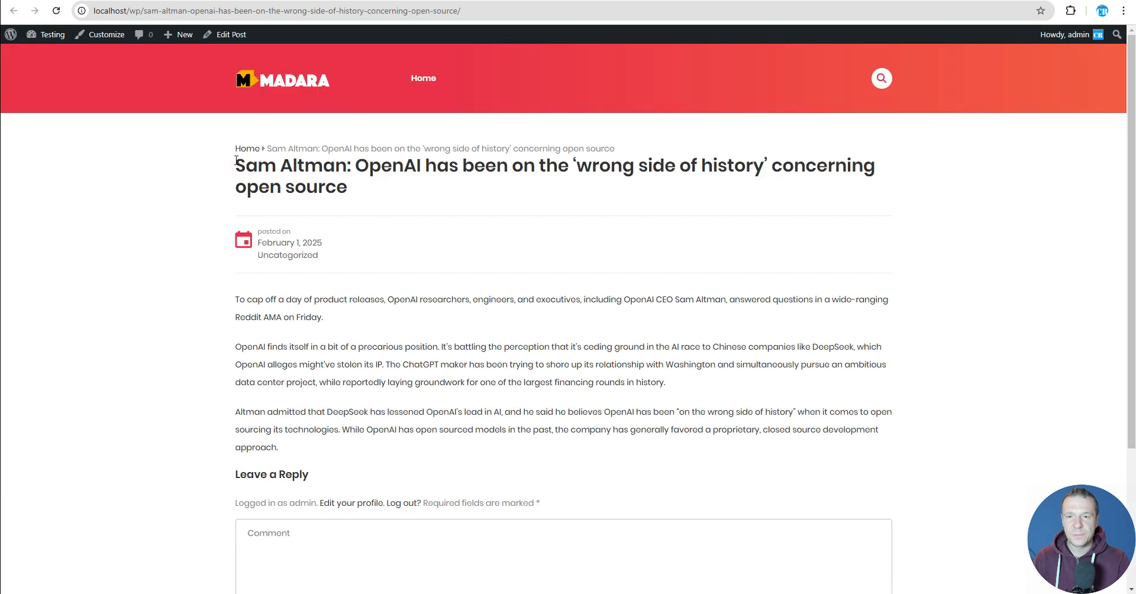
{"action": "key", "text": "alt+Left"}
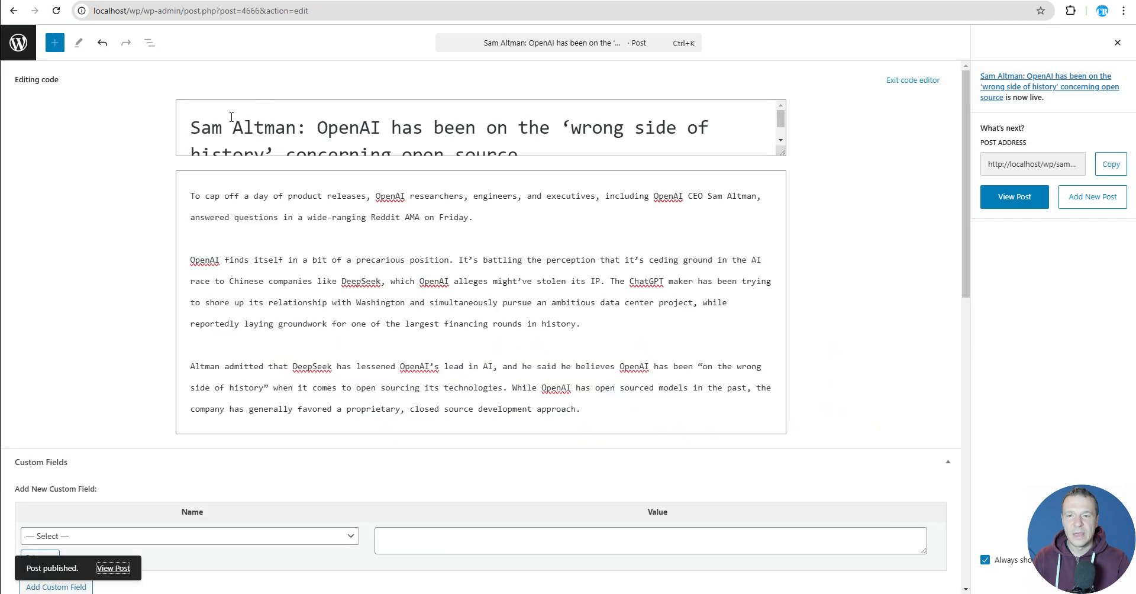
Step: Start a second new post from the posts list and paste the TechCrunch article's headline as its title
{"action": "left_click", "coordinate": [18, 42]}
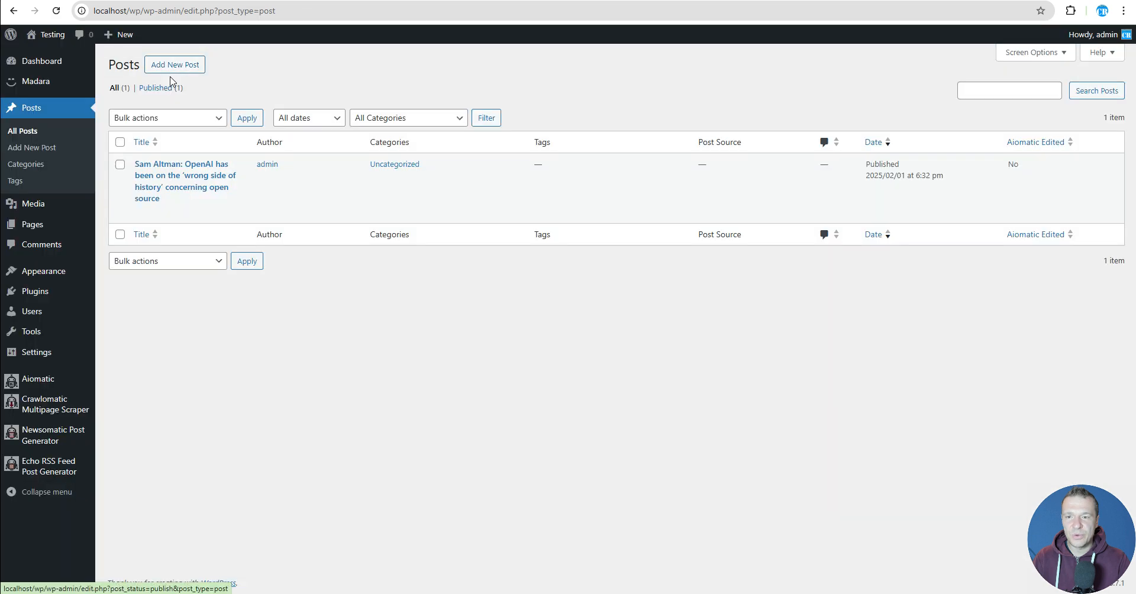
{"action": "left_click", "coordinate": [175, 67]}
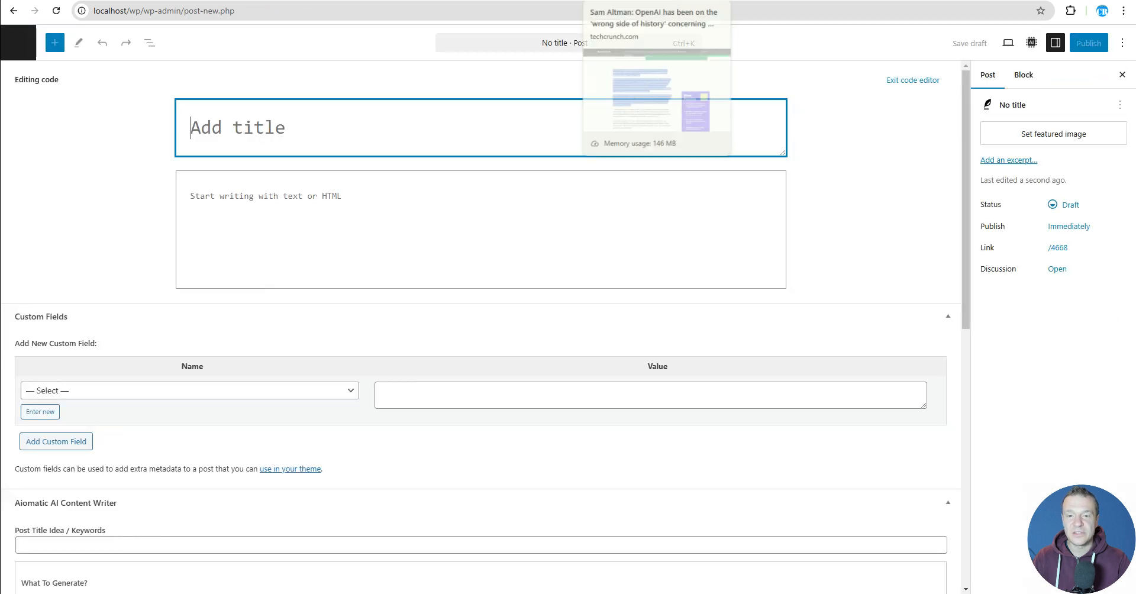
{"action": "left_click", "coordinate": [632, 1]}
{"action": "scroll", "coordinate": [380, 260], "scroll_direction": "up", "scroll_amount": 6}
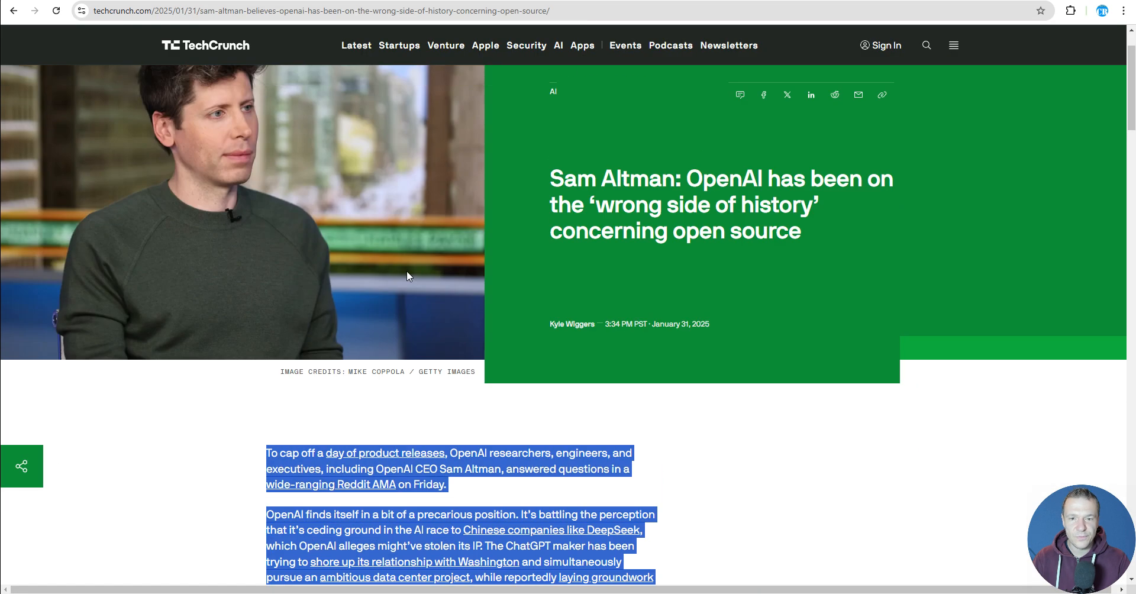
{"action": "scroll", "coordinate": [556, 248], "scroll_direction": "down", "scroll_amount": 6}
{"action": "scroll", "coordinate": [552, 216], "scroll_direction": "up", "scroll_amount": 5}
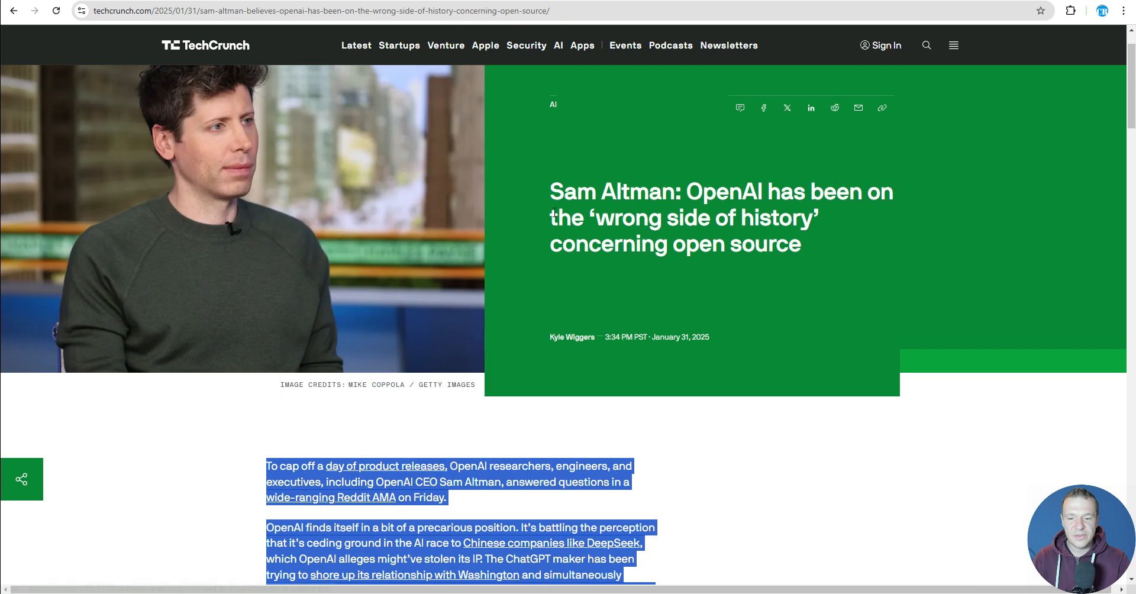
{"action": "left_click_drag", "start_coordinate": [551, 191], "coordinate": [812, 249]}
{"action": "key", "text": "ctrl+c"}
{"action": "left_click", "coordinate": [267, 1]}
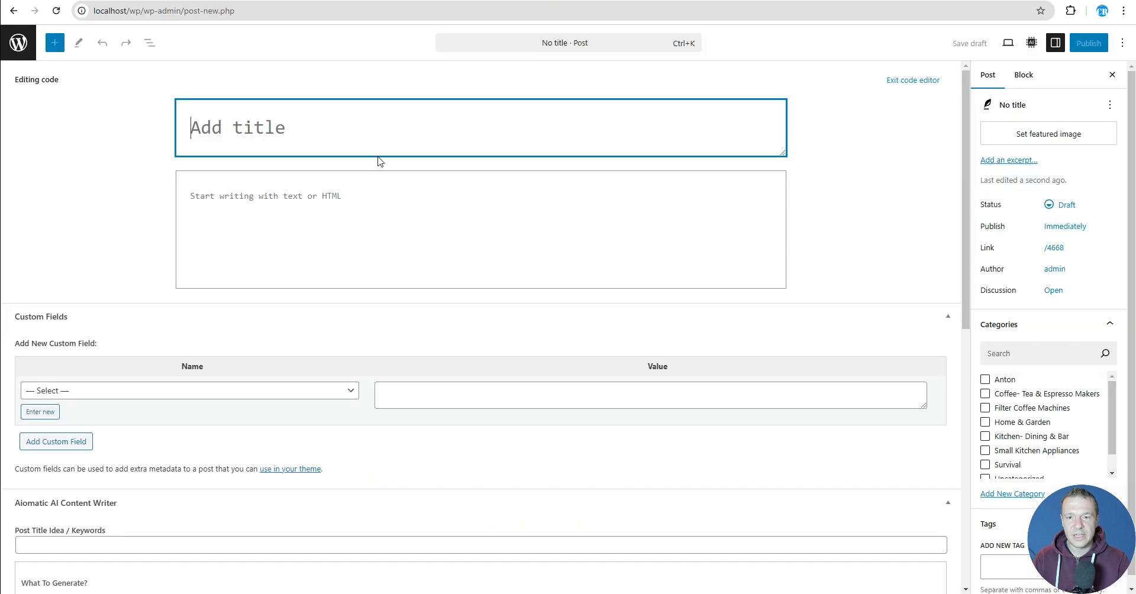
{"action": "key", "text": "ctrl+v"}
Step: Reword the second post's title by removing "Sam Altman: " and replacing "wrong" with "not good"
{"action": "left_click_drag", "start_coordinate": [317, 122], "coordinate": [168, 115]}
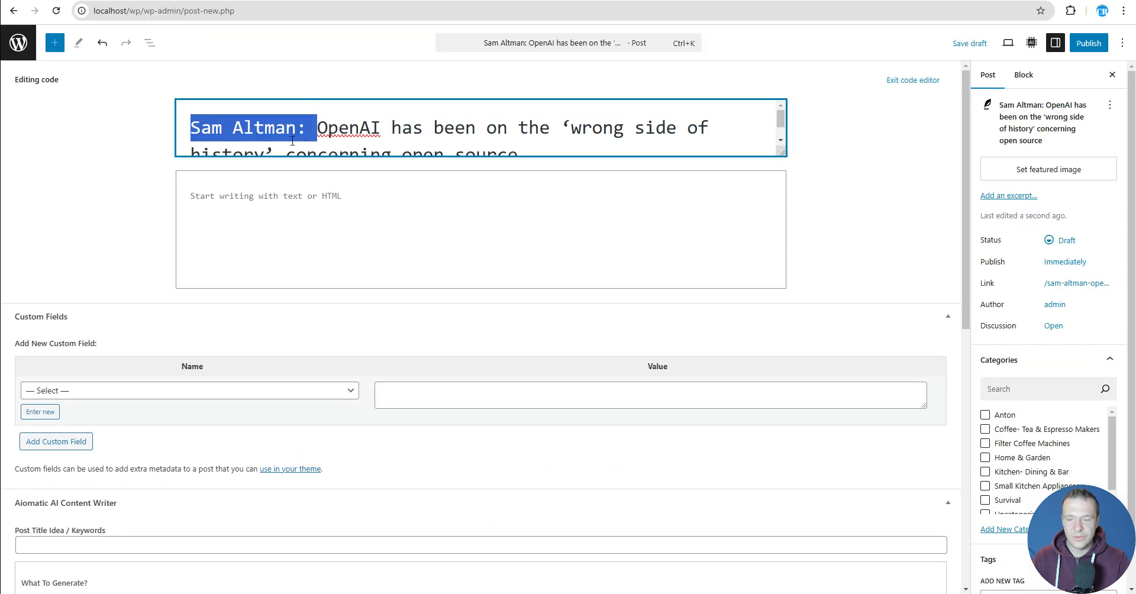
{"action": "key", "text": "BackSpace"}
{"action": "scroll", "coordinate": [651, 103], "scroll_direction": "down", "scroll_amount": 1}
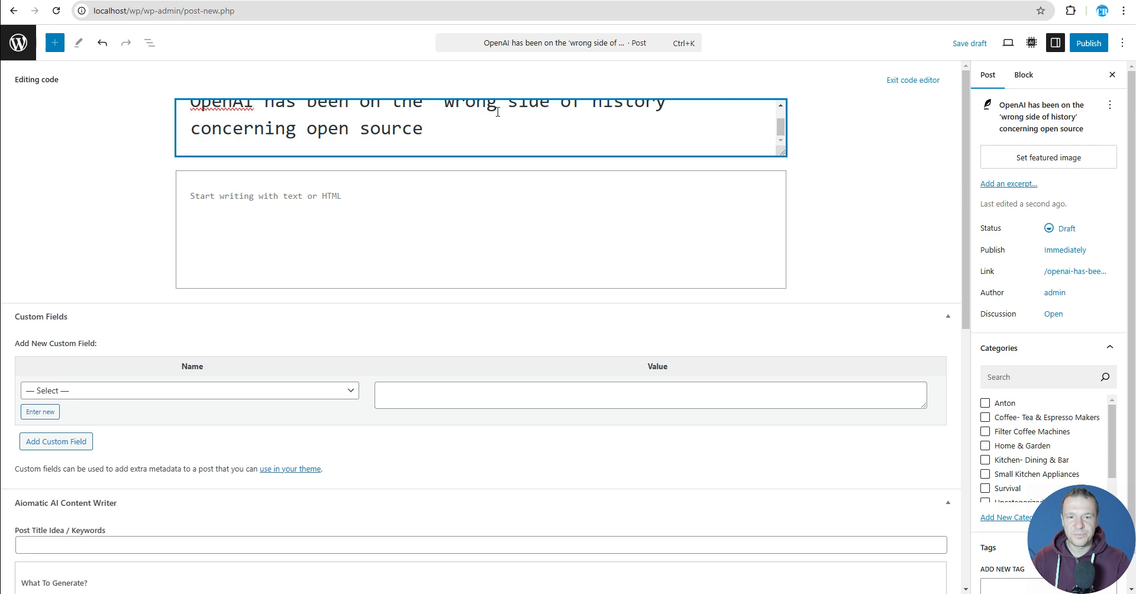
{"action": "scroll", "coordinate": [498, 112], "scroll_direction": "up", "scroll_amount": 1}
{"action": "double_click", "coordinate": [472, 127]}
{"action": "type", "text": "not "}
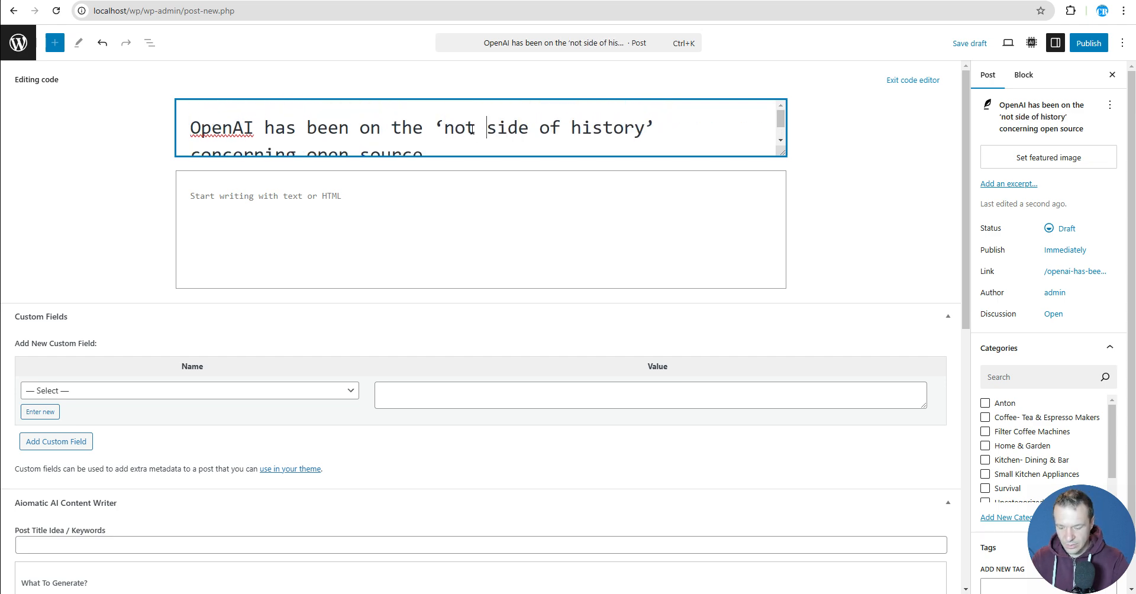
{"action": "type", "text": "good"}
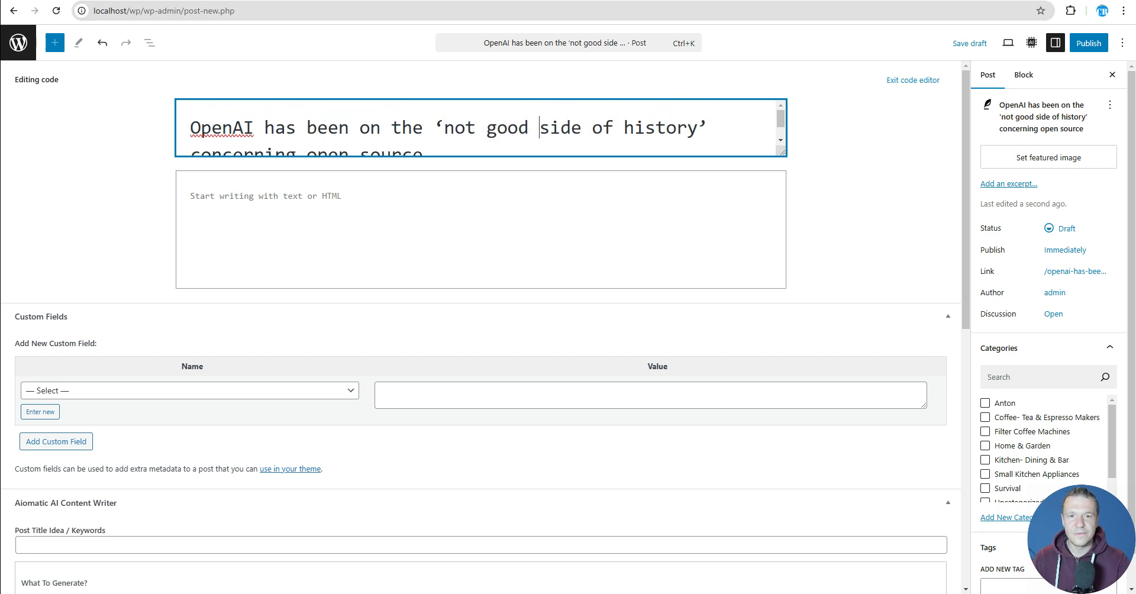
Step: Copy the TechCrunch article's text from its opening through "thought process." and paste it as the second post's body
{"action": "left_click", "coordinate": [425, 0]}
{"action": "scroll", "coordinate": [331, 241], "scroll_direction": "down", "scroll_amount": 4}
{"action": "left_click_drag", "start_coordinate": [272, 227], "coordinate": [325, 274]}
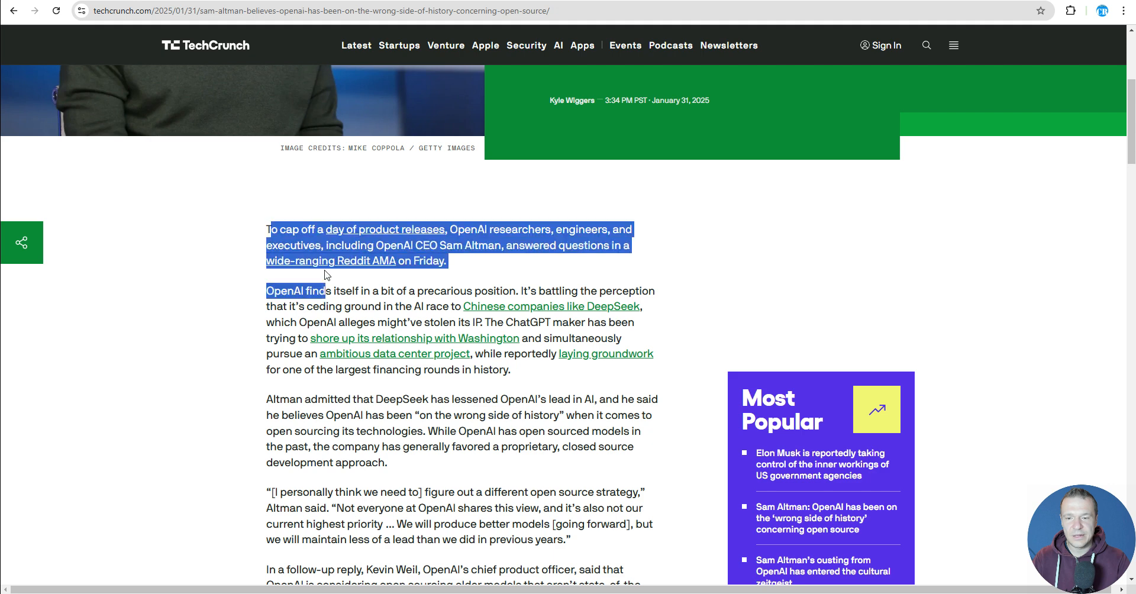
{"action": "left_click_drag", "start_coordinate": [274, 227], "coordinate": [408, 390]}
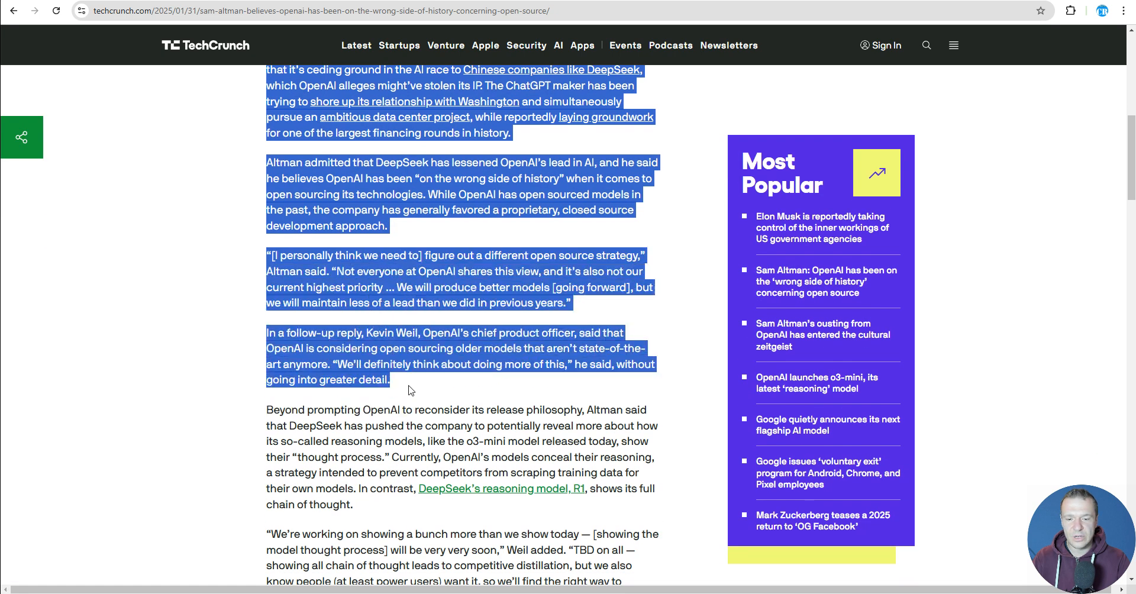
{"action": "left_click", "coordinate": [391, 454], "text": "shift"}
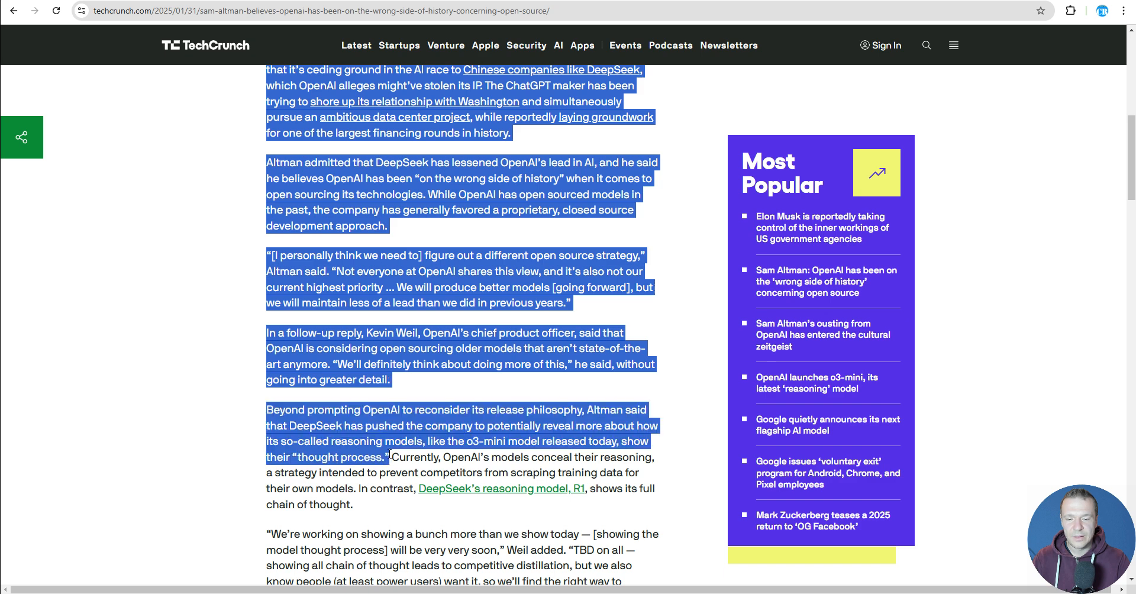
{"action": "left_click", "coordinate": [223, 1]}
{"action": "left_click", "coordinate": [299, 208]}
{"action": "type", "text": "To cap off a day of product releases, OpenAI researchers, engineers, and executives, including OpenAI CEO Sam Altman, answered questions in a wide-ranging Reddit AMA on Friday.  OpenAI finds itself in a bit of a precarious position. It’s battling the perception that it’s ceding ground in the AI race to Chinese companies like DeepSeek, which OpenAI alleges might’ve stolen its IP. The ChatGPT maker has been trying to shore up its relationship with Washington and simultaneously pursue an ambitious data center project, while reportedly laying groundwork for one of the largest financing rounds in history.  Altman admitted that DeepSeek has lessened OpenAI’s lead in AI, and he said he believes OpenAI has been \"on the wrong side of history\" when it comes to open sourcing its technologies. While OpenAI has open sourced models in the past, the company has generally favored a proprietary, closed source development approach.  \"[I personally think we need to] figure out a different open source strategy,\" Altman said. \"Not everyone at OpenAI shares this view, and it’s also not our current highest priority … We will produce better models [going forward], but we will maintain less of a lead than we did in previous years.\"  In a follow-up reply, Kevin Weil, OpenAI’s chief product officer, said that OpenAI is considering open sourcing older models that aren’t state-of-the-art anymore. \"We’ll definitely think about doing more of this,\" he said, without going into greater detail.  Beyond prompting OpenAI to reconsider its release philosophy, Altman said that DeepSeek has pushed the company to potentially reveal more about how its so-called reasoning models, like the o3-mini model released today, show their \"thought process.\""}
{"action": "scroll", "coordinate": [277, 241], "scroll_direction": "down", "scroll_amount": 2}
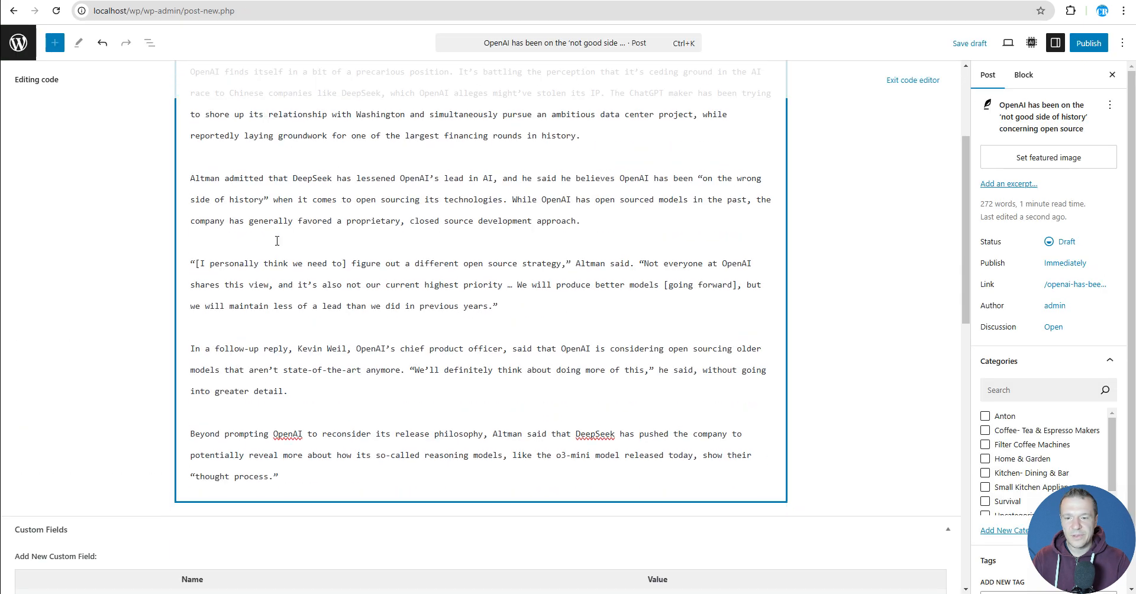
Step: Move the "In a follow-up reply" paragraph above the "Altman admitted" paragraph, separating them with a blank line
{"action": "scroll", "coordinate": [277, 241], "scroll_direction": "up", "scroll_amount": 1}
{"action": "left_click_drag", "start_coordinate": [290, 445], "coordinate": [190, 381]}
{"action": "key", "text": "ctrl+c"}
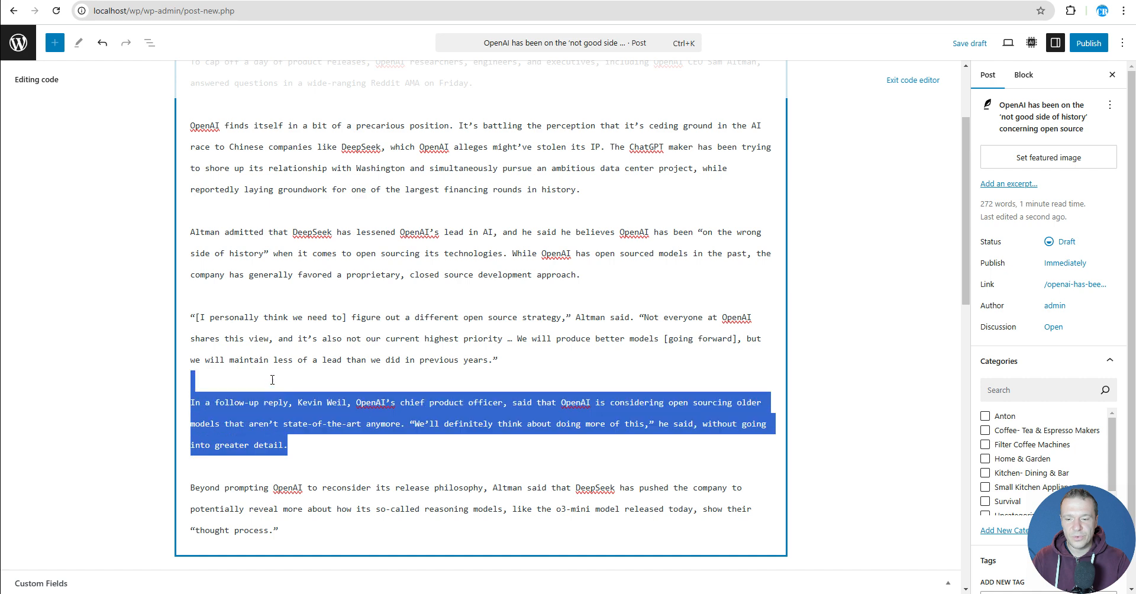
{"action": "key", "text": "BackSpace"}
{"action": "key", "text": "ctrl+v"}
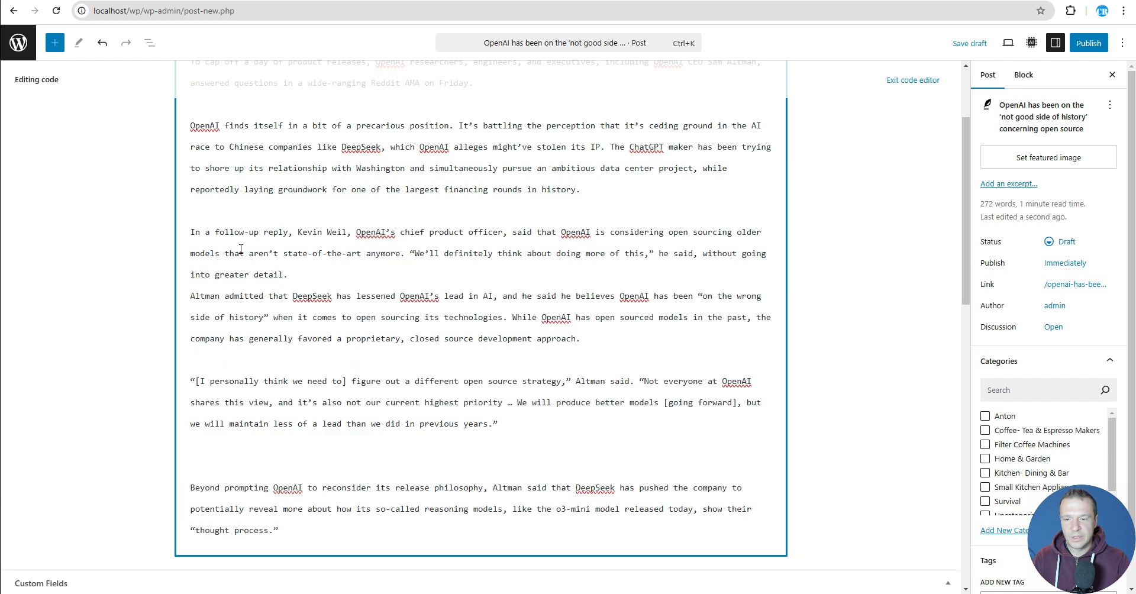
{"action": "key", "text": "Return"}
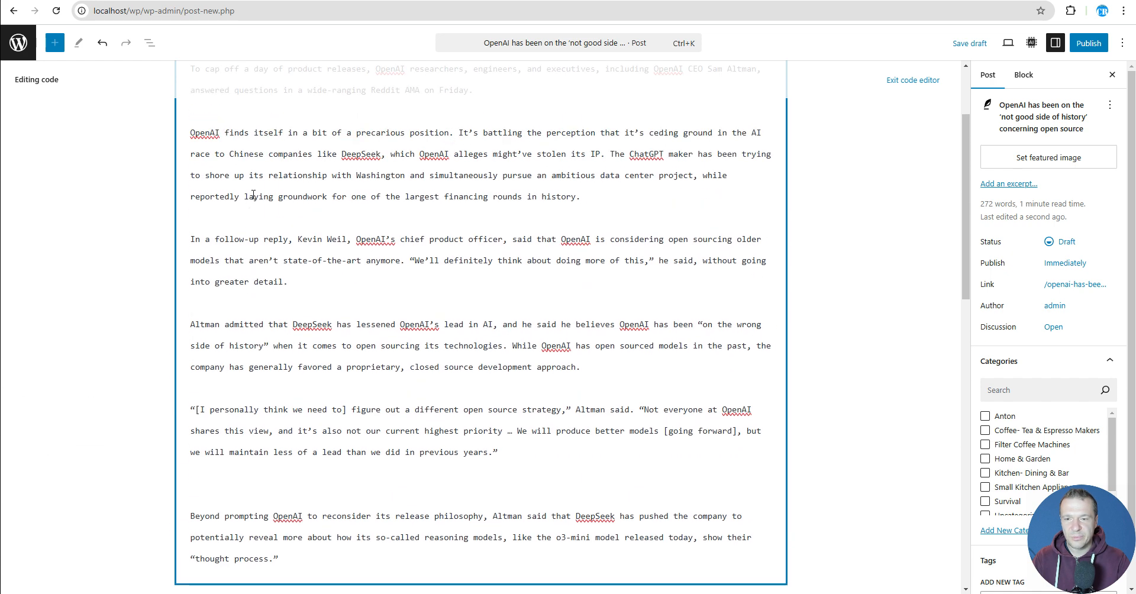
Step: Replace "researchers" with "people" in the first paragraph and "officer" with "manager" in the follow-up reply paragraph
{"action": "scroll", "coordinate": [460, 274], "scroll_direction": "up", "scroll_amount": 2}
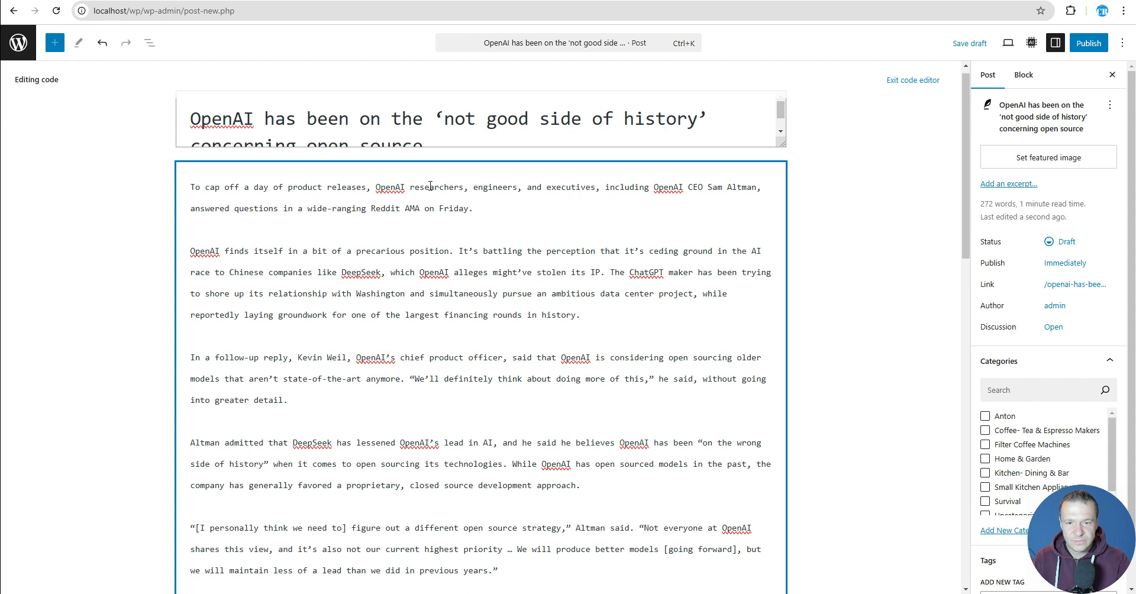
{"action": "double_click", "coordinate": [430, 187]}
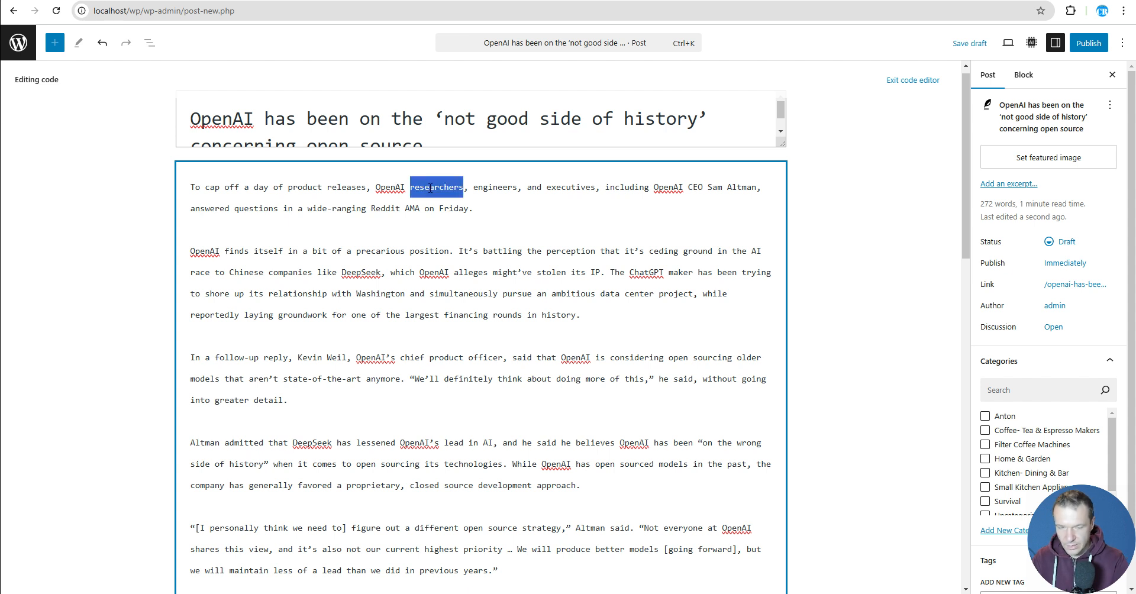
{"action": "type", "text": "people"}
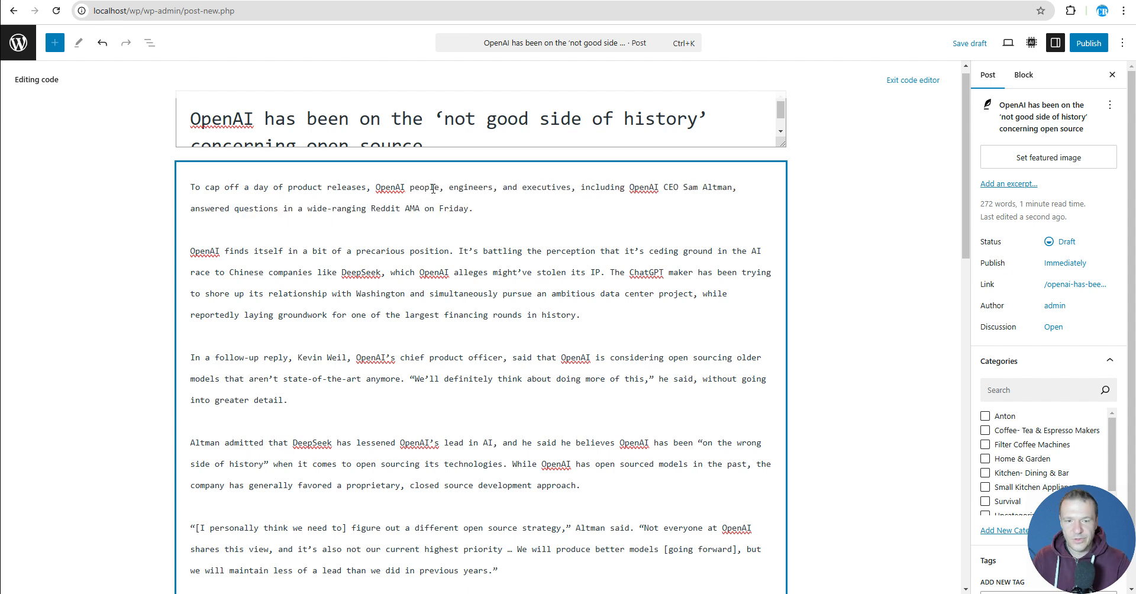
{"action": "scroll", "coordinate": [415, 244], "scroll_direction": "down", "scroll_amount": 1}
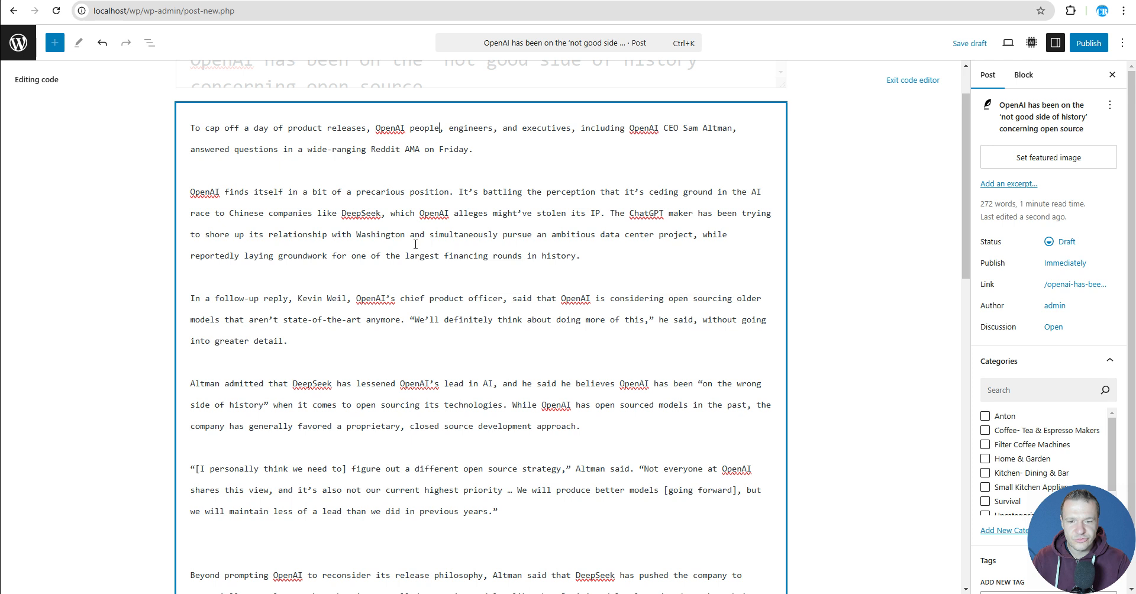
{"action": "double_click", "coordinate": [472, 298]}
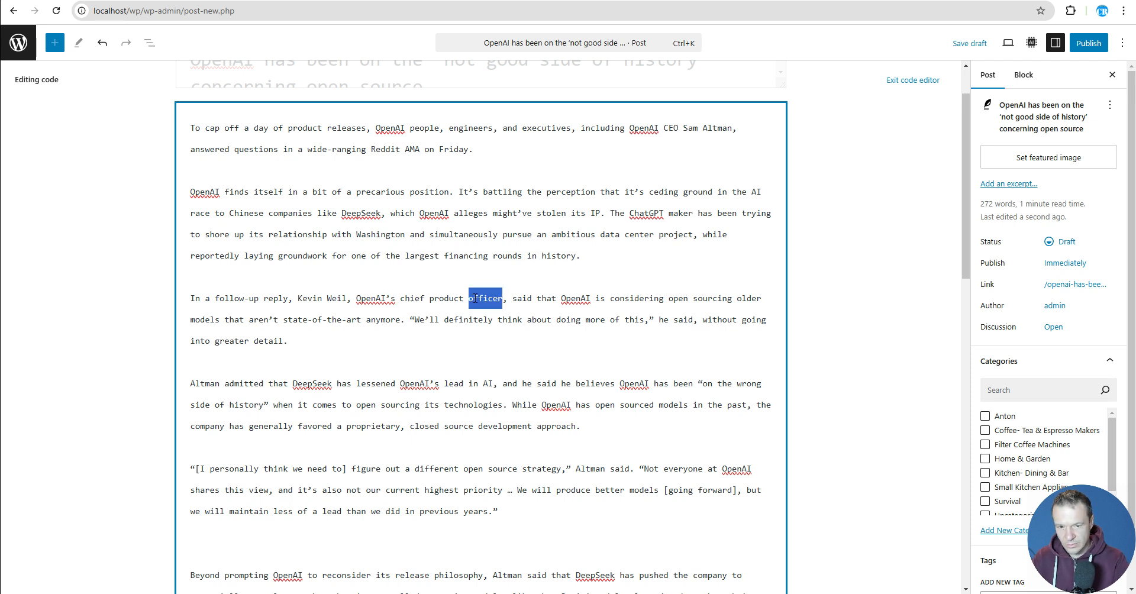
{"action": "type", "text": "manager"}
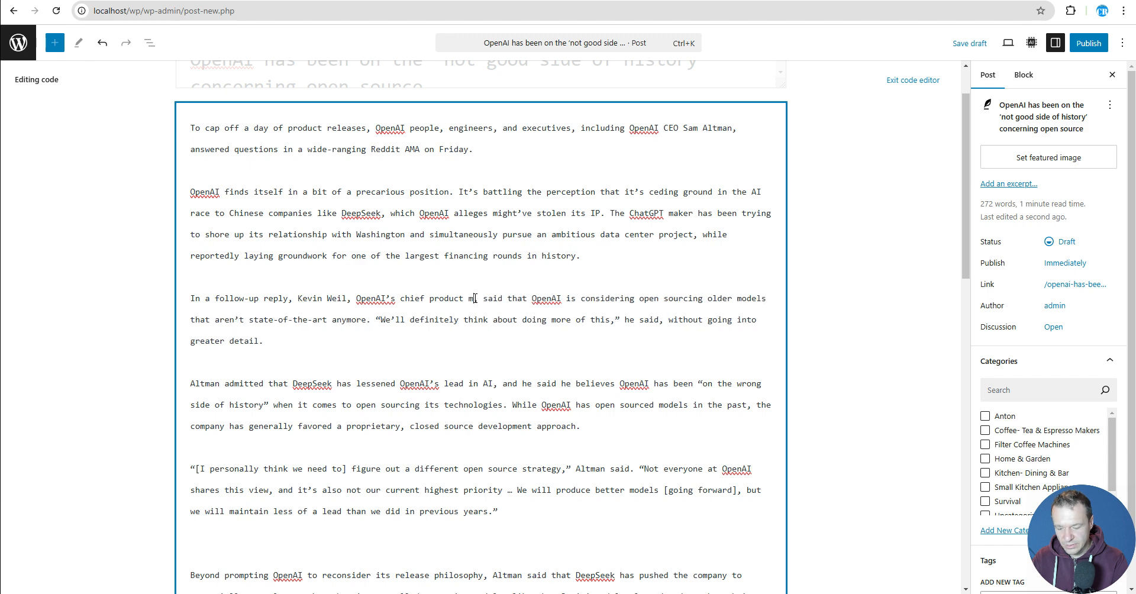
Step: Replace "need to" with "must" in the quote paragraph and "OpenAI" with "company" in the last paragraph
{"action": "scroll", "coordinate": [416, 312], "scroll_direction": "down", "scroll_amount": 3}
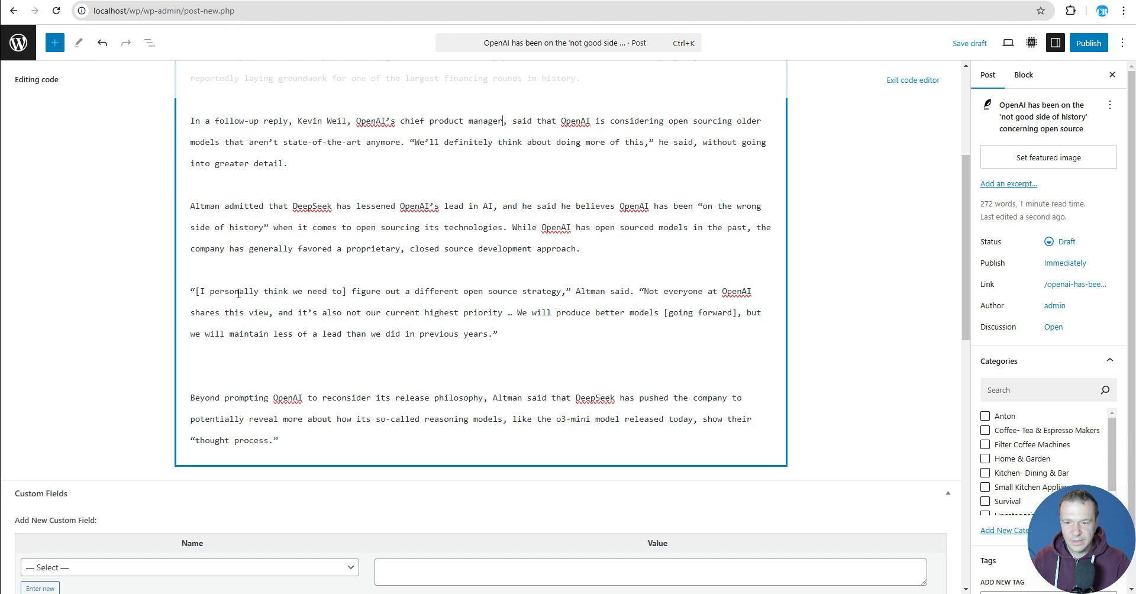
{"action": "left_click_drag", "start_coordinate": [308, 291], "coordinate": [341, 291]}
{"action": "type", "text": "must"}
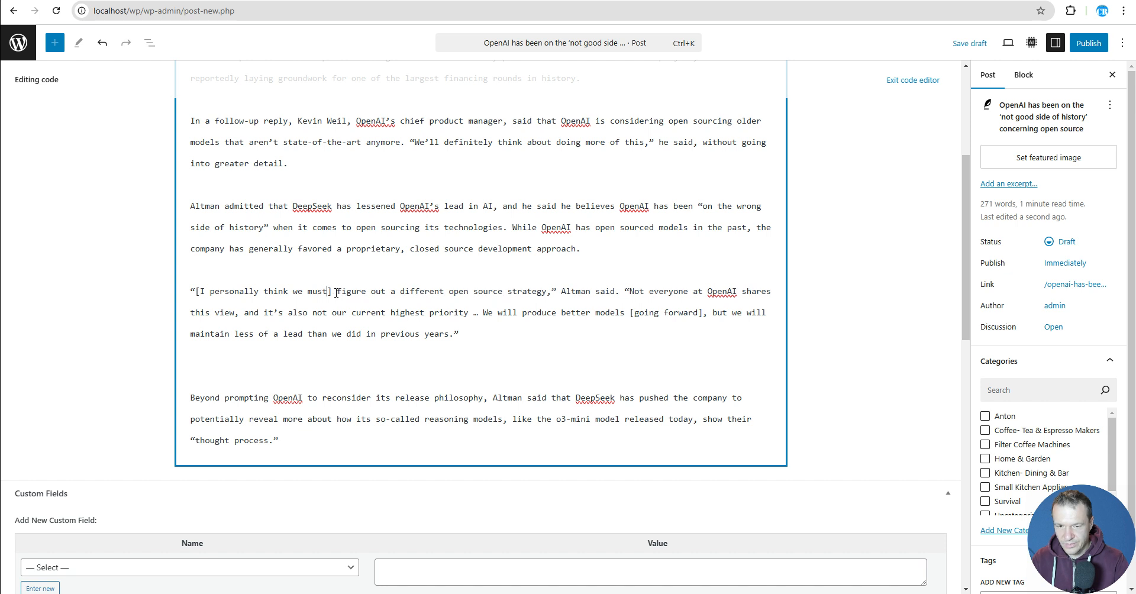
{"action": "double_click", "coordinate": [289, 398]}
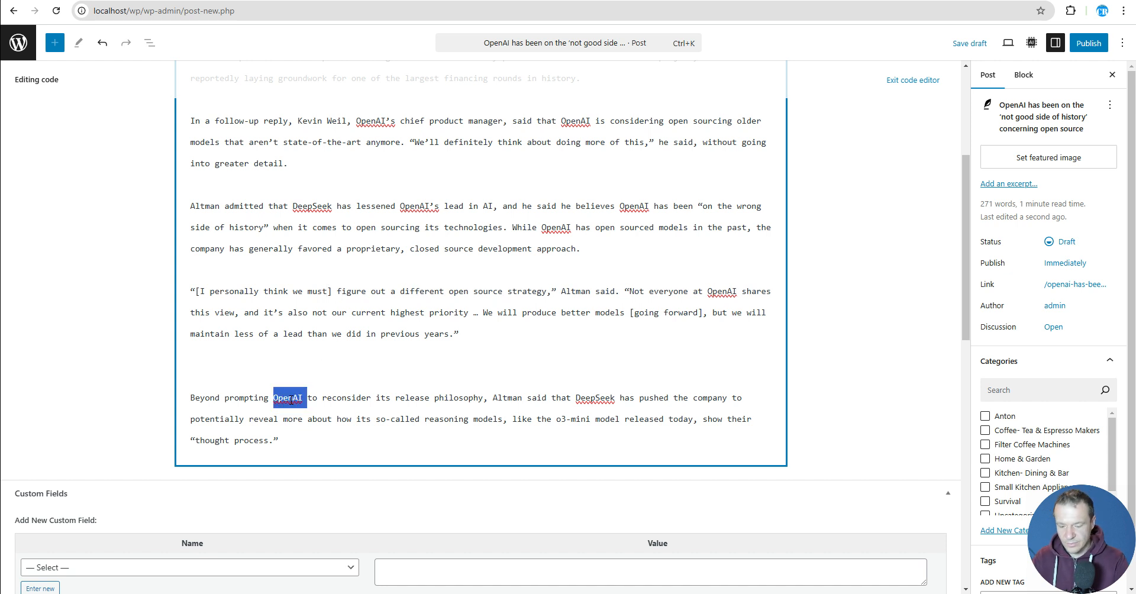
{"action": "type", "text": "company"}
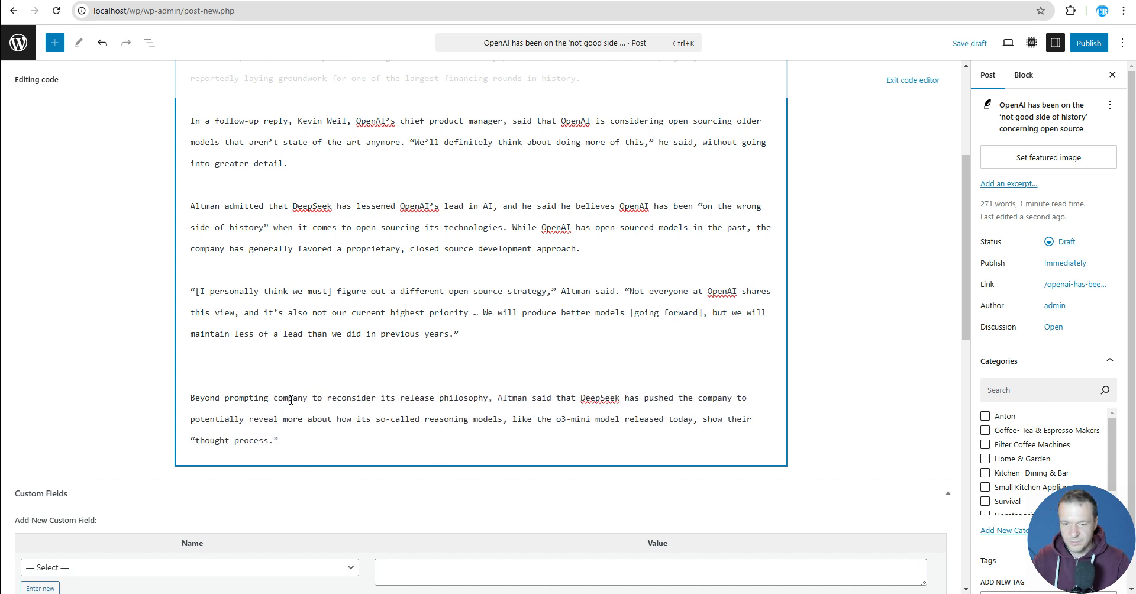
Step: Change "Altman" to "mr Altman" in the quote paragraph and "OpenAI" after "he believes" to "this company"
{"action": "double_click", "coordinate": [577, 292]}
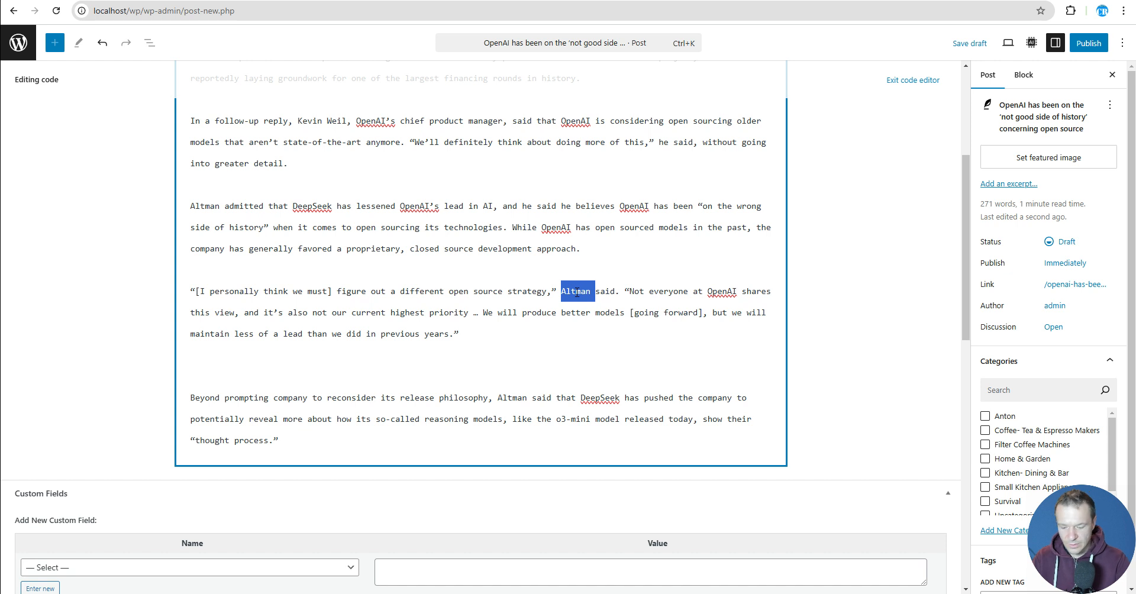
{"action": "type", "text": "mr Altman"}
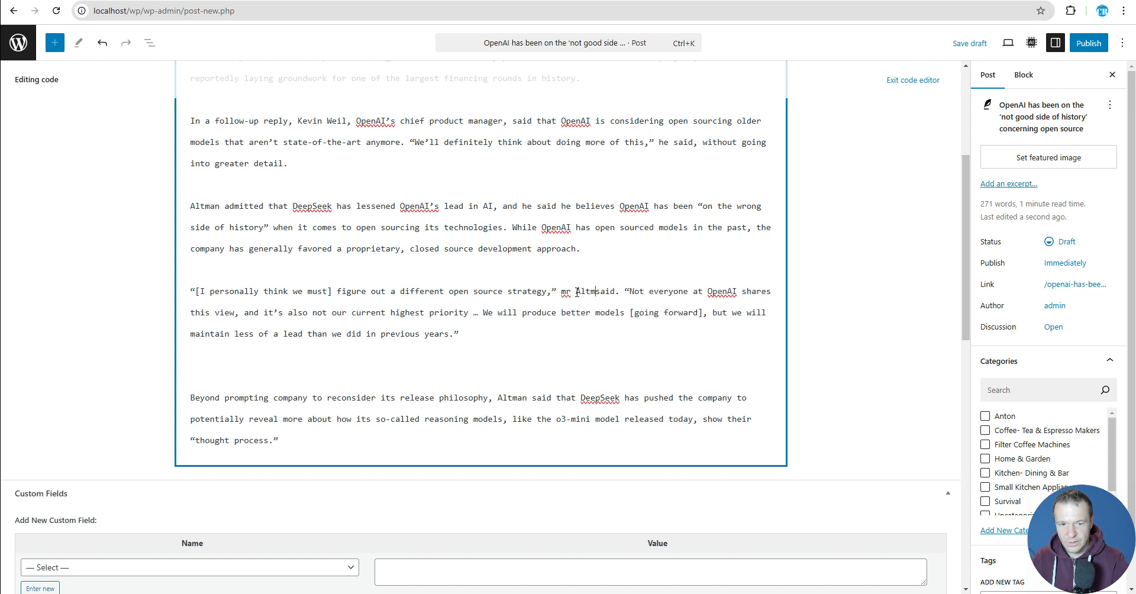
{"action": "double_click", "coordinate": [632, 210]}
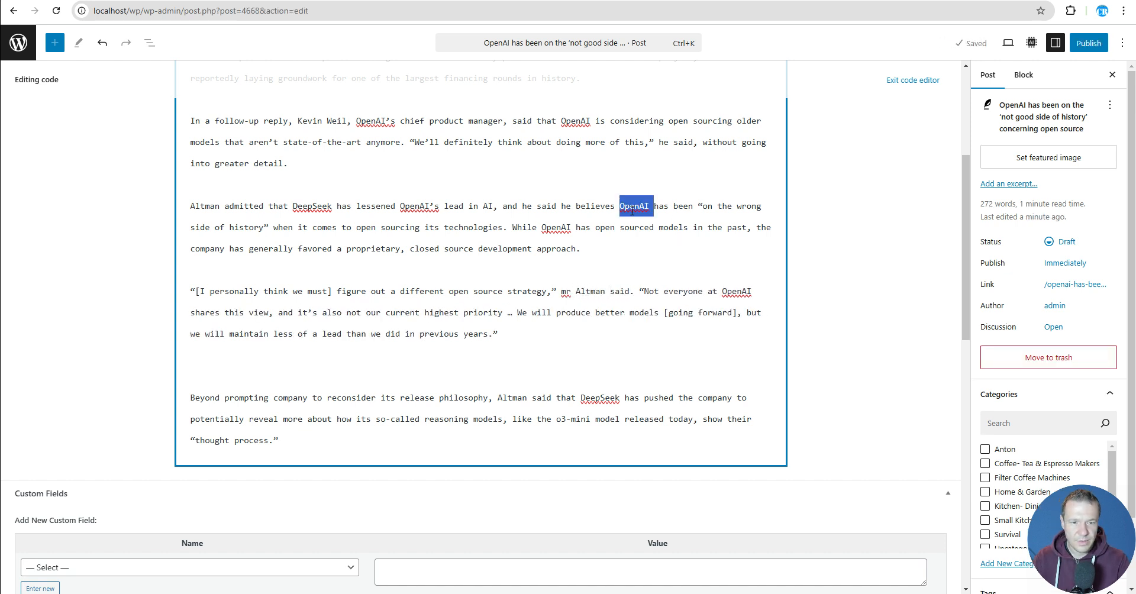
{"action": "type", "text": "this company"}
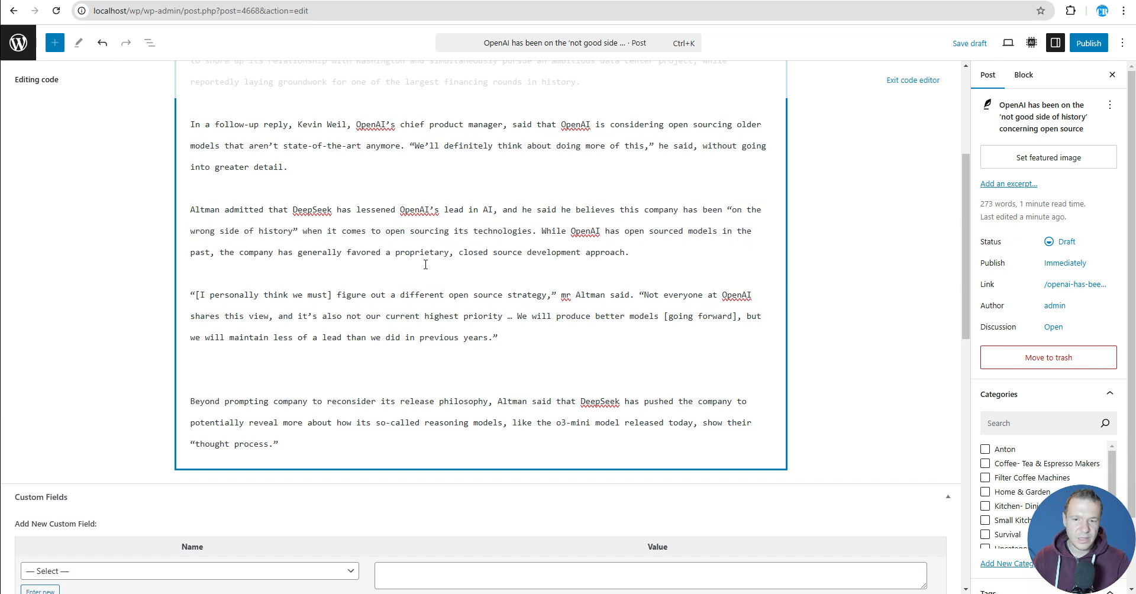
Step: Check the matching content similarity threshold in Aiomatic's AI Content Editor settings
{"action": "scroll", "coordinate": [953, 285], "scroll_direction": "up", "scroll_amount": 5}
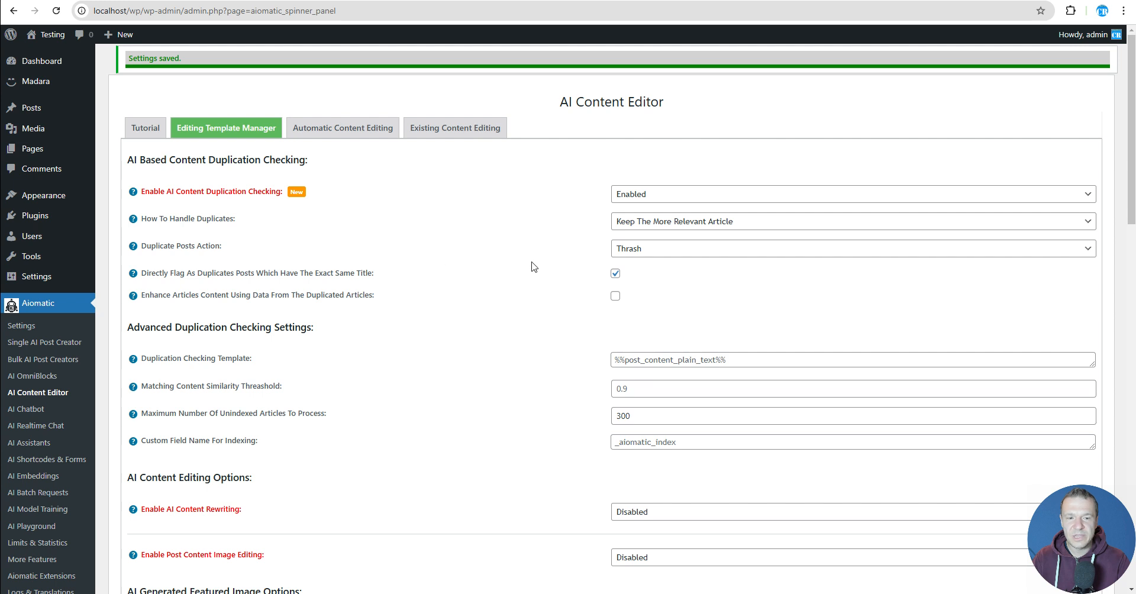
{"action": "scroll", "coordinate": [592, 356], "scroll_direction": "down", "scroll_amount": 2}
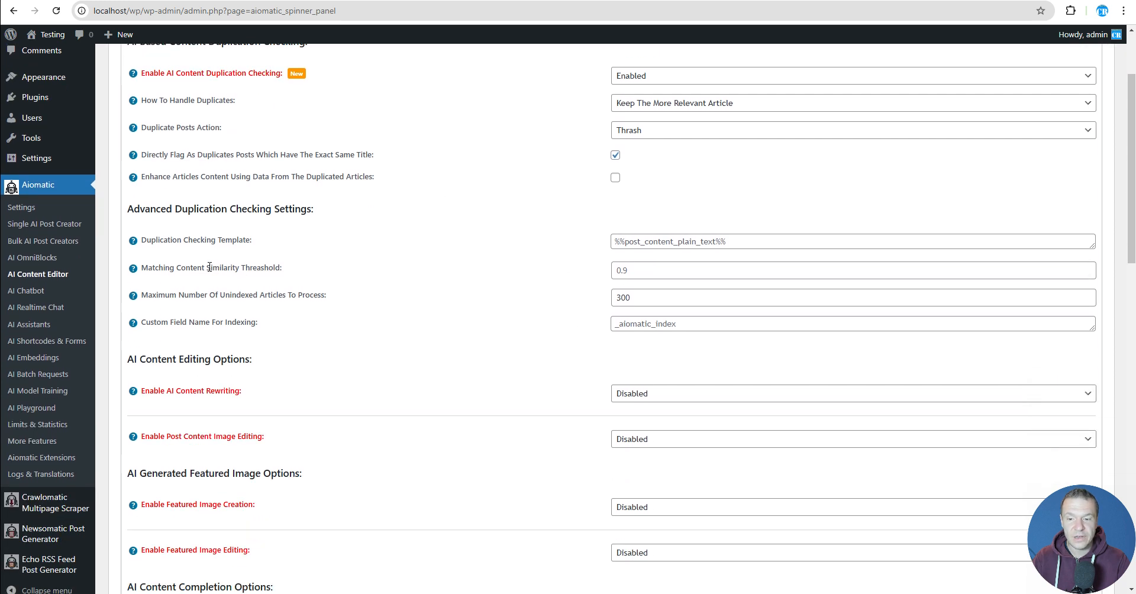
{"action": "left_click_drag", "start_coordinate": [209, 268], "coordinate": [282, 268]}
{"action": "left_click", "coordinate": [627, 268]}
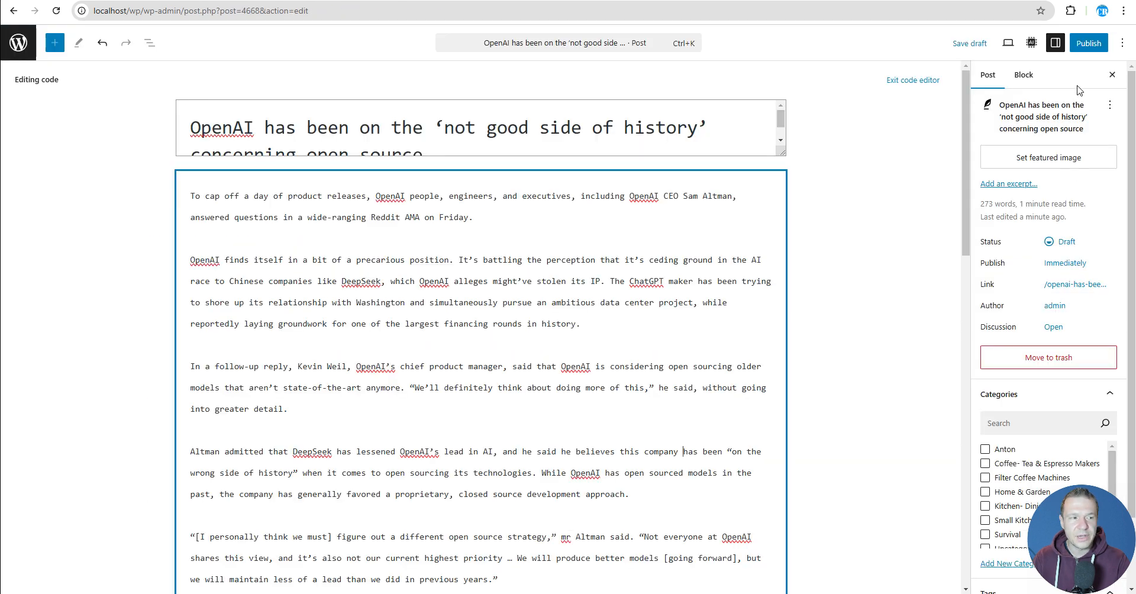
Step: Publish the second post, view it on the live site, and check the site's homepage for listed posts
{"action": "left_click", "coordinate": [1088, 43]}
{"action": "left_click", "coordinate": [1084, 43]}
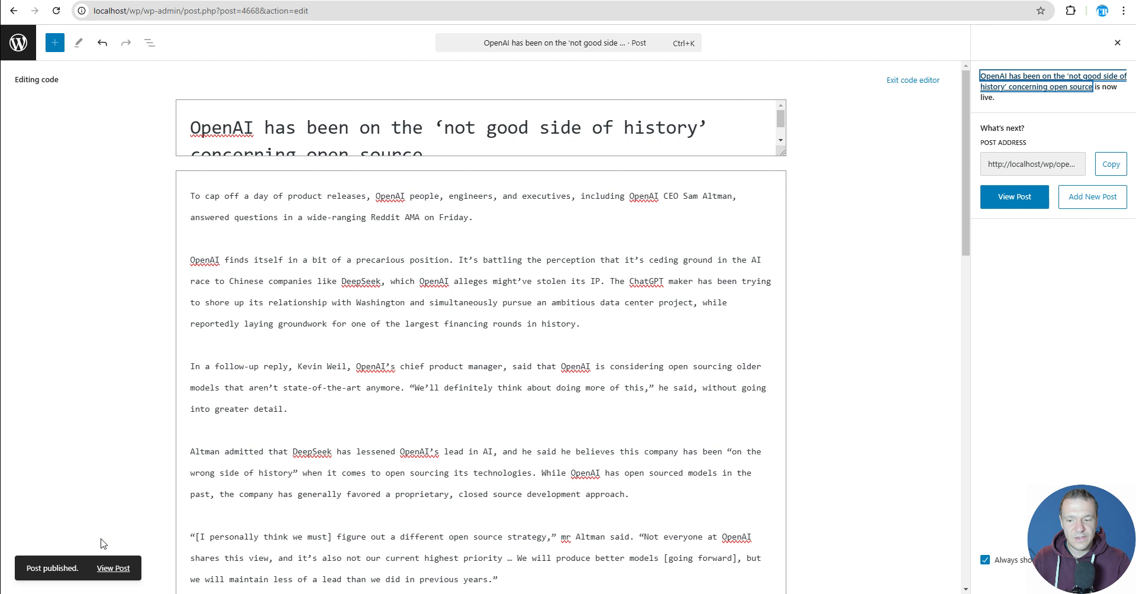
{"action": "left_click", "coordinate": [113, 568]}
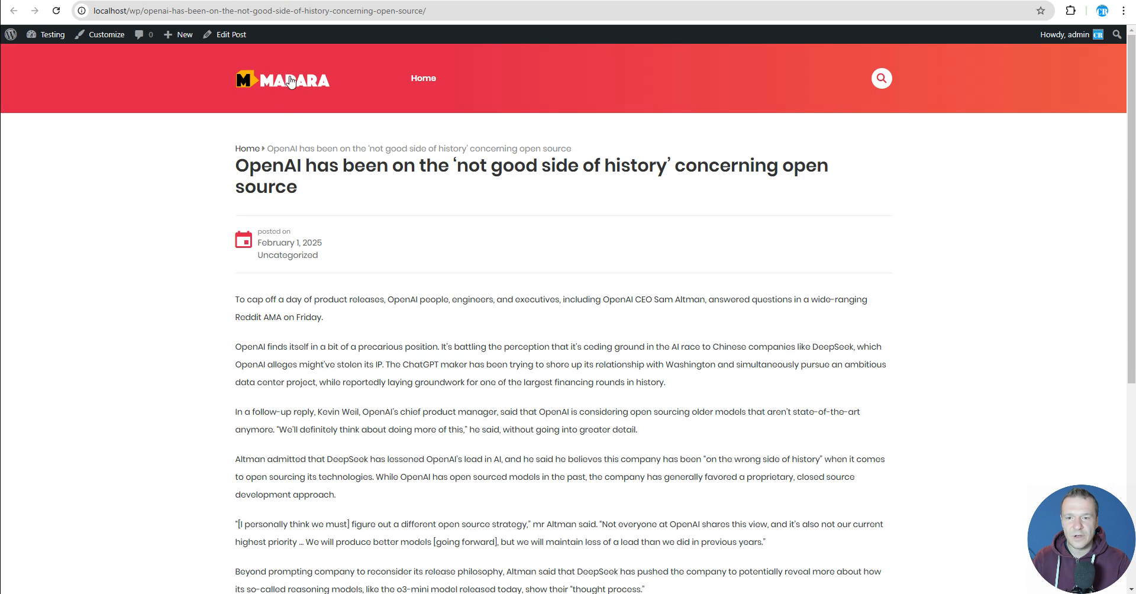
{"action": "left_click", "coordinate": [290, 82]}
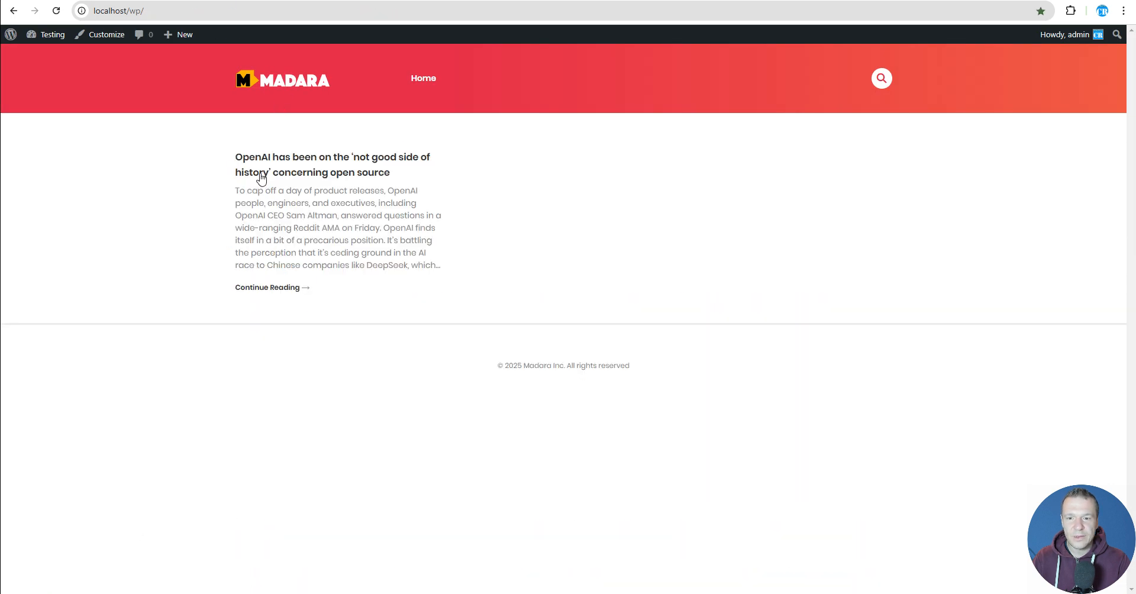
{"action": "left_click", "coordinate": [271, 85]}
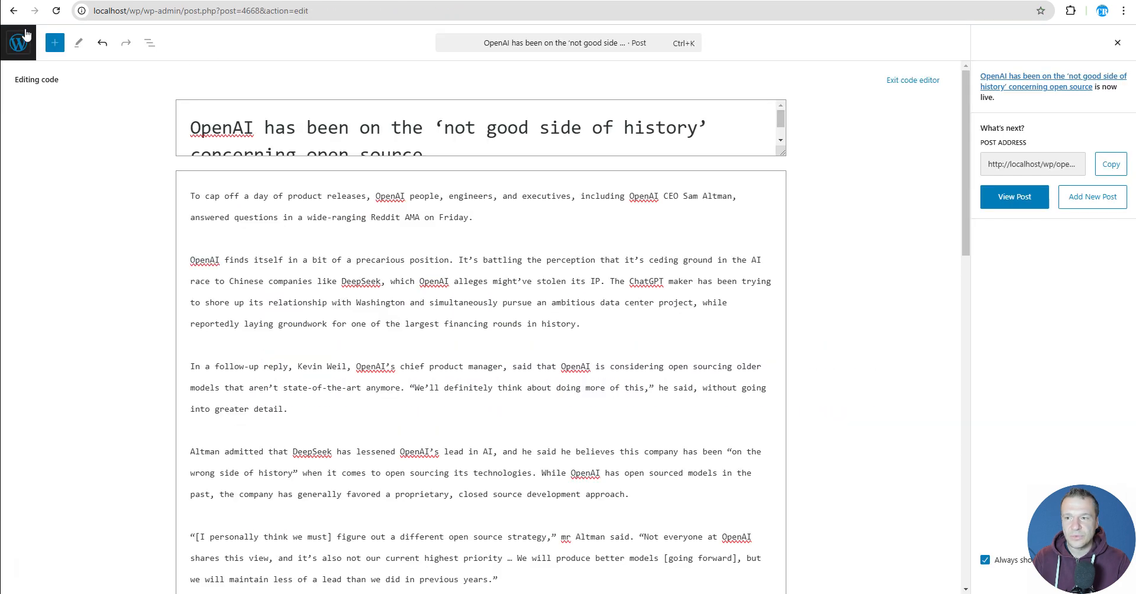
Step: Open the admin posts list and check the published posts and the trashed posts
{"action": "left_click", "coordinate": [25, 33]}
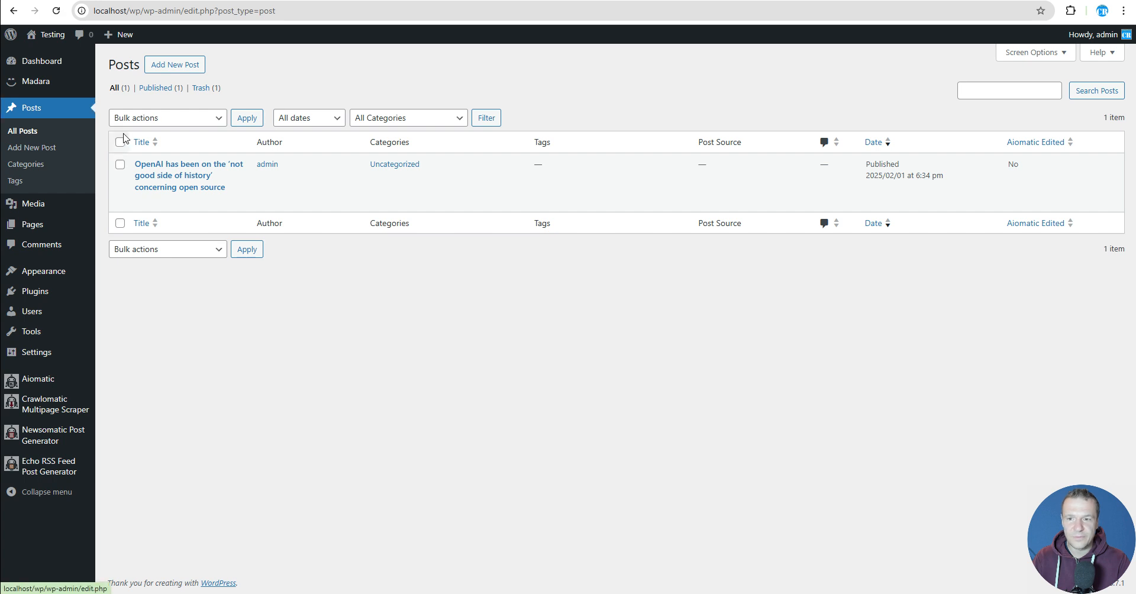
{"action": "left_click", "coordinate": [163, 88]}
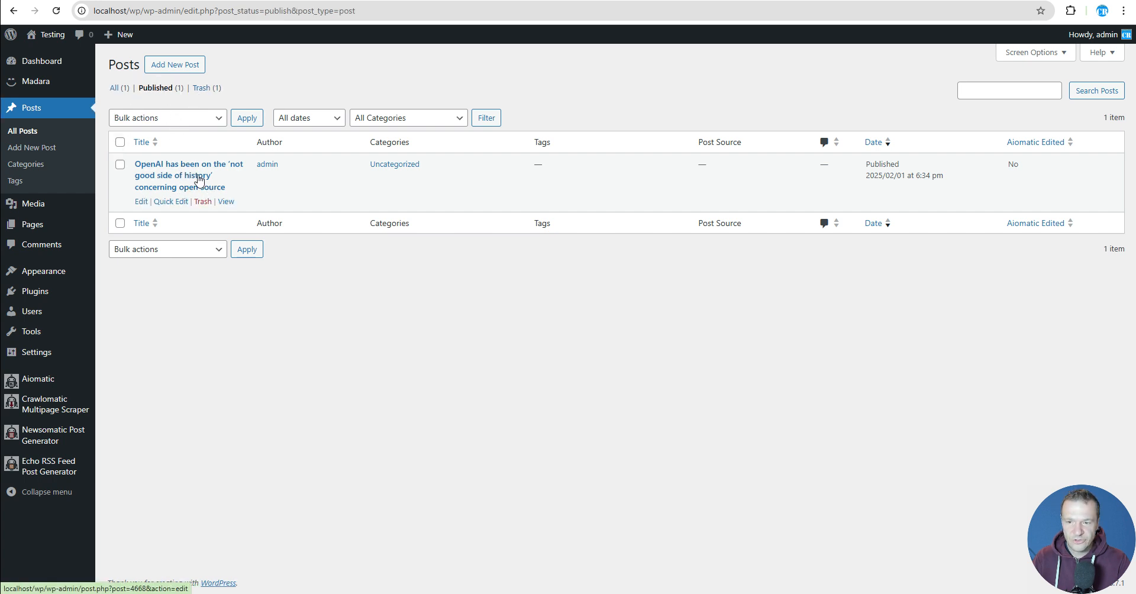
{"action": "left_click", "coordinate": [203, 90]}
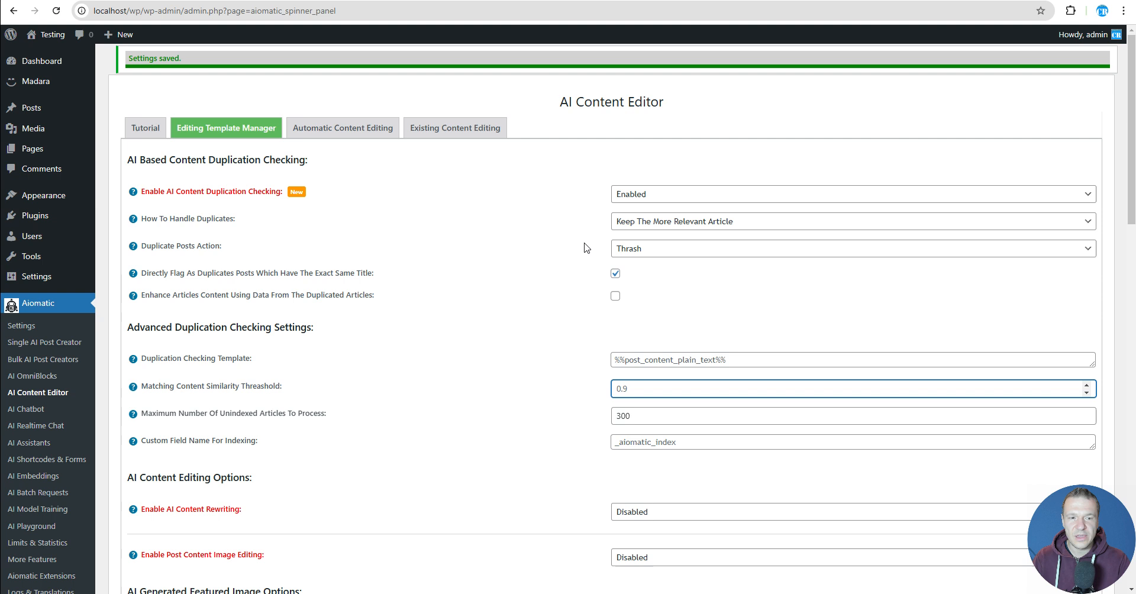
Step: Review the available options of the Duplicate Posts Action setting in the AI Content Editor, leaving the selection as is
{"action": "left_click", "coordinate": [618, 249]}
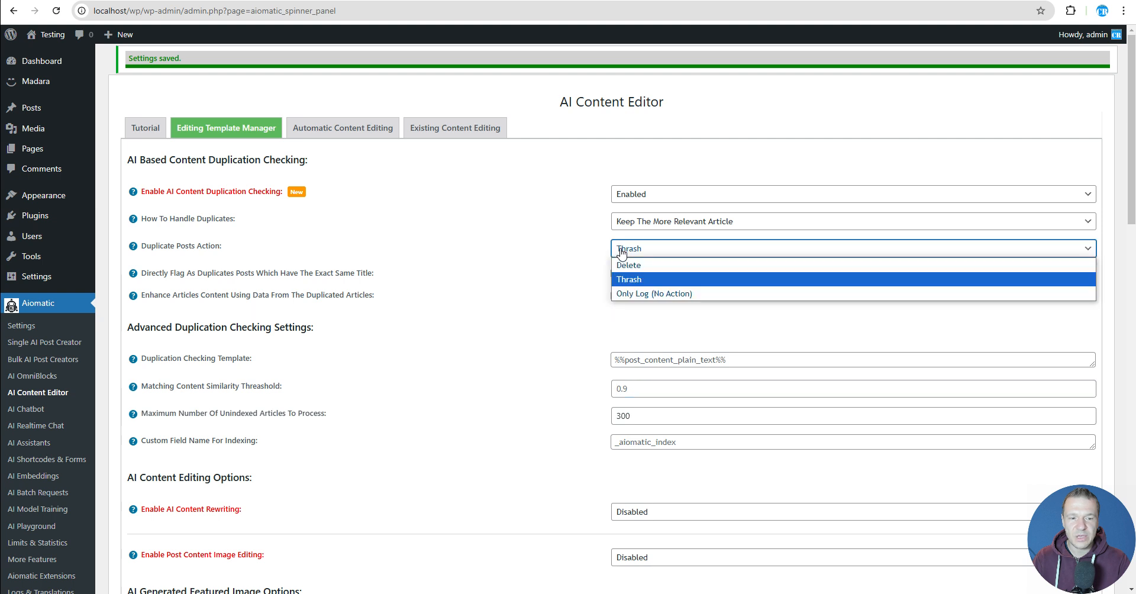
{"action": "left_click", "coordinate": [473, 252]}
{"action": "left_click_drag", "start_coordinate": [151, 246], "coordinate": [222, 246]}
{"action": "left_click", "coordinate": [324, 254]}
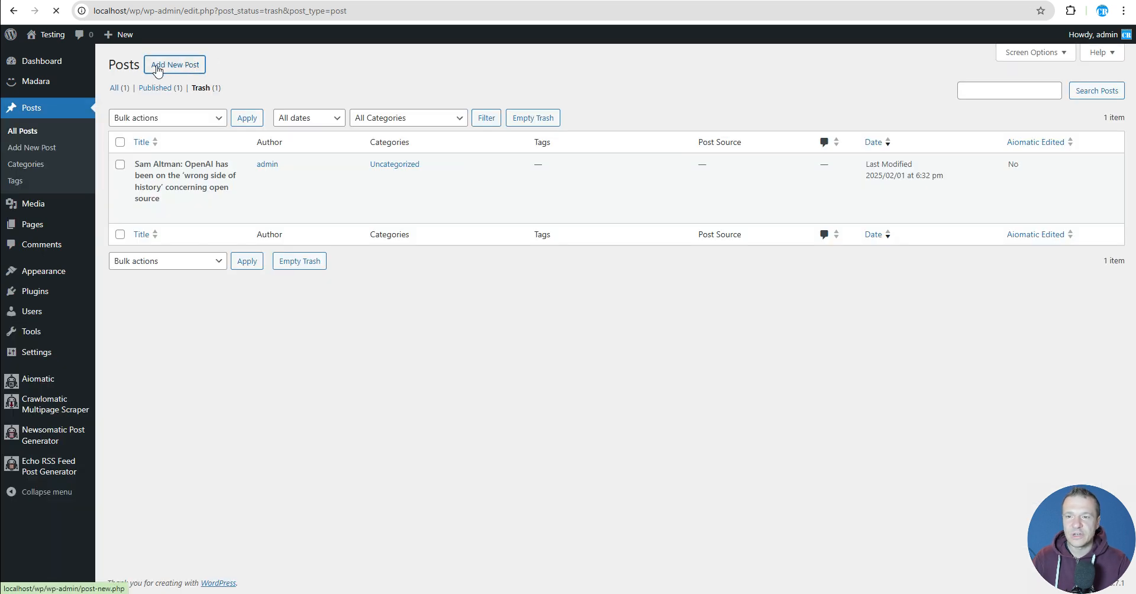
Step: Start a new post, then open the latest-news article about apps battling to become the 'TikTok for Bluesky' from TechCrunch's homepage
{"action": "left_click", "coordinate": [158, 66]}
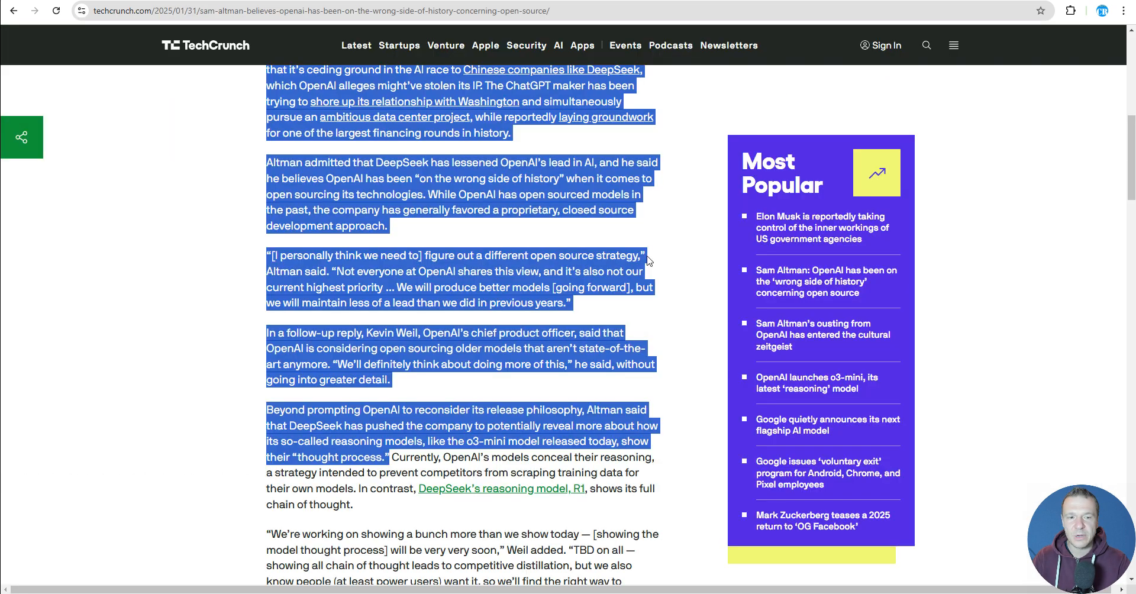
{"action": "scroll", "coordinate": [286, 58], "scroll_direction": "up", "scroll_amount": 10}
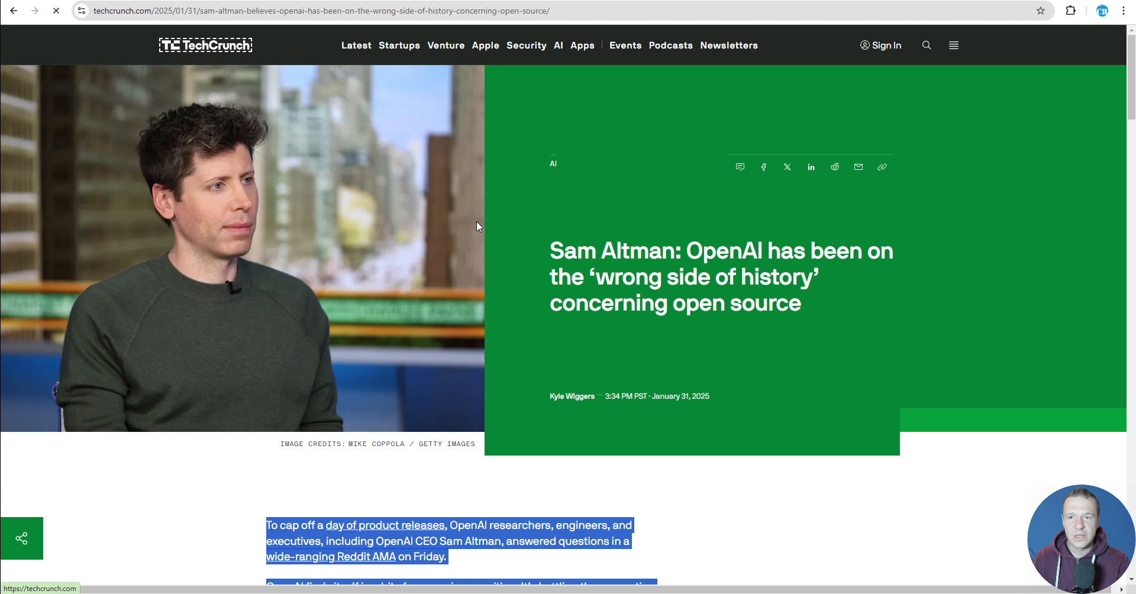
{"action": "left_click", "coordinate": [205, 44]}
{"action": "scroll", "coordinate": [482, 335], "scroll_direction": "down", "scroll_amount": 3}
{"action": "scroll", "coordinate": [482, 336], "scroll_direction": "down", "scroll_amount": 3}
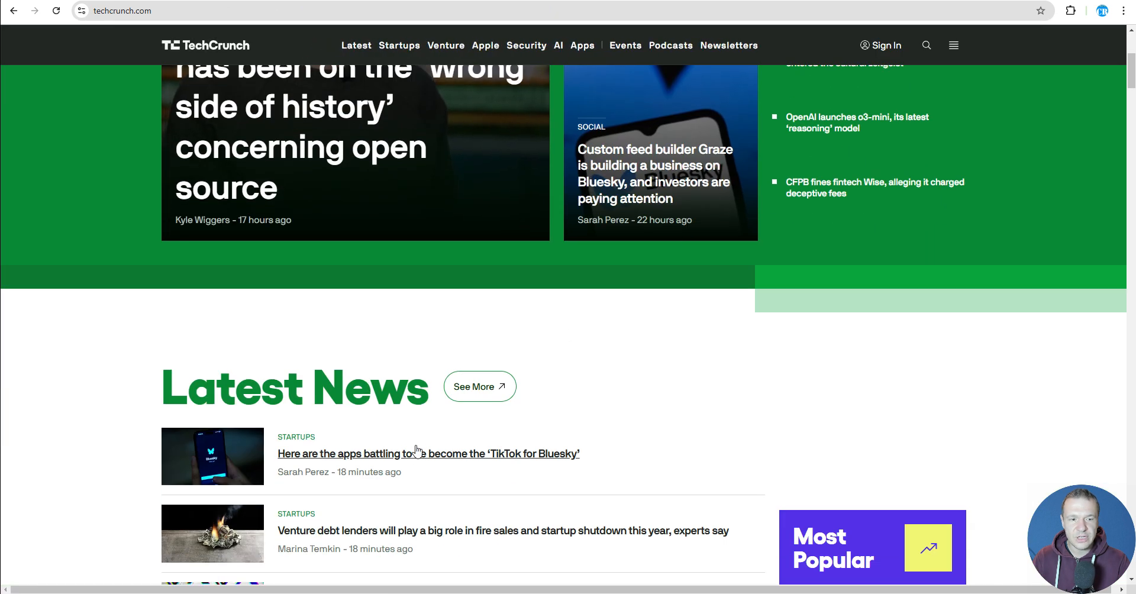
{"action": "left_click", "coordinate": [353, 464]}
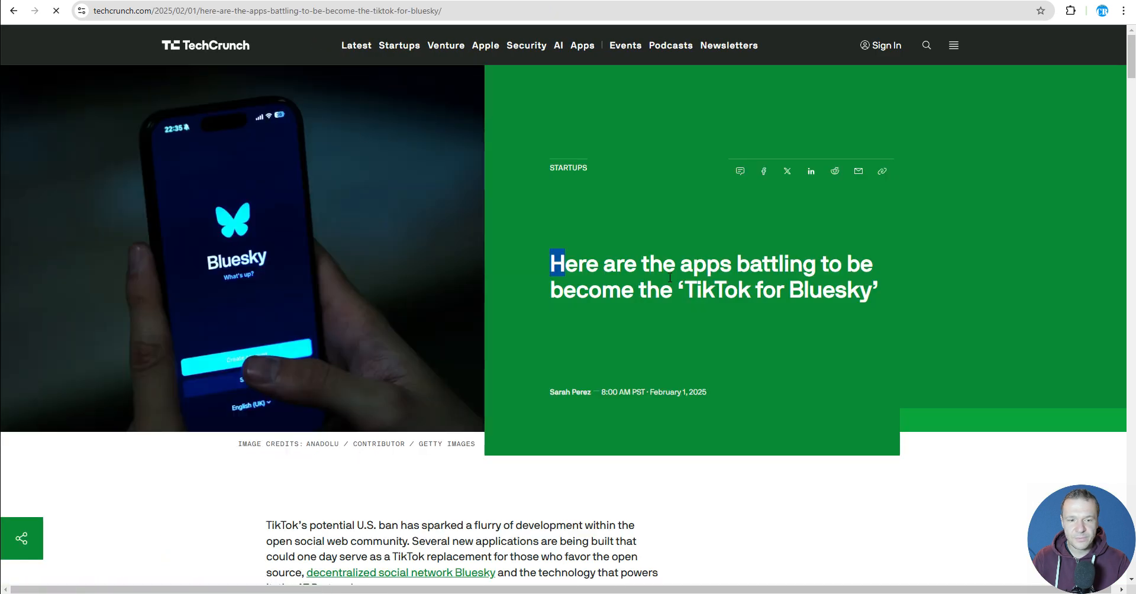
Step: Copy the TechCrunch article's title and its opening paragraphs into the new post's title and content
{"action": "left_click_drag", "start_coordinate": [551, 263], "coordinate": [920, 299]}
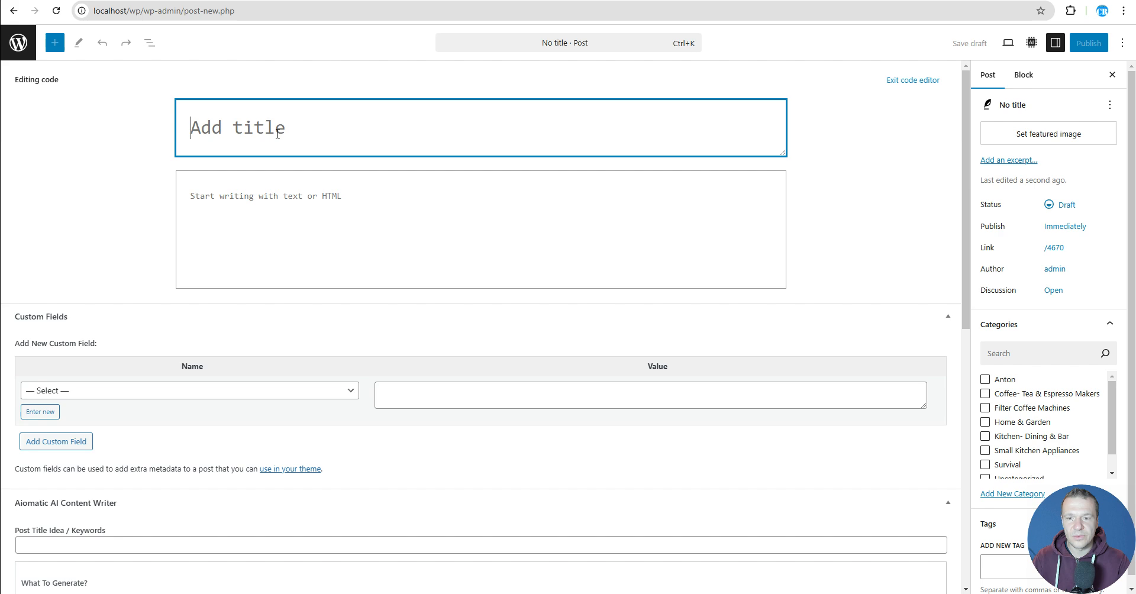
{"action": "type", "text": "Here are the apps battling to be become the ‘TikTok for Bluesky’"}
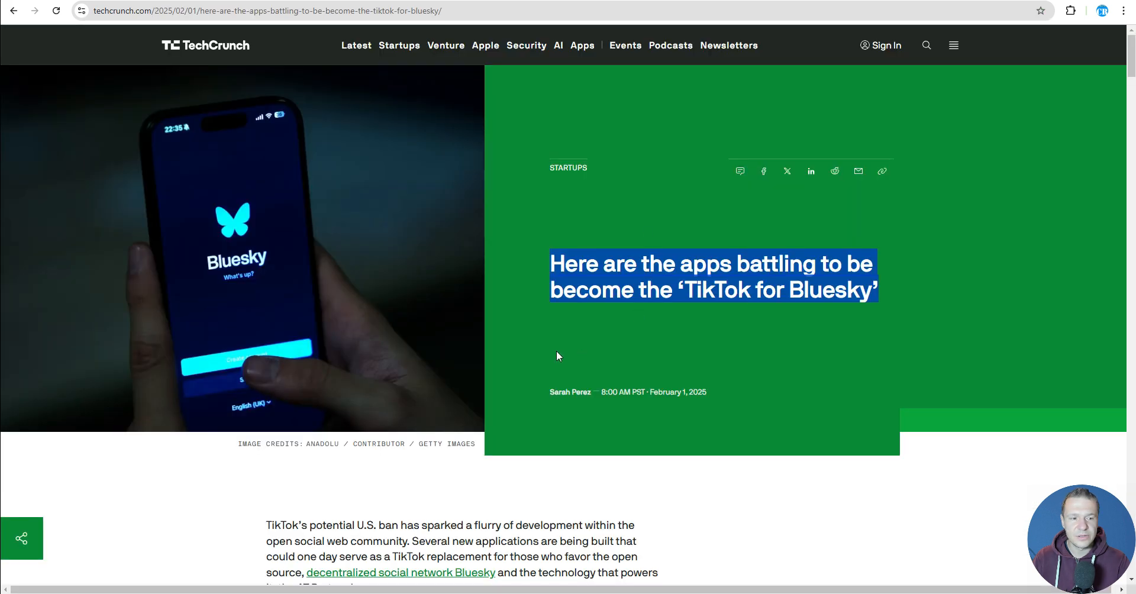
{"action": "scroll", "coordinate": [556, 351], "scroll_direction": "down", "scroll_amount": 5}
{"action": "left_click_drag", "start_coordinate": [271, 230], "coordinate": [585, 325]}
{"action": "key", "text": "ctrl+c"}
{"action": "scroll", "coordinate": [346, 295], "scroll_direction": "down", "scroll_amount": 5}
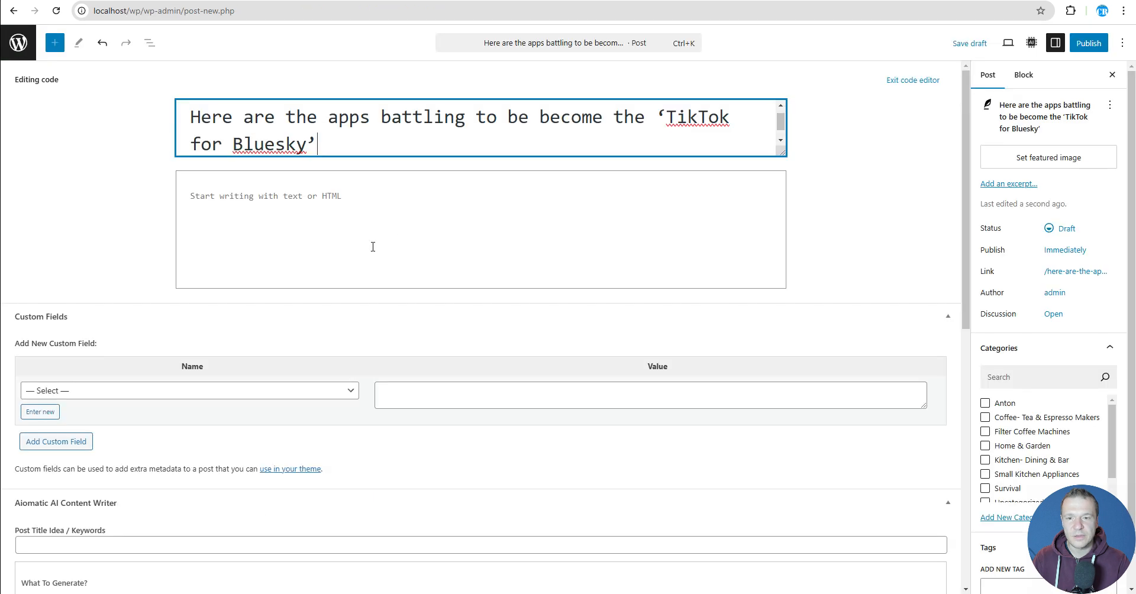
{"action": "left_click", "coordinate": [397, 233]}
{"action": "key", "text": "ctrl+v"}
Step: Publish the post, view it on the live site, and check the refreshed homepage for listed posts
{"action": "left_click", "coordinate": [1089, 43]}
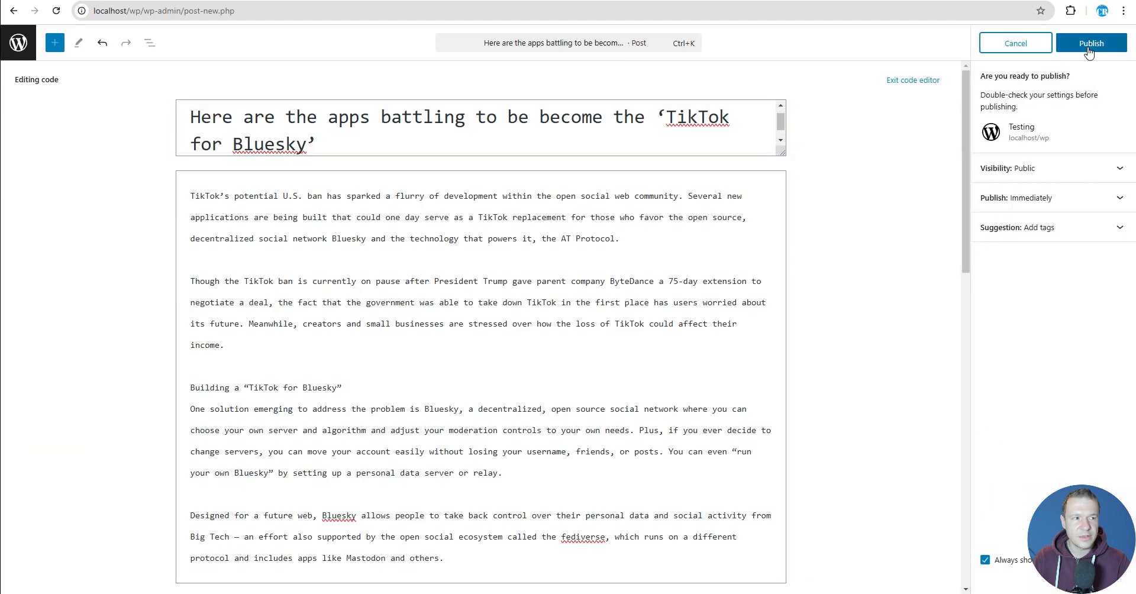
{"action": "left_click", "coordinate": [1084, 43]}
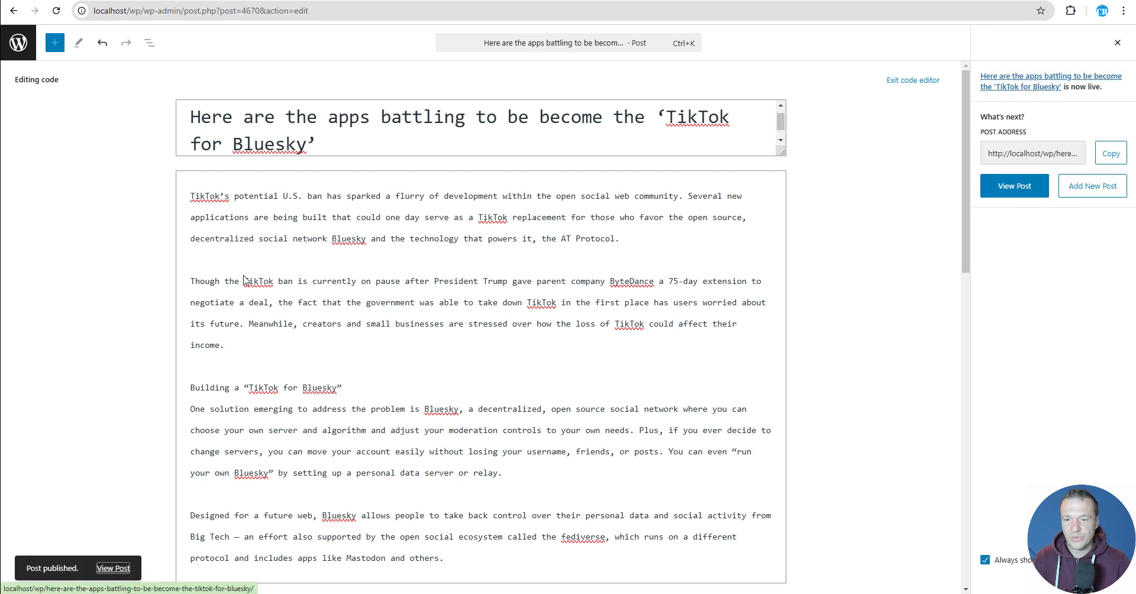
{"action": "left_click", "coordinate": [113, 568]}
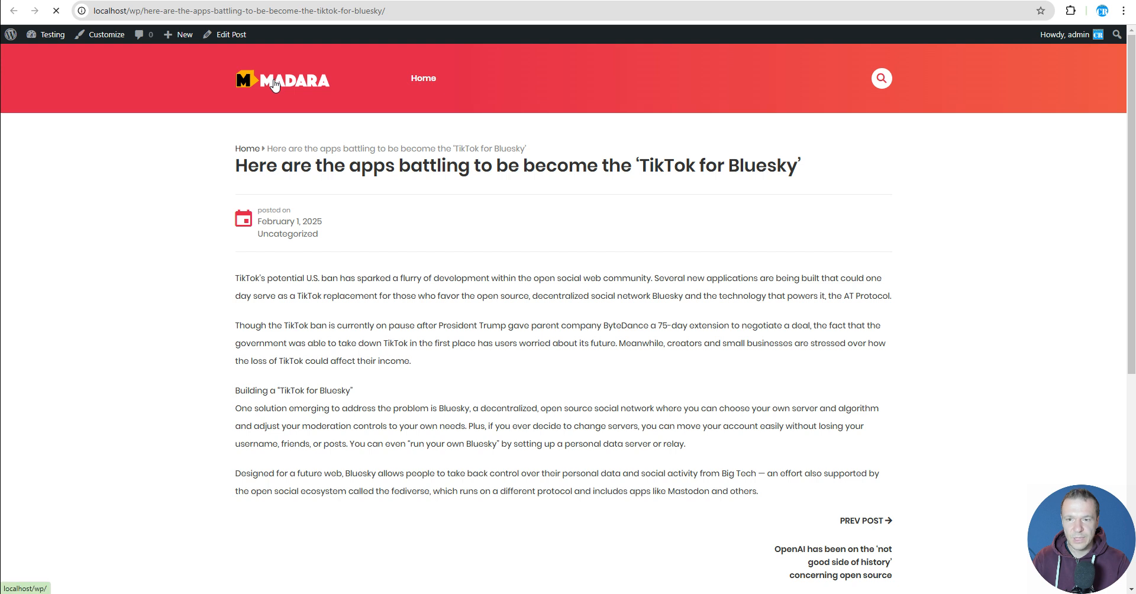
{"action": "left_click", "coordinate": [273, 80]}
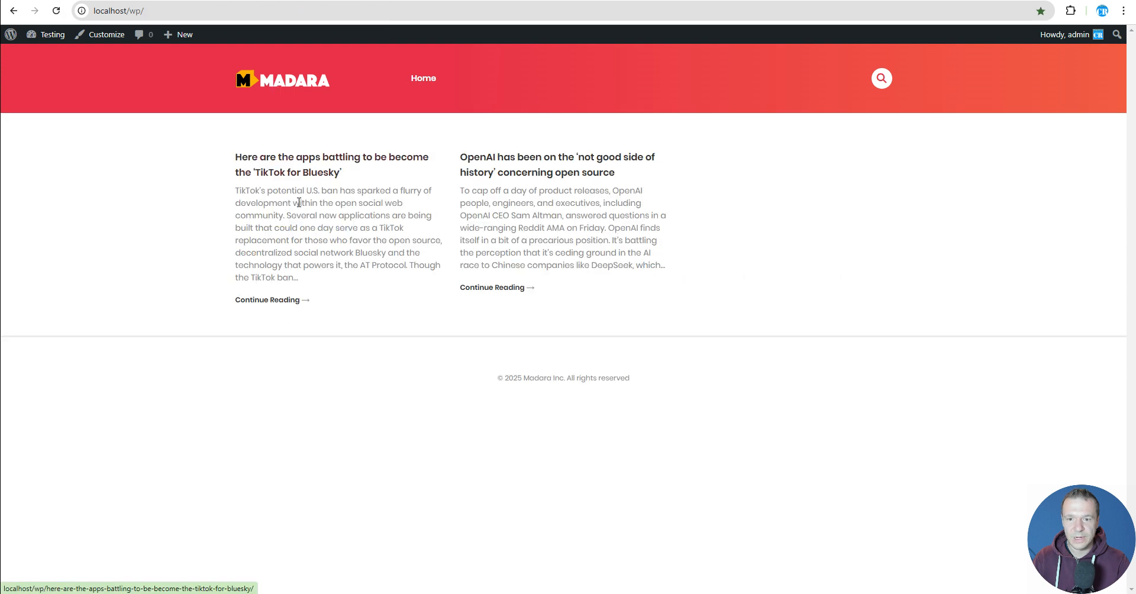
{"action": "left_click", "coordinate": [57, 11]}
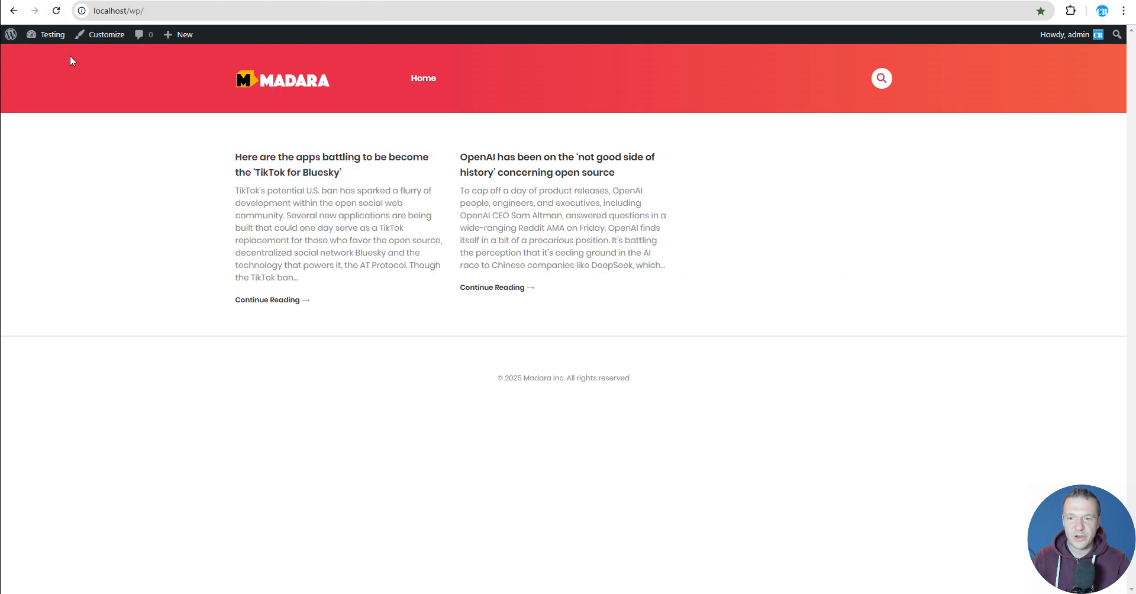
{"action": "left_click", "coordinate": [56, 10]}
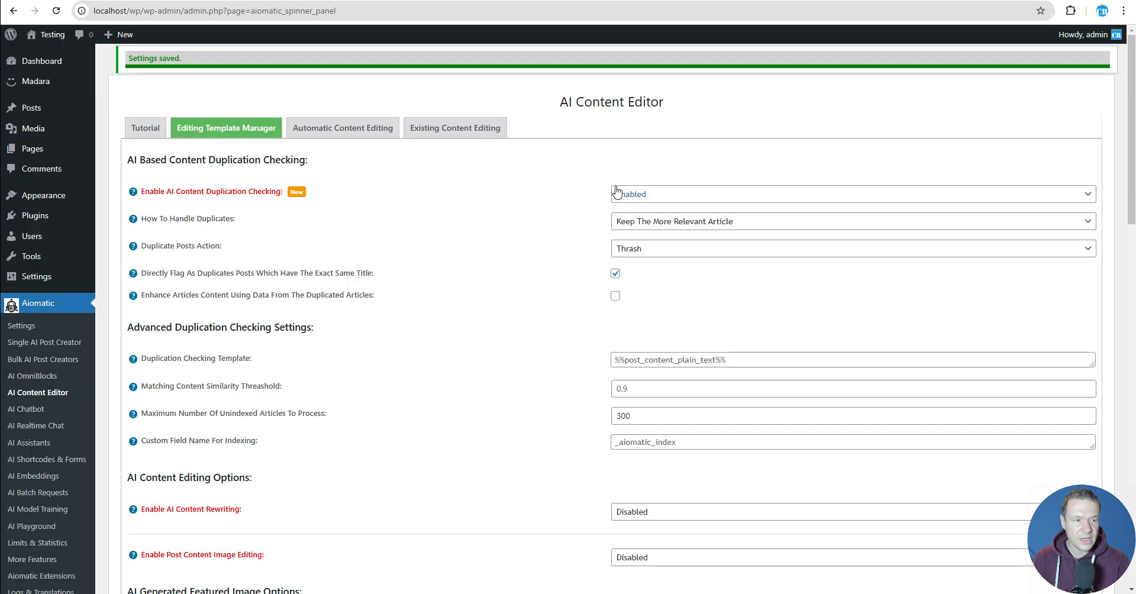
Step: Review the How To Handle Duplicates and Duplicate Posts Action options and the exact-same-title flagging setting in the AI Content Editor, leaving them as is
{"action": "left_click", "coordinate": [629, 225]}
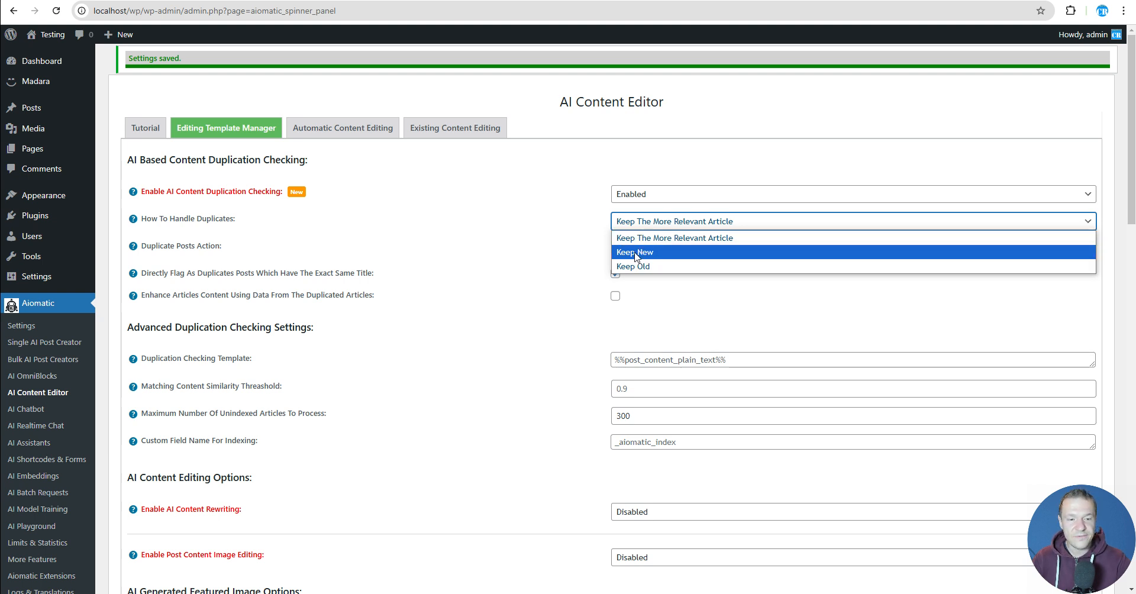
{"action": "left_click", "coordinate": [571, 226]}
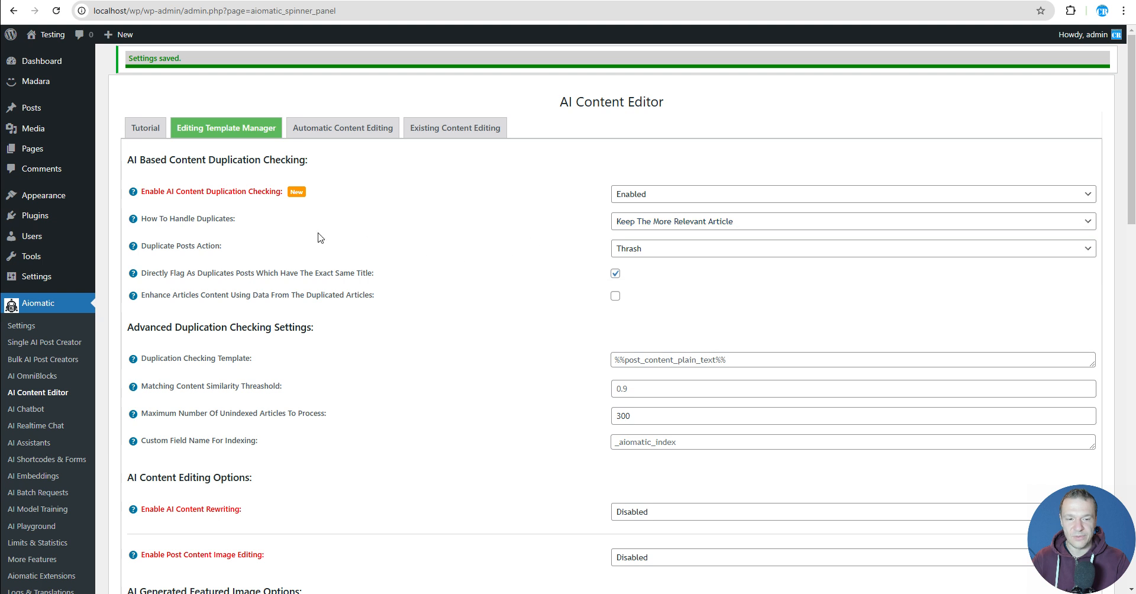
{"action": "left_click_drag", "start_coordinate": [148, 246], "coordinate": [210, 247]}
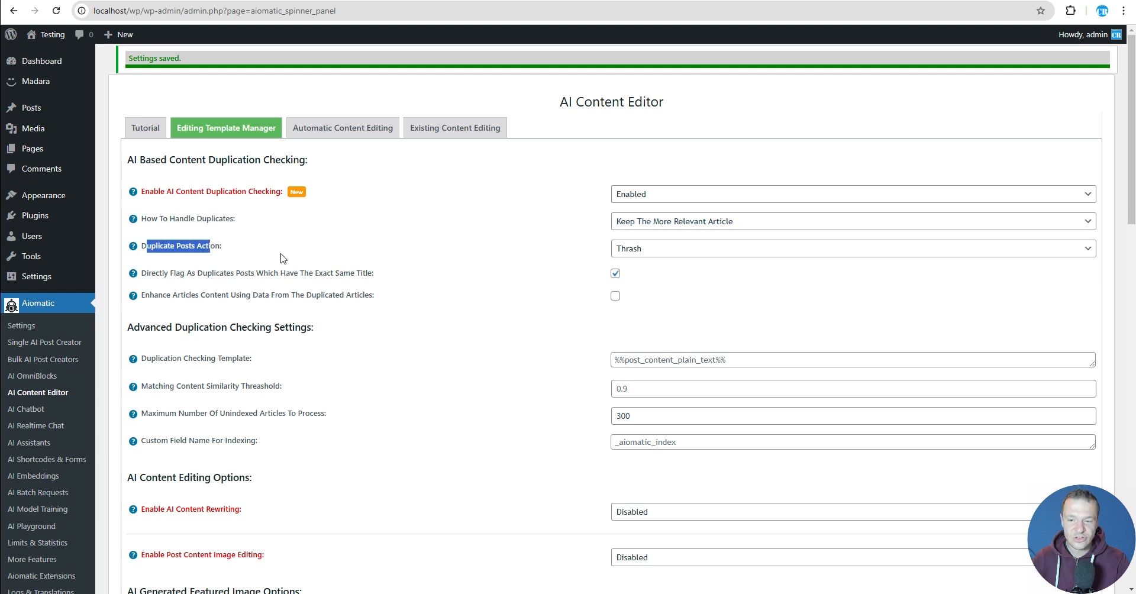
{"action": "left_click", "coordinate": [633, 256]}
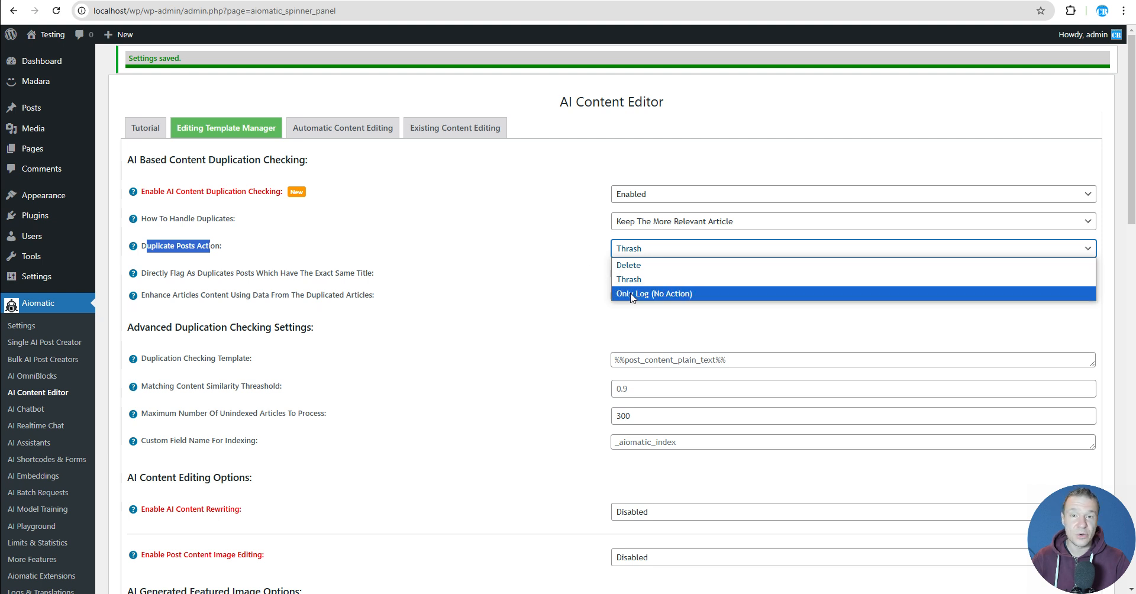
{"action": "left_click", "coordinate": [499, 239]}
{"action": "scroll", "coordinate": [71, 571], "scroll_direction": "down", "scroll_amount": 2}
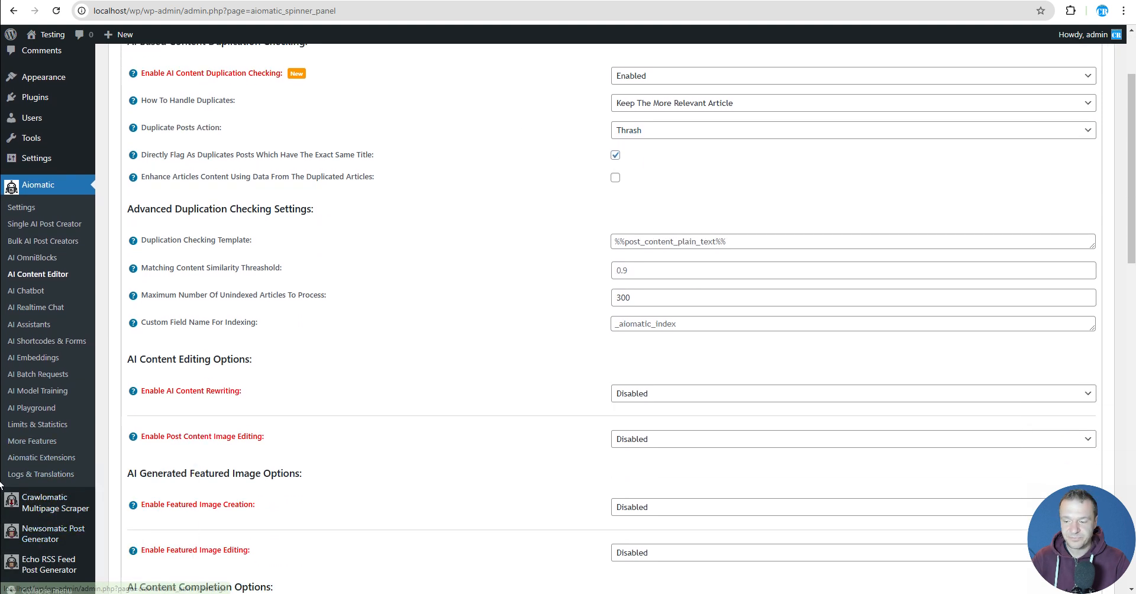
{"action": "scroll", "coordinate": [511, 455], "scroll_direction": "up", "scroll_amount": 2}
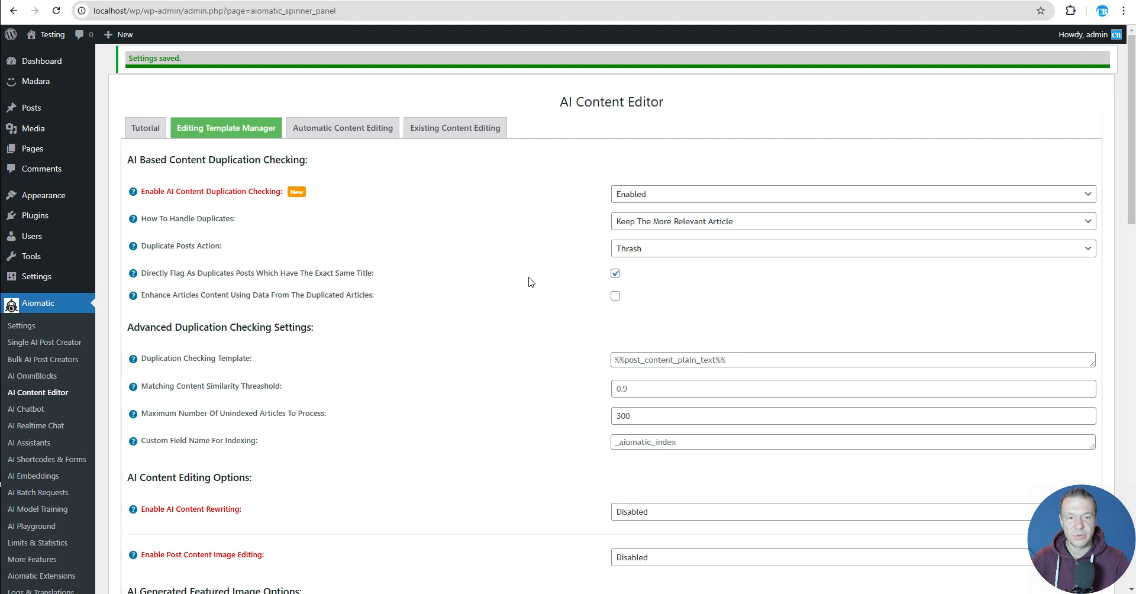
{"action": "left_click_drag", "start_coordinate": [147, 269], "coordinate": [372, 273]}
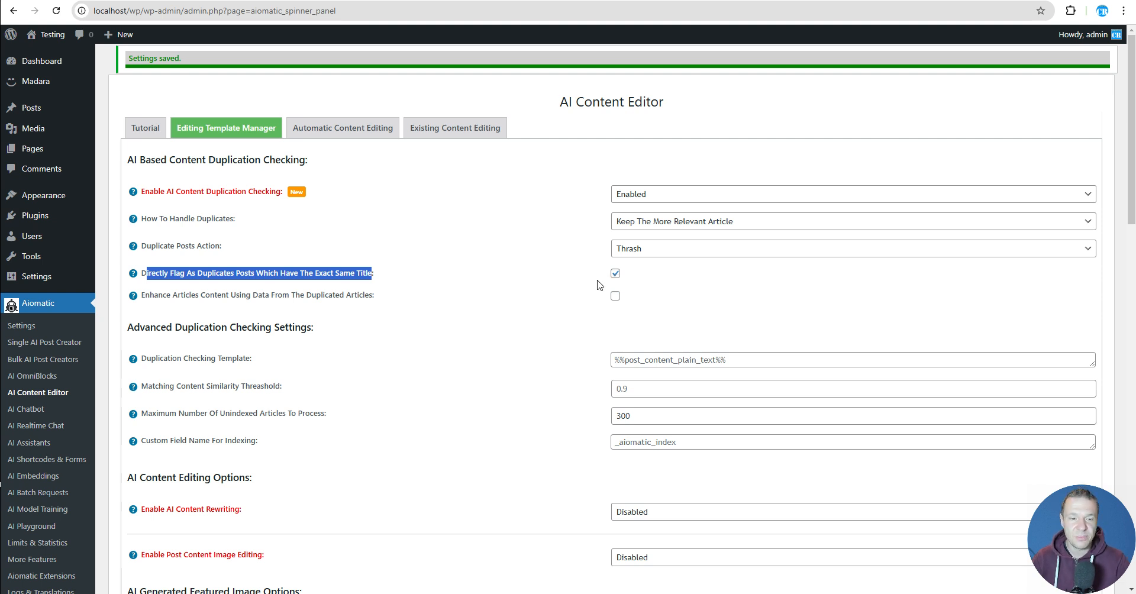
Step: Enable enhancing article content with data from duplicated articles, and examine the enlarged enhancement prompt and the AI model setting
{"action": "left_click_drag", "start_coordinate": [162, 295], "coordinate": [373, 295]}
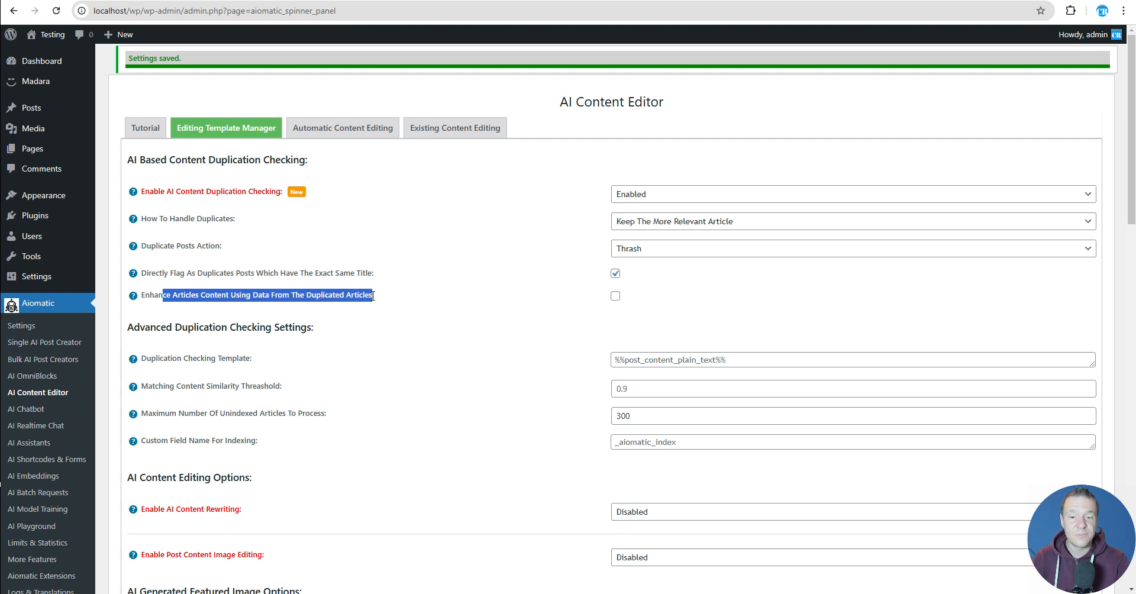
{"action": "left_click", "coordinate": [615, 296]}
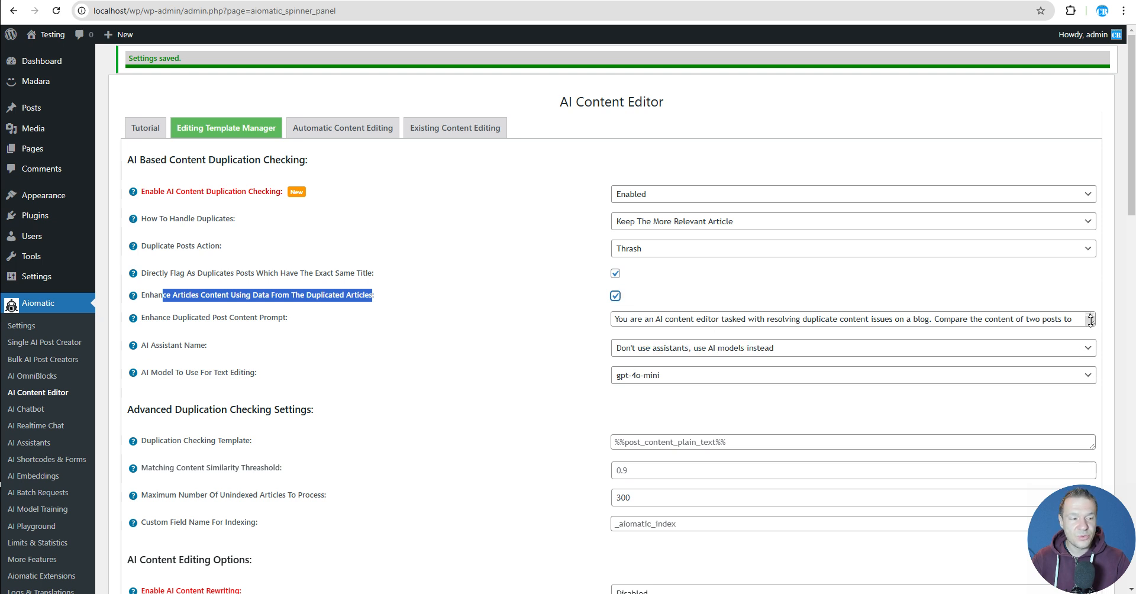
{"action": "left_click_drag", "start_coordinate": [1092, 323], "coordinate": [1058, 526]}
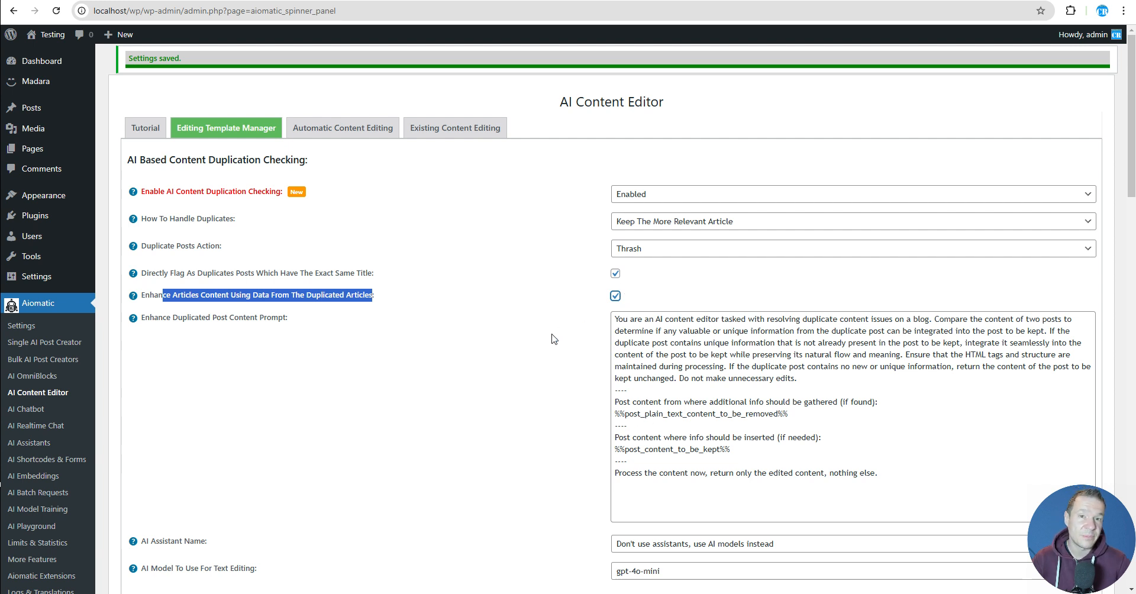
{"action": "left_click", "coordinate": [630, 253]}
{"action": "left_click", "coordinate": [573, 284]}
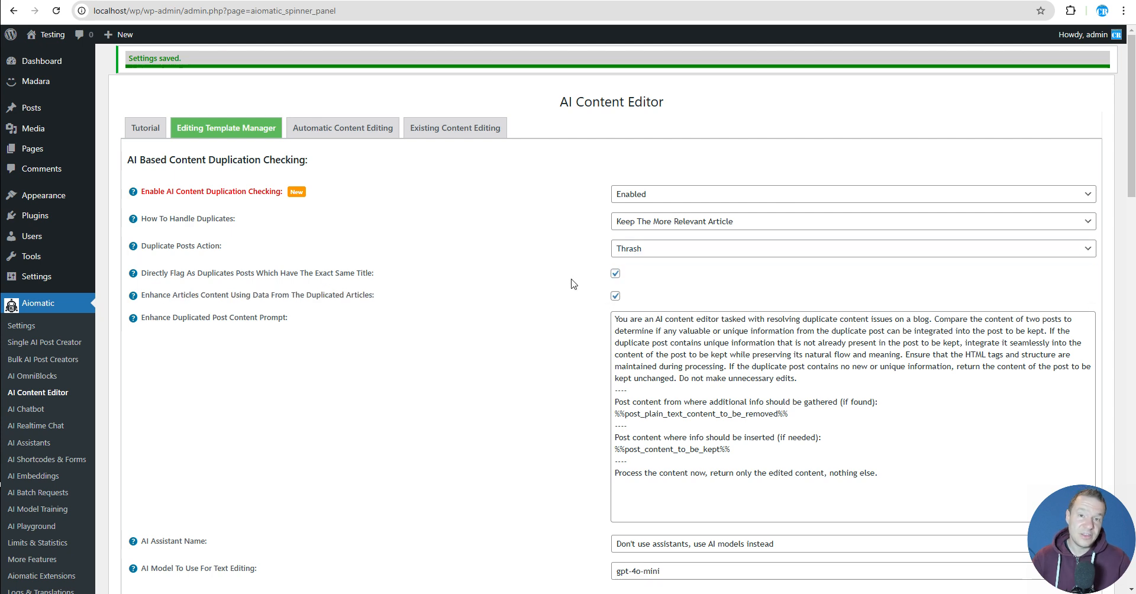
{"action": "scroll", "coordinate": [572, 284], "scroll_direction": "down", "scroll_amount": 2}
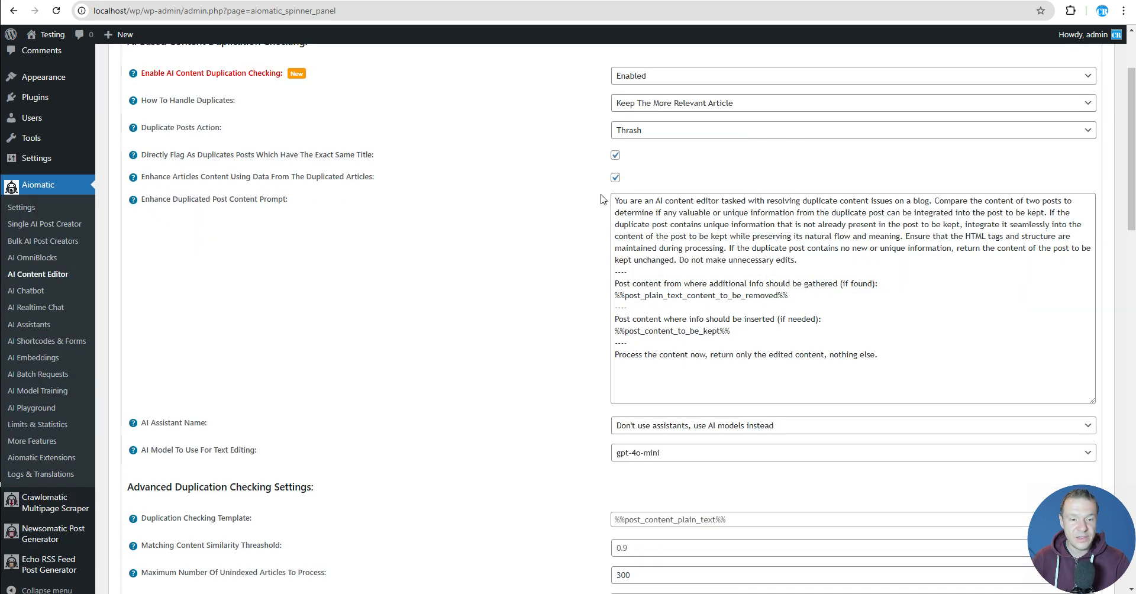
{"action": "scroll", "coordinate": [588, 264], "scroll_direction": "down", "scroll_amount": 2}
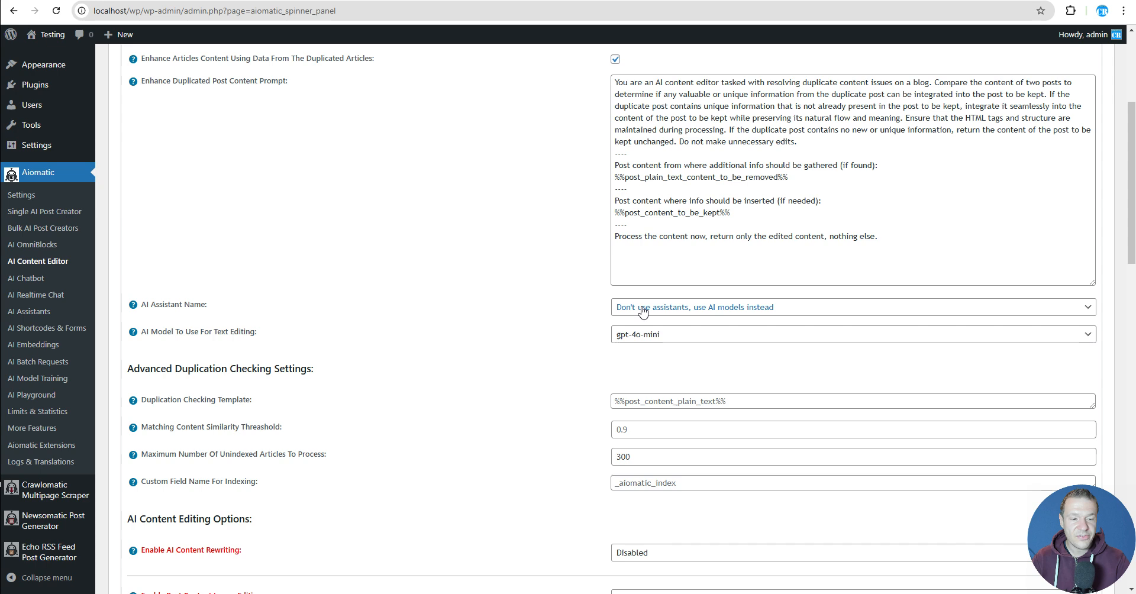
{"action": "left_click", "coordinate": [623, 339]}
{"action": "left_click", "coordinate": [624, 341]}
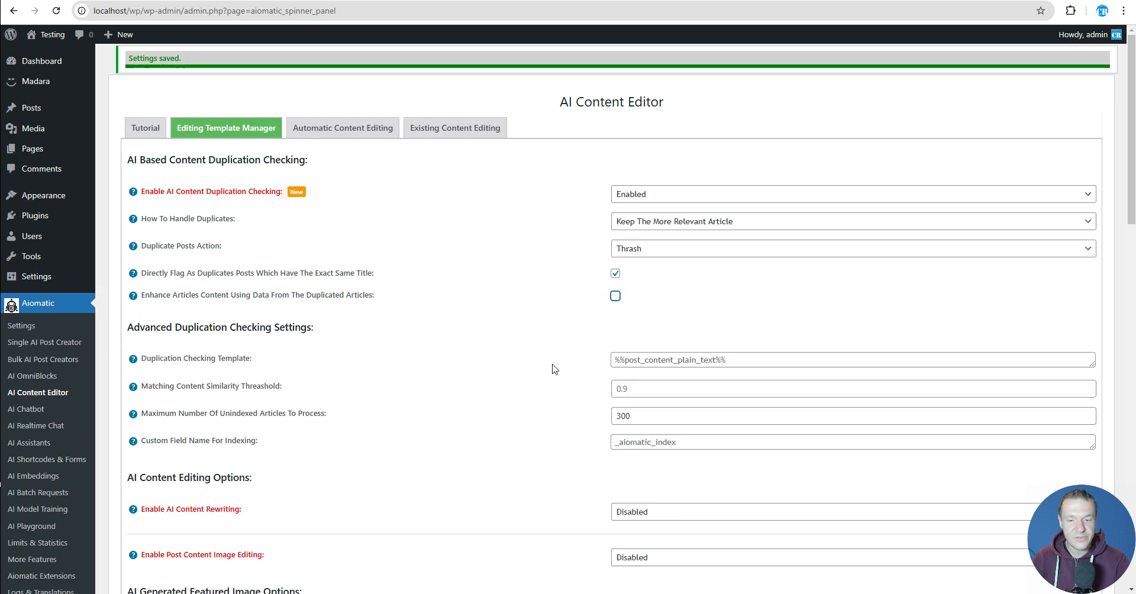
Step: Examine the shortcodes supported by the Duplication Checking Template and the Matching Content Similarity Threshold setting
{"action": "scroll", "coordinate": [370, 312], "scroll_direction": "down", "scroll_amount": 2}
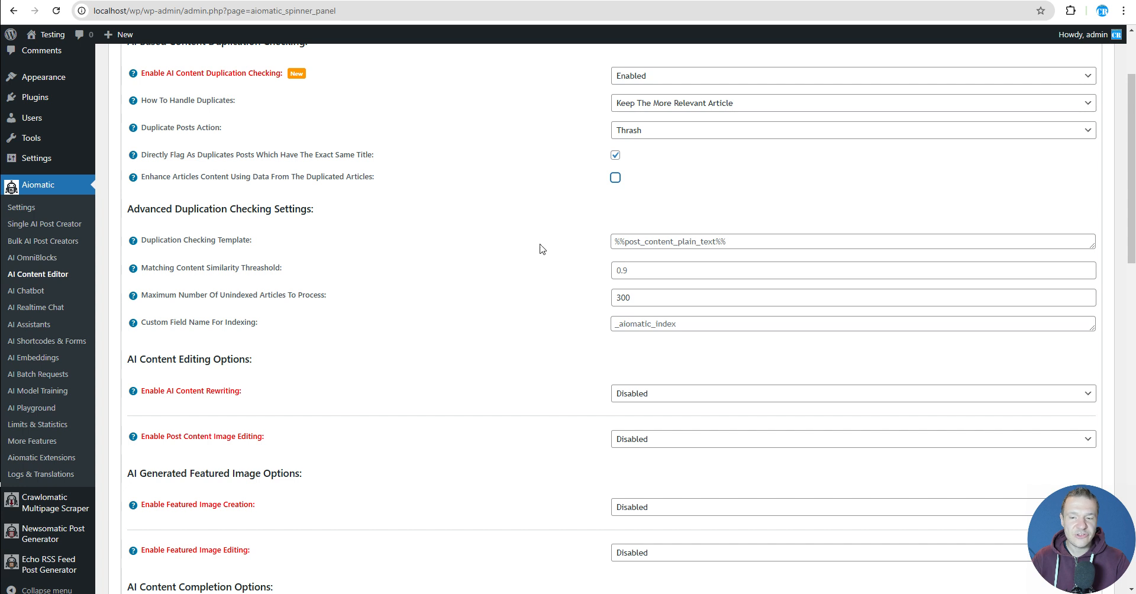
{"action": "left_click", "coordinate": [628, 242]}
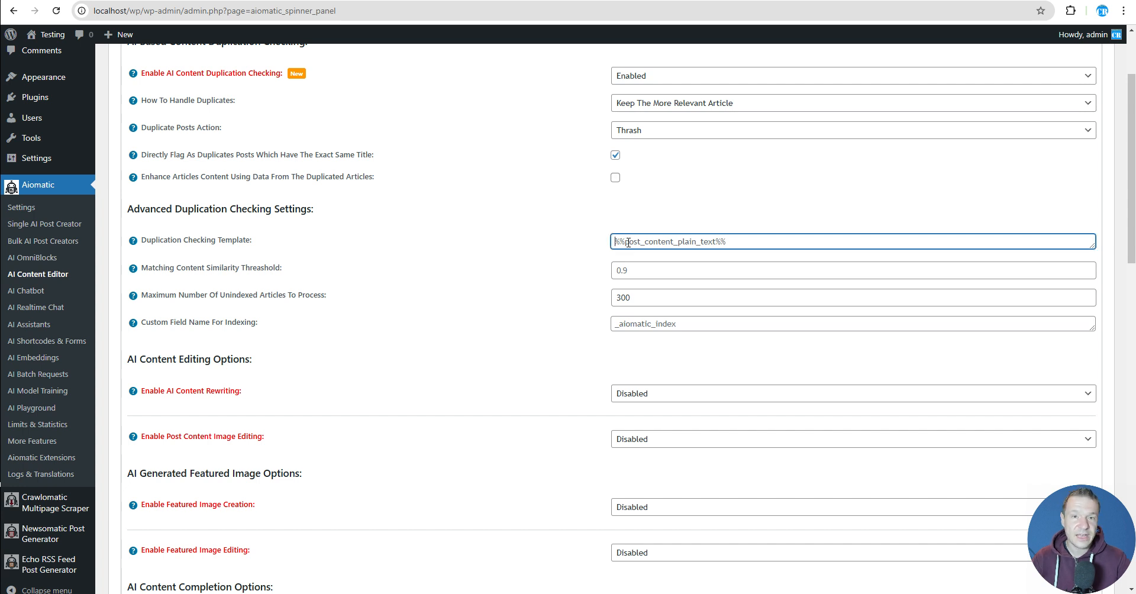
{"action": "mouse_move", "coordinate": [133, 241]}
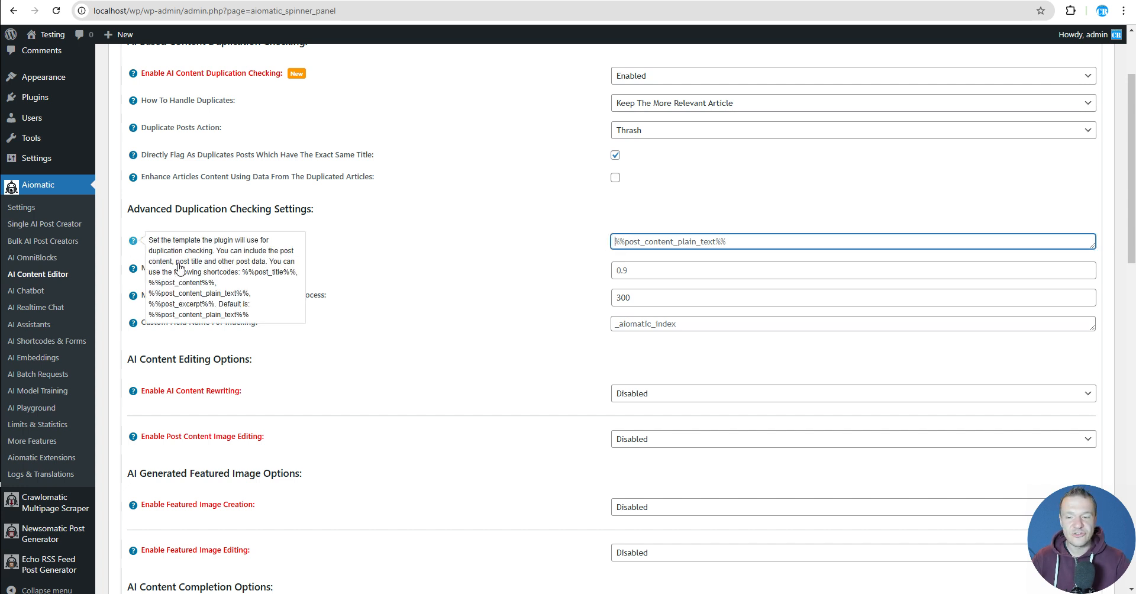
{"action": "double_click", "coordinate": [178, 283]}
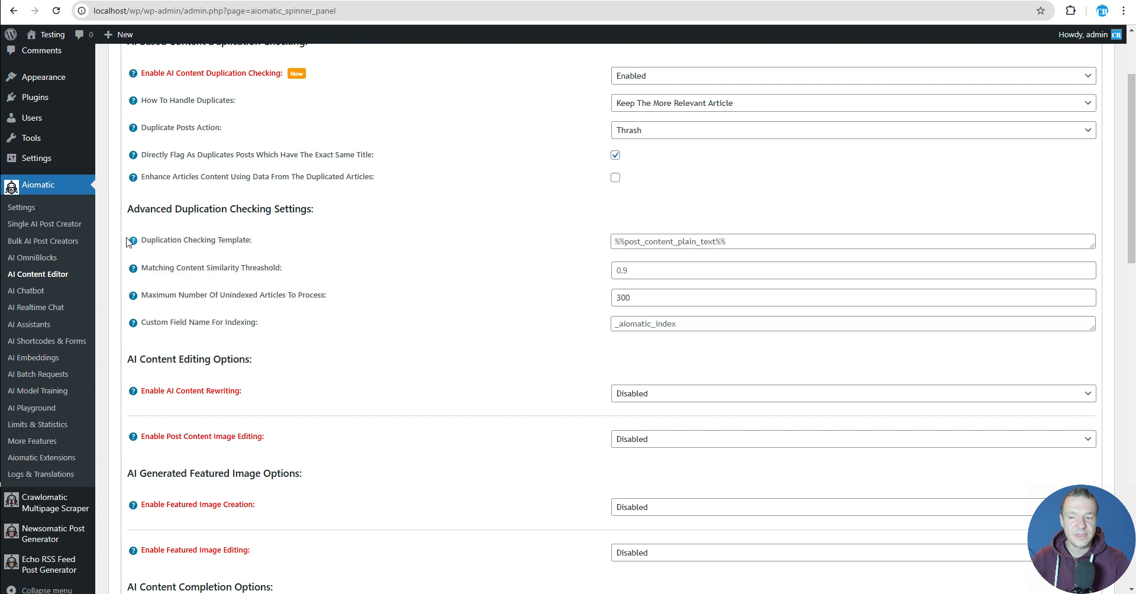
{"action": "double_click", "coordinate": [268, 272]}
{"action": "double_click", "coordinate": [213, 293]}
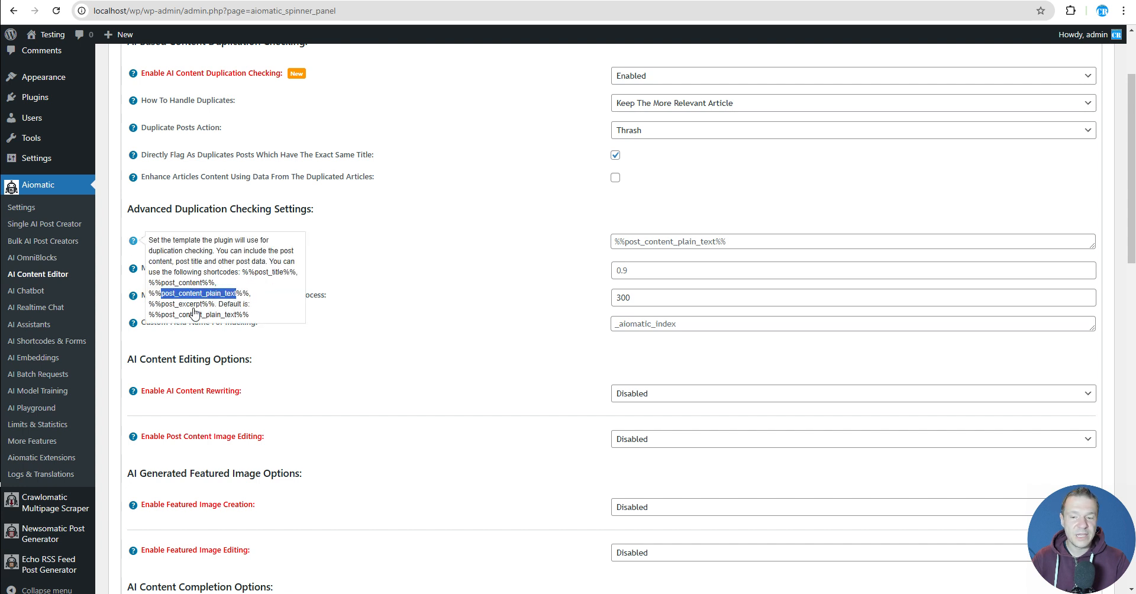
{"action": "double_click", "coordinate": [190, 304]}
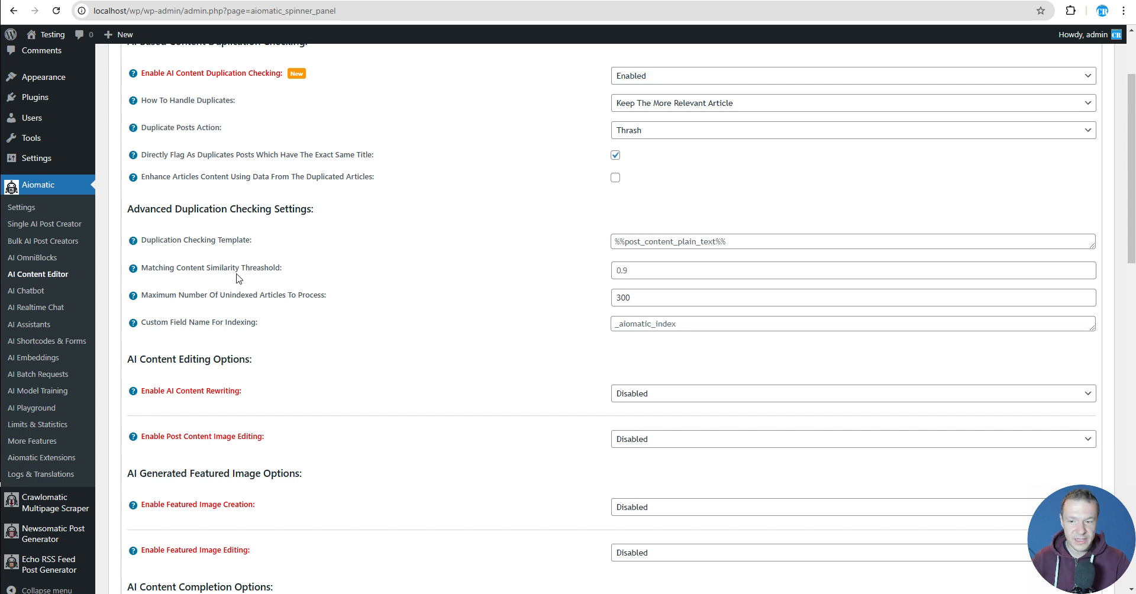
{"action": "left_click_drag", "start_coordinate": [176, 268], "coordinate": [280, 270]}
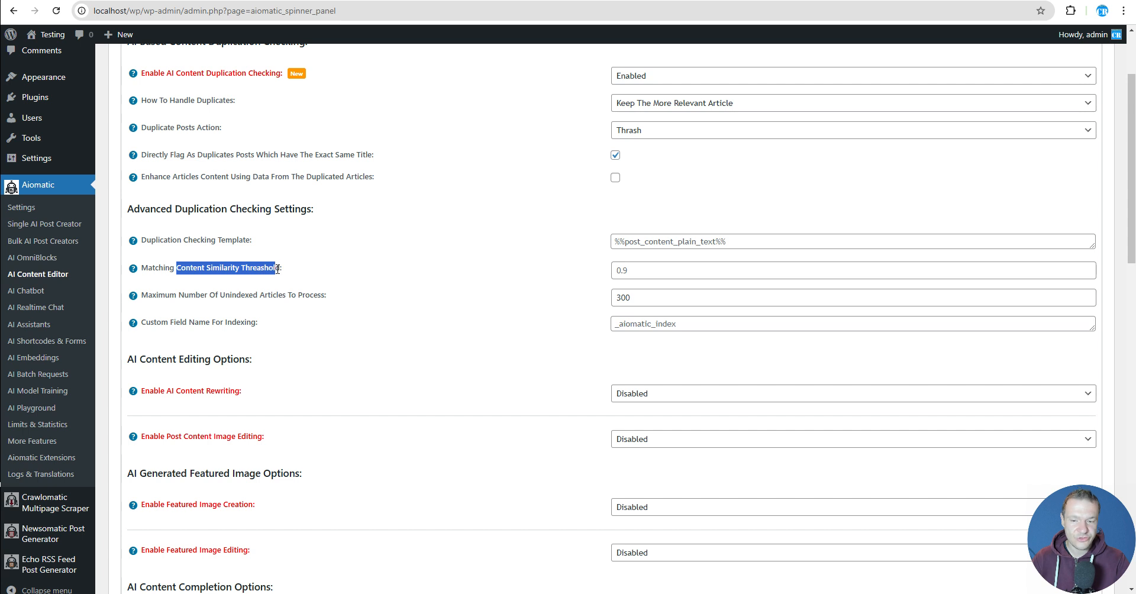
{"action": "left_click", "coordinate": [624, 270]}
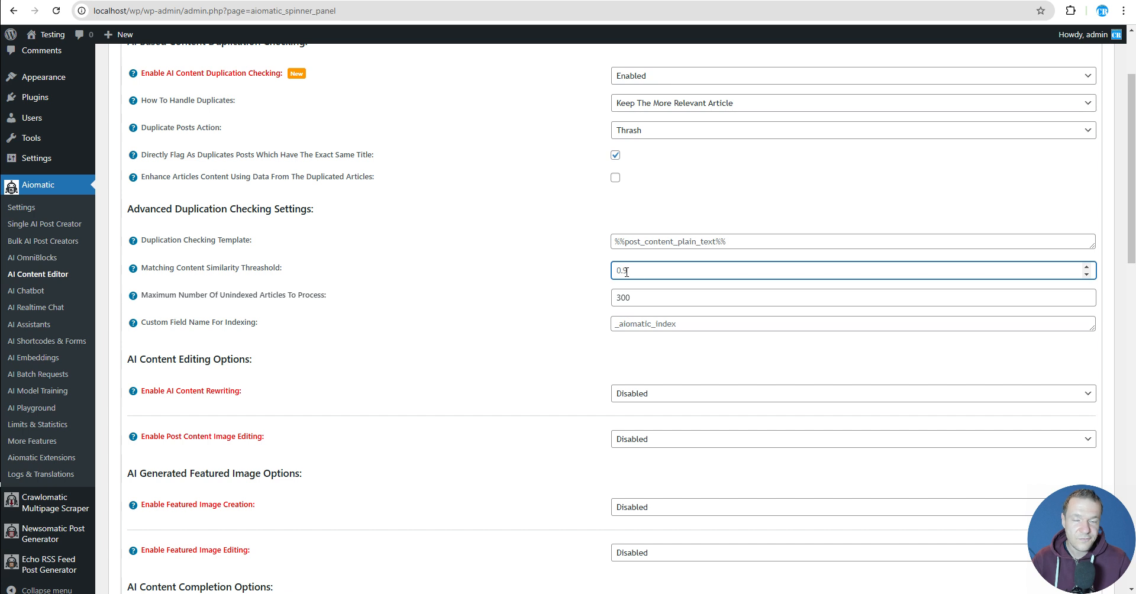
Step: Try lowering the Matching Content Similarity Threshold to 0.5
{"action": "left_click", "coordinate": [1086, 274]}
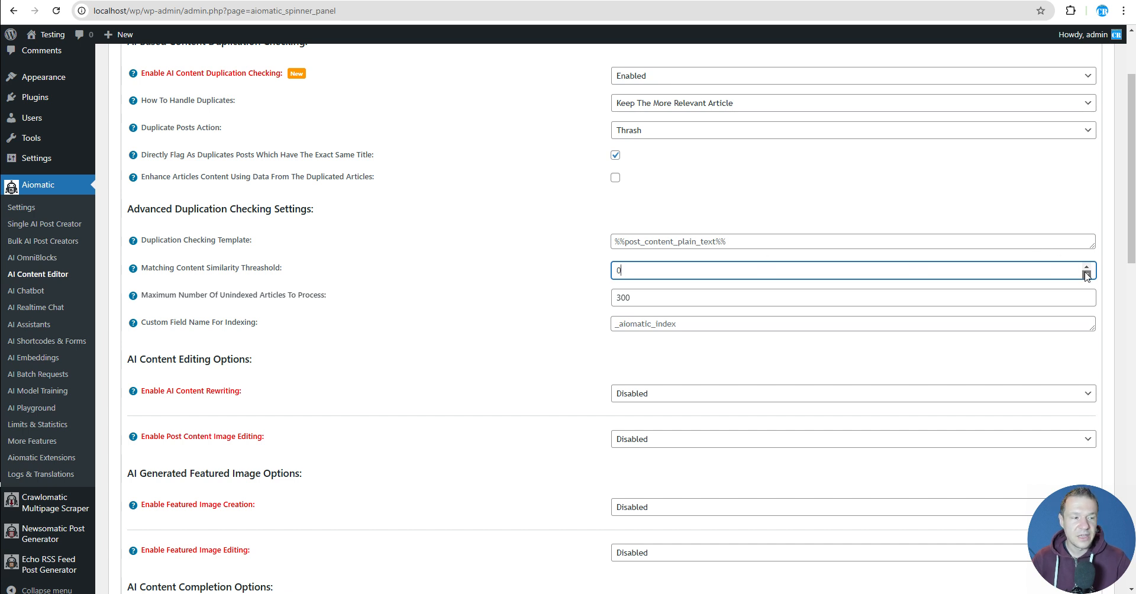
{"action": "left_click", "coordinate": [1087, 267]}
{"action": "left_click", "coordinate": [1086, 267]}
{"action": "left_click", "coordinate": [1087, 267]}
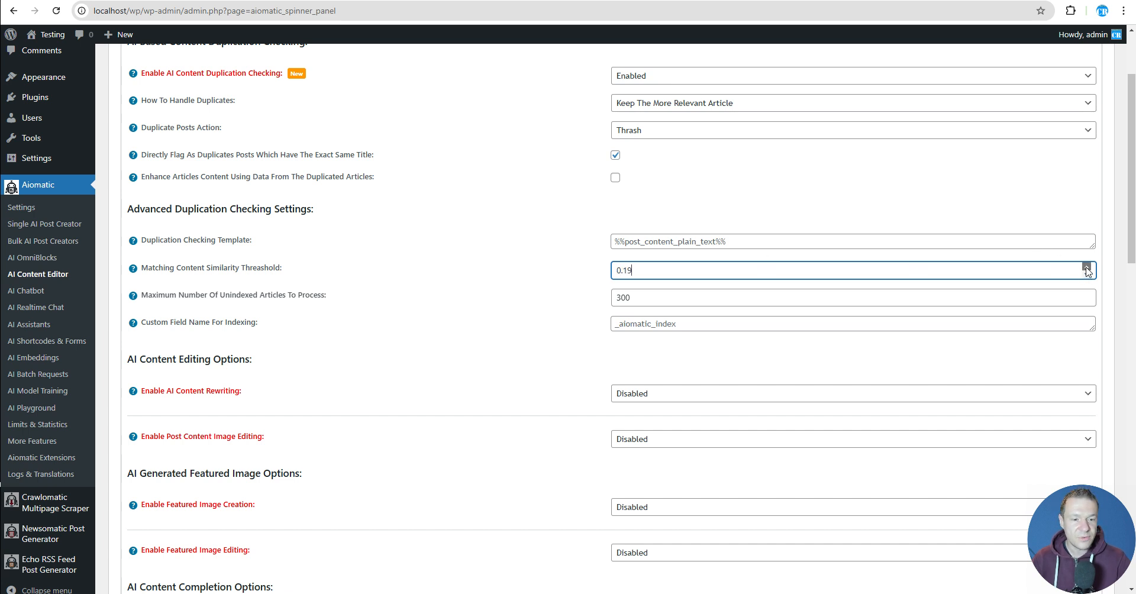
{"action": "left_click", "coordinate": [1087, 267]}
{"action": "left_click", "coordinate": [1086, 268]}
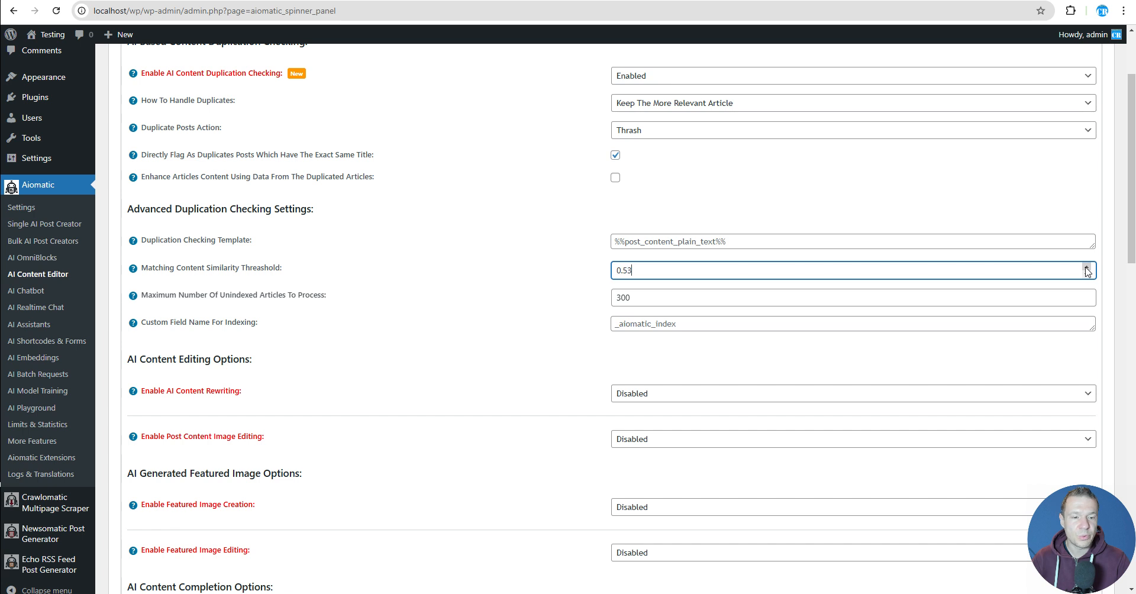
{"action": "left_click", "coordinate": [1086, 274]}
{"action": "left_click", "coordinate": [1086, 274]}
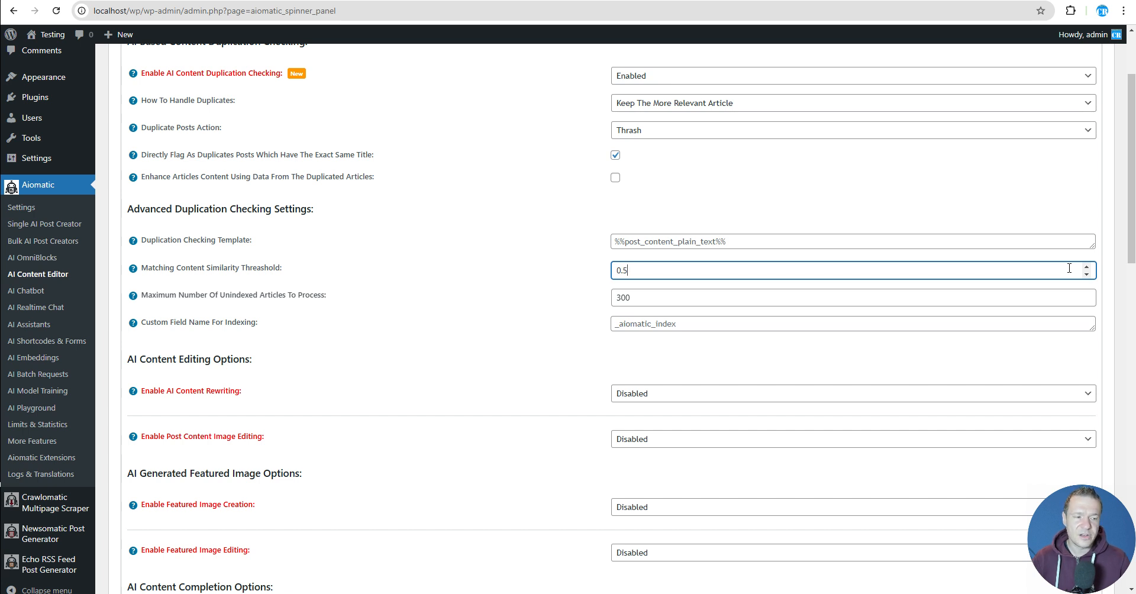
Step: Set the Matching Content Similarity Threshold to 0.9
{"action": "left_click", "coordinate": [1088, 267]}
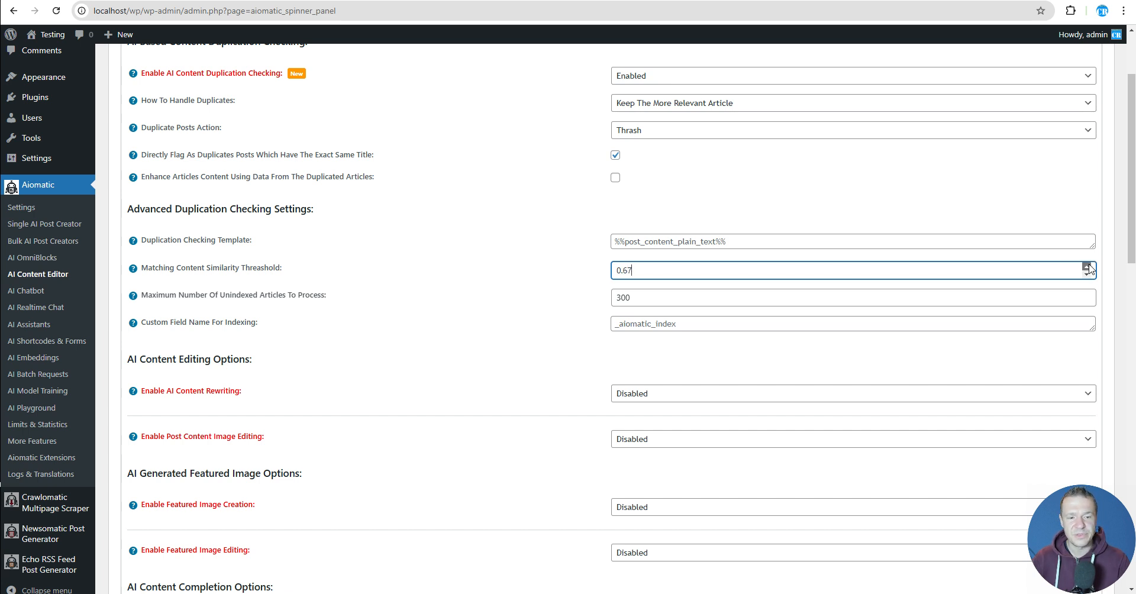
{"action": "left_click", "coordinate": [1088, 267]}
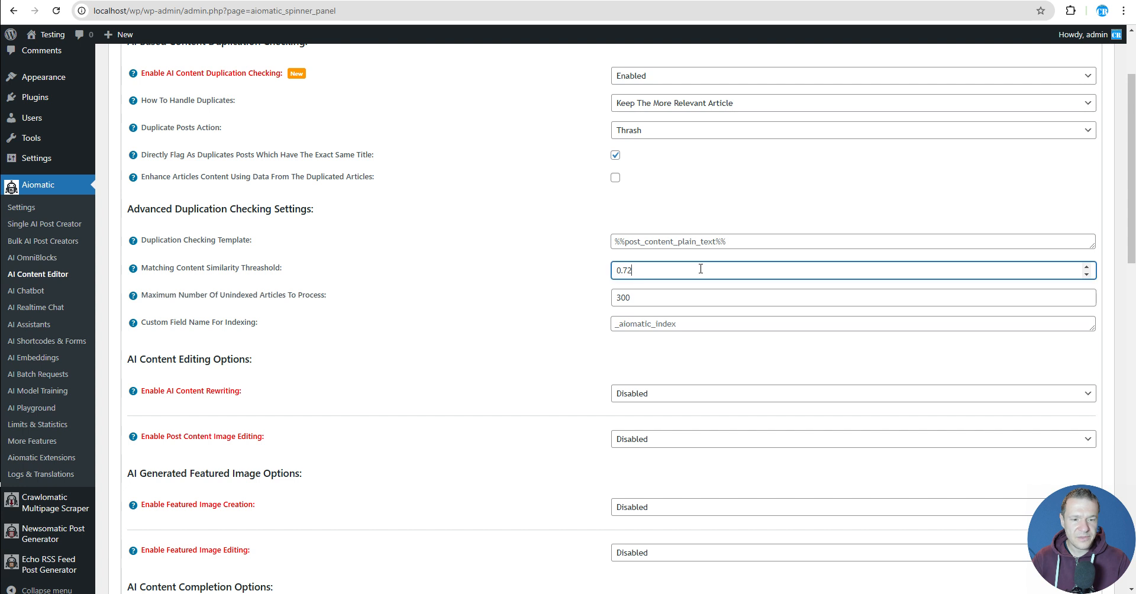
{"action": "key", "text": "BackSpace"}
{"action": "type", "text": "9"}
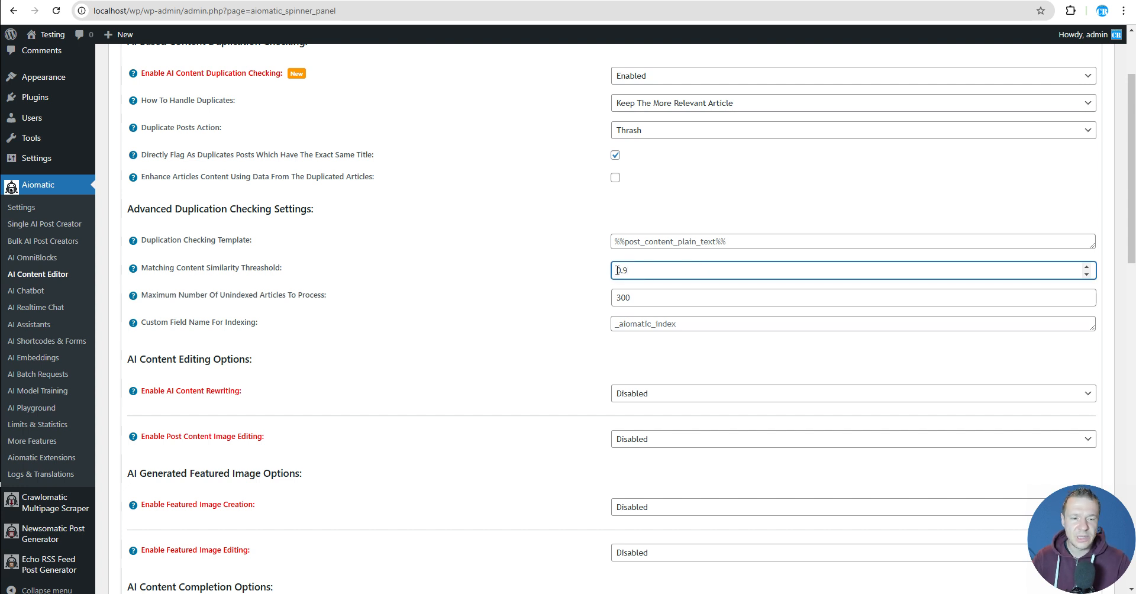
Step: Examine the Maximum Number Of Unindexed Articles To Process setting, leaving its value as is
{"action": "left_click_drag", "start_coordinate": [148, 294], "coordinate": [327, 295]}
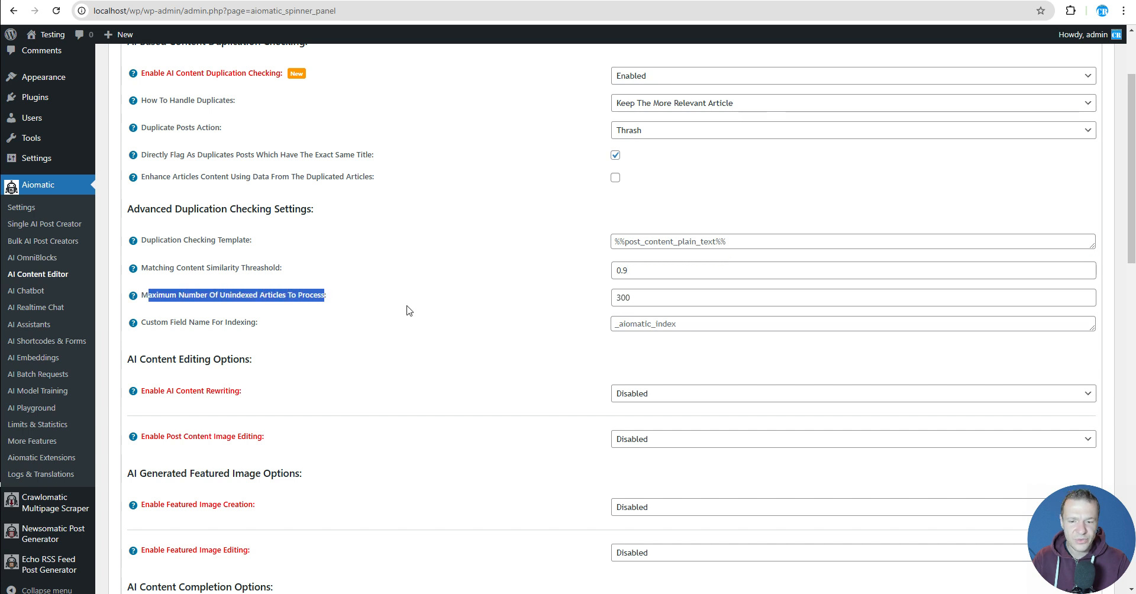
{"action": "left_click", "coordinate": [648, 299]}
{"action": "left_click_drag", "start_coordinate": [648, 300], "coordinate": [601, 303]}
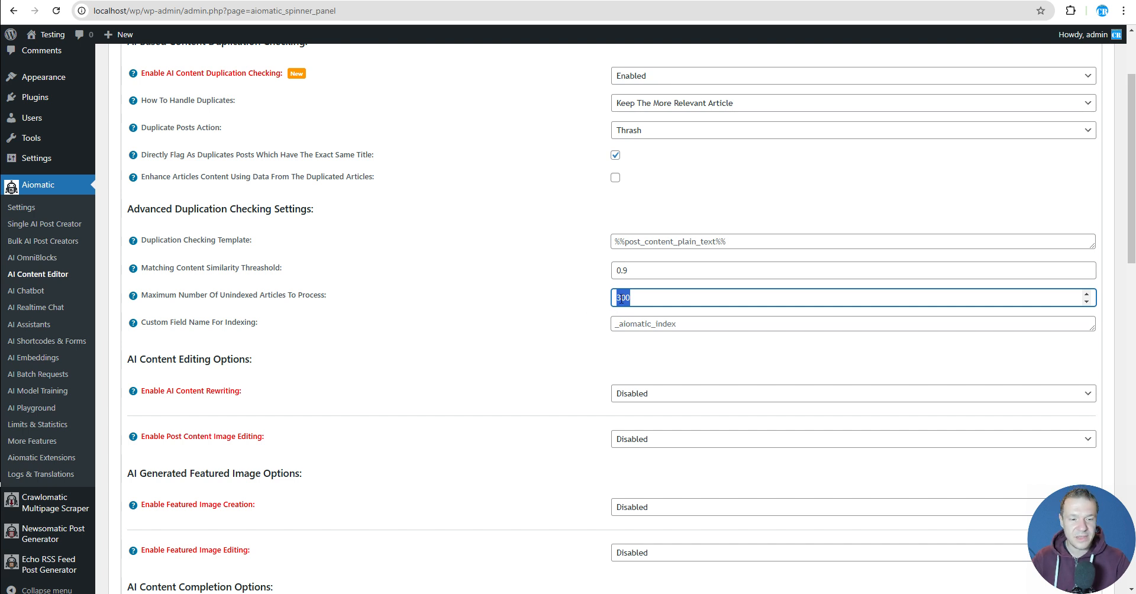
{"action": "left_click", "coordinate": [622, 298]}
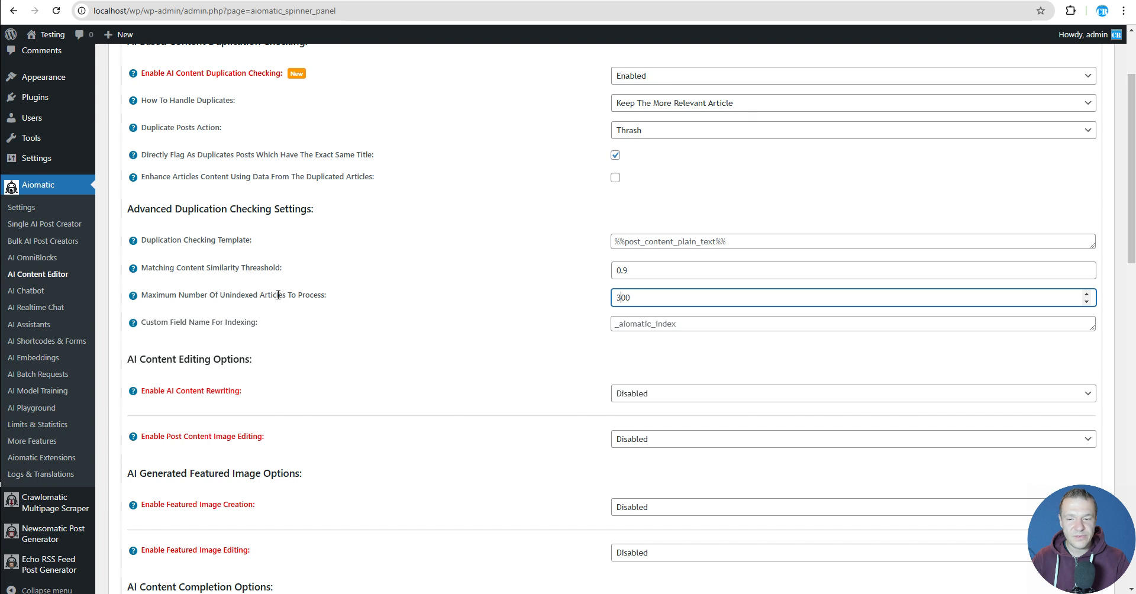
{"action": "left_click_drag", "start_coordinate": [210, 294], "coordinate": [598, 308]}
{"action": "left_click", "coordinate": [618, 298]}
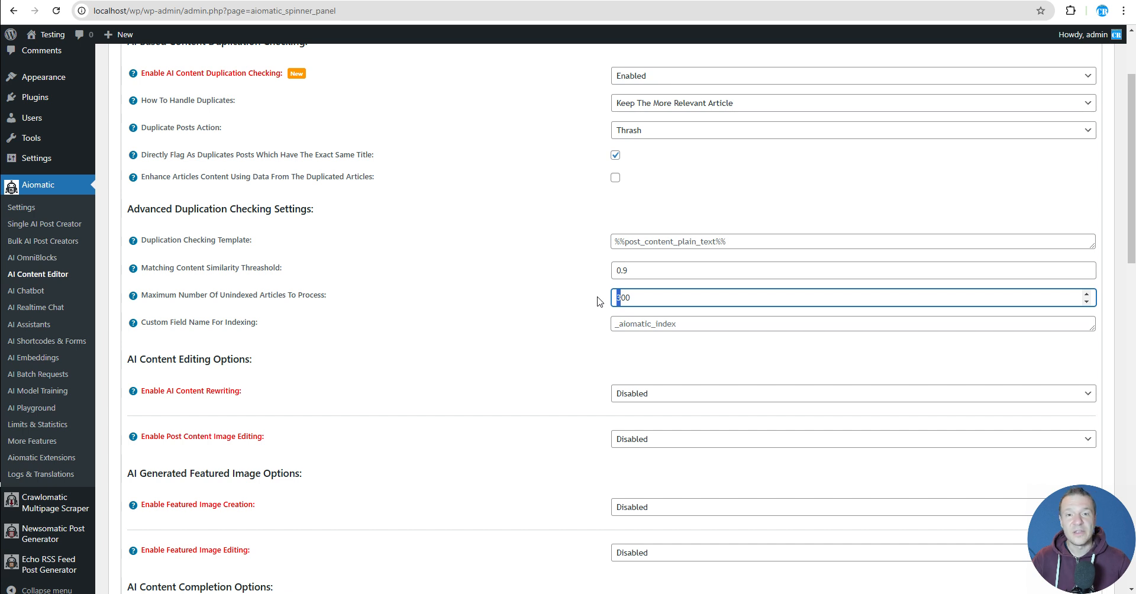
Step: Examine the Custom Field Name For Indexing setting without changing it
{"action": "key", "text": "Tab"}
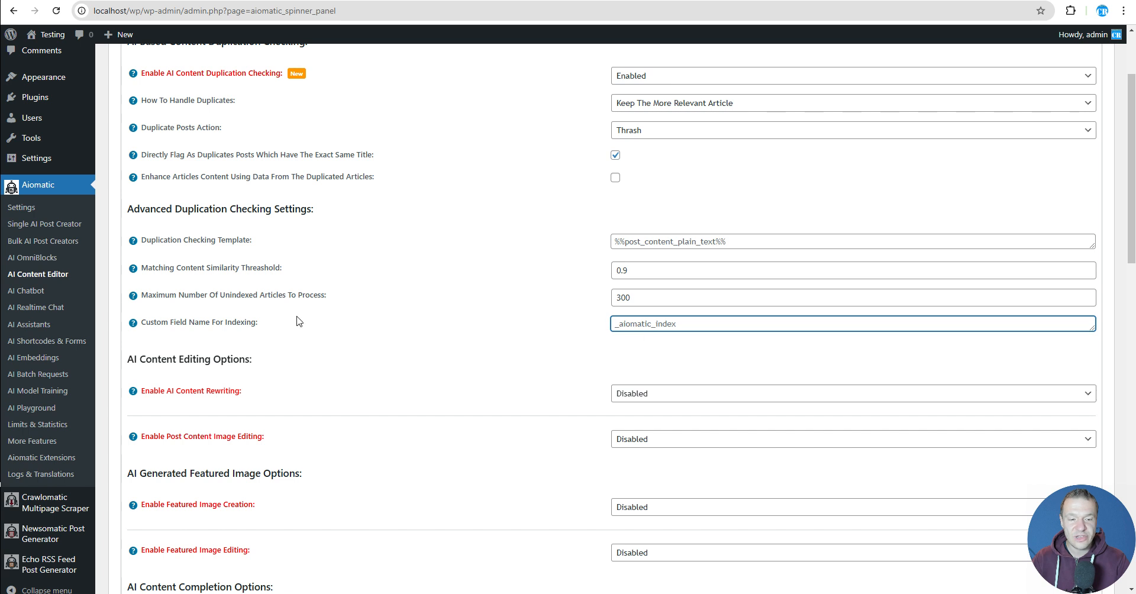
{"action": "left_click_drag", "start_coordinate": [150, 322], "coordinate": [341, 315]}
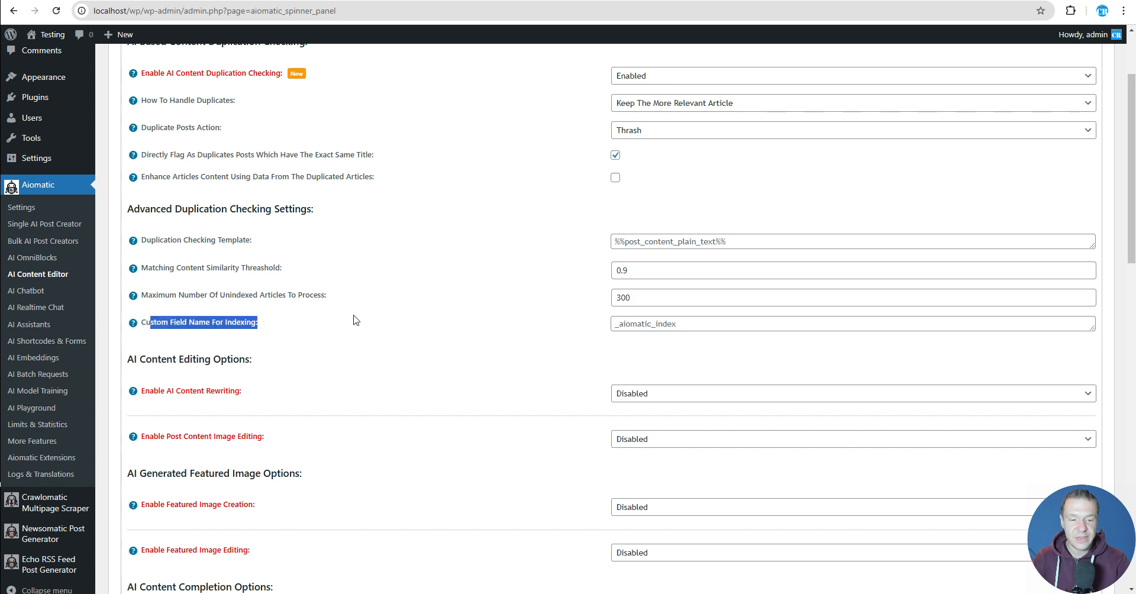
{"action": "left_click", "coordinate": [355, 320]}
{"action": "left_click", "coordinate": [622, 324]}
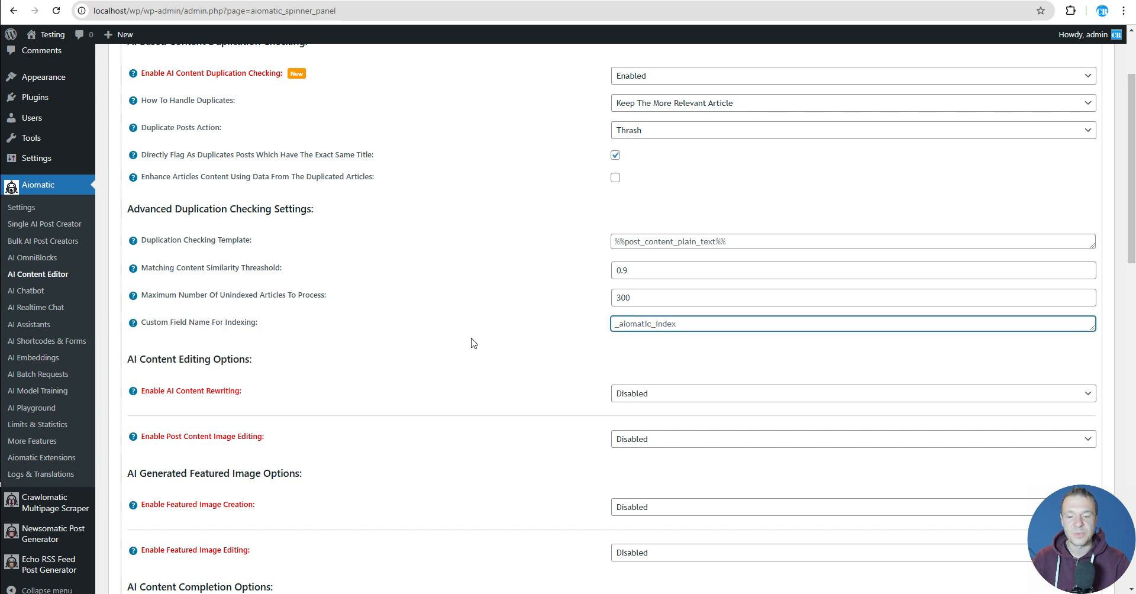
Step: Look over the remaining AI content editing options and the Crawlomatic, Newsomatic and Echo RSS plugin entries
{"action": "scroll", "coordinate": [476, 343], "scroll_direction": "up", "scroll_amount": 2}
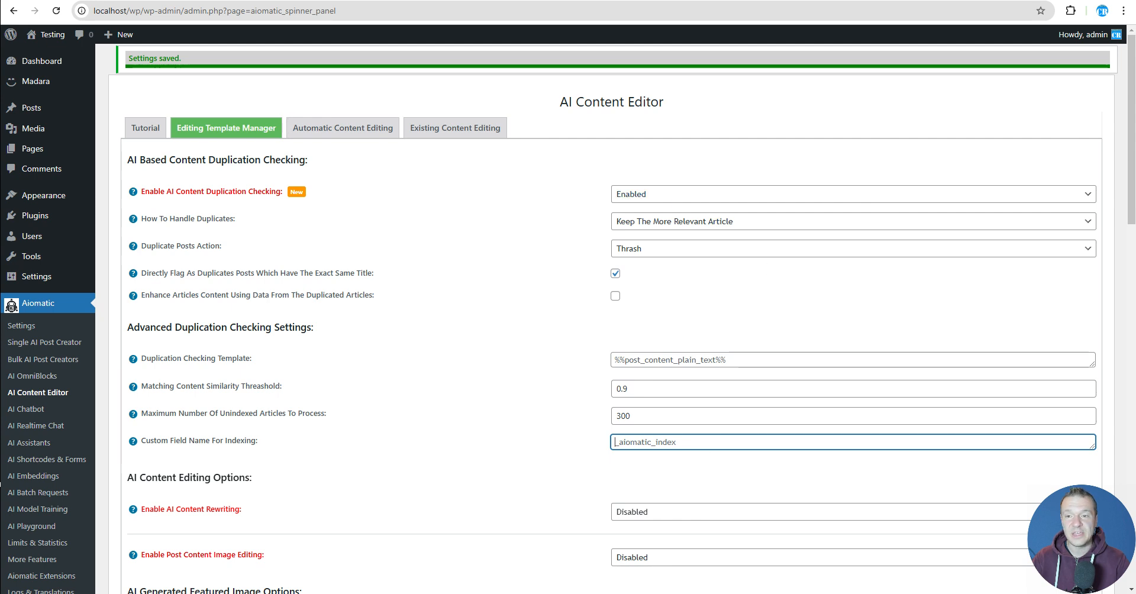
{"action": "mouse_move", "coordinate": [136, 362]}
{"action": "scroll", "coordinate": [137, 362], "scroll_direction": "down", "scroll_amount": 7}
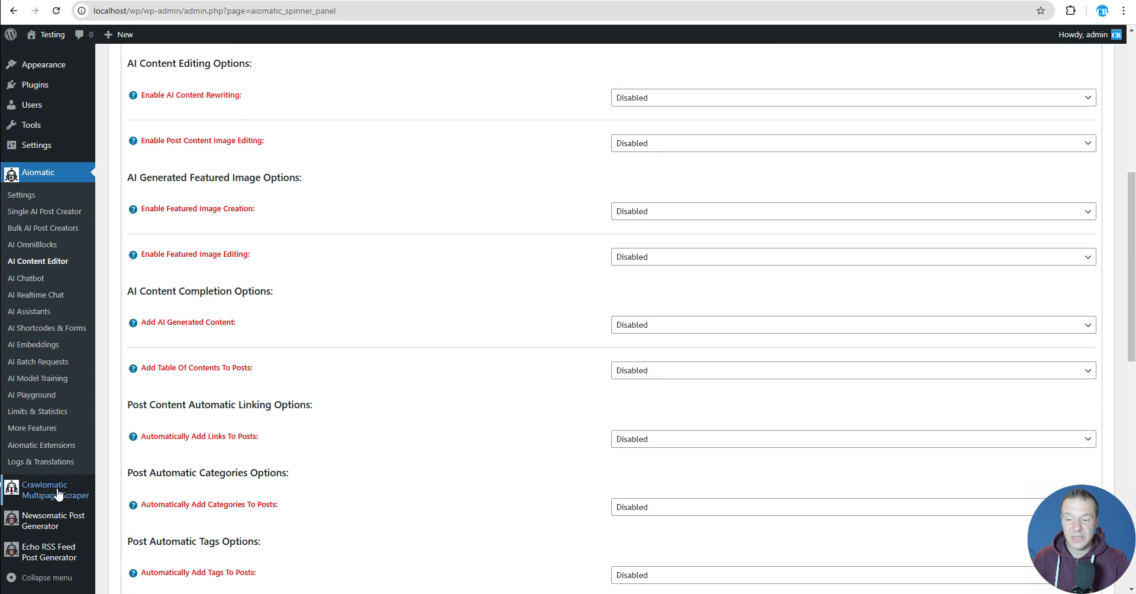
{"action": "mouse_move", "coordinate": [57, 494]}
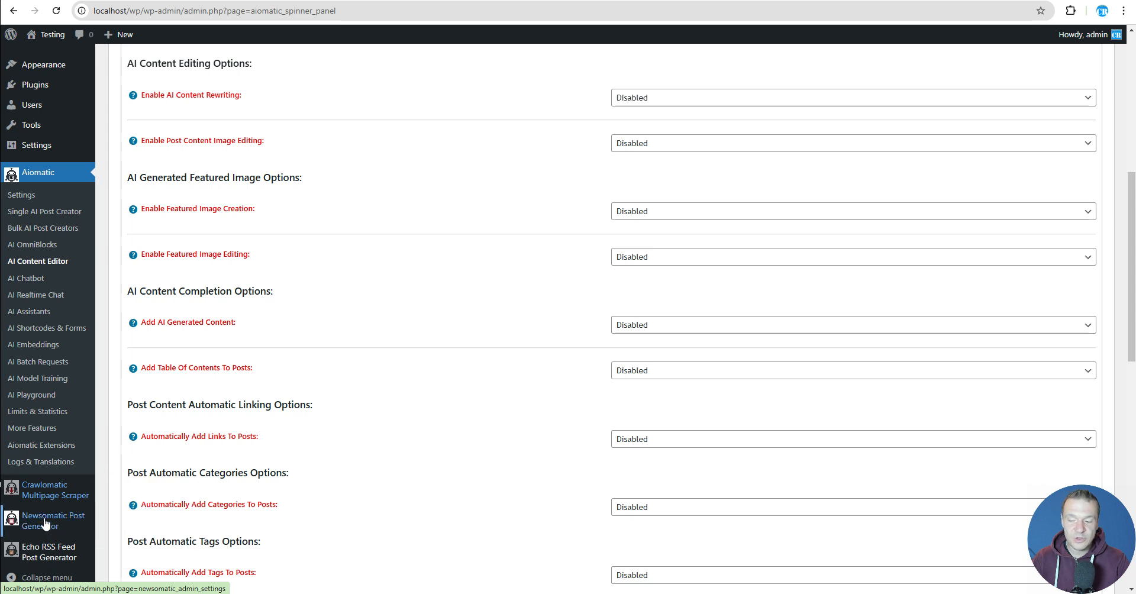
{"action": "mouse_move", "coordinate": [46, 552]}
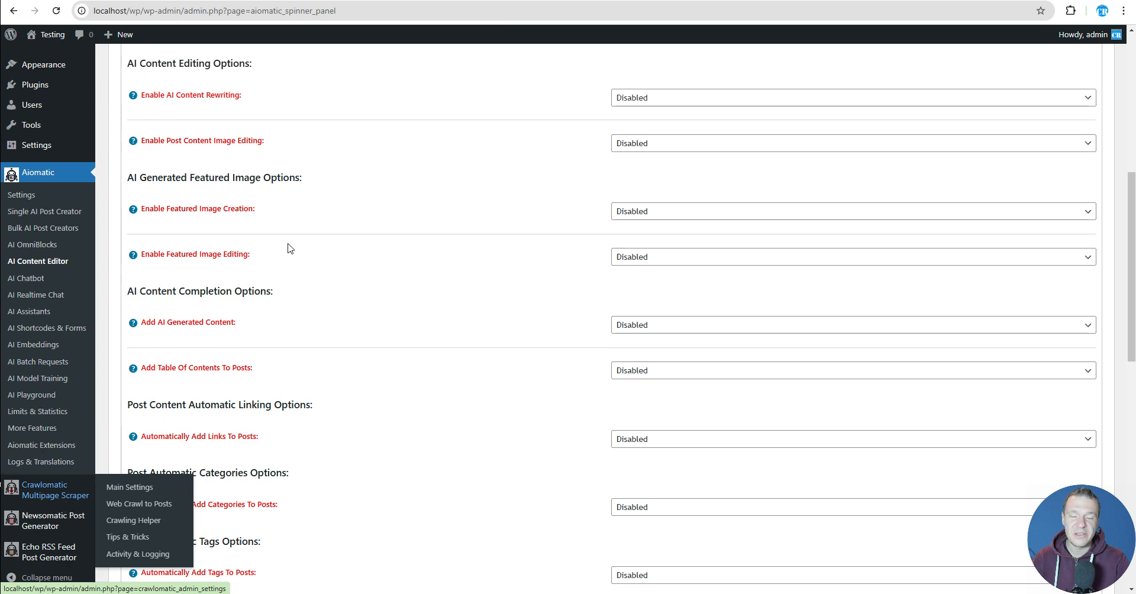
{"action": "scroll", "coordinate": [290, 219], "scroll_direction": "up", "scroll_amount": 7}
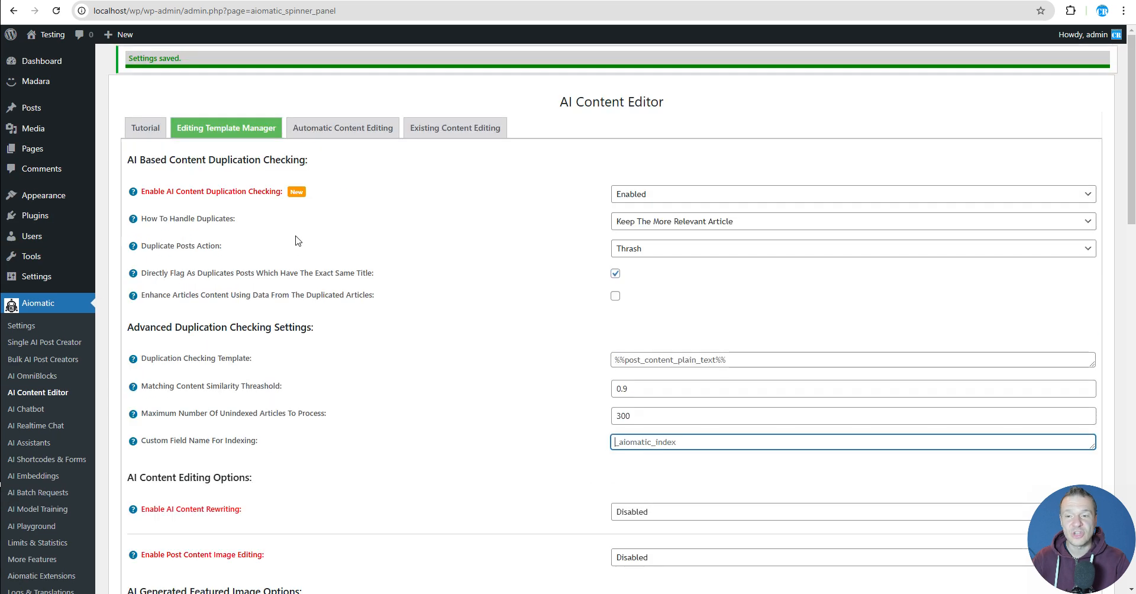
Step: Examine the Existing Content Editing settings, including bulk editing options, post filters and the available manual run actions
{"action": "left_click", "coordinate": [431, 133]}
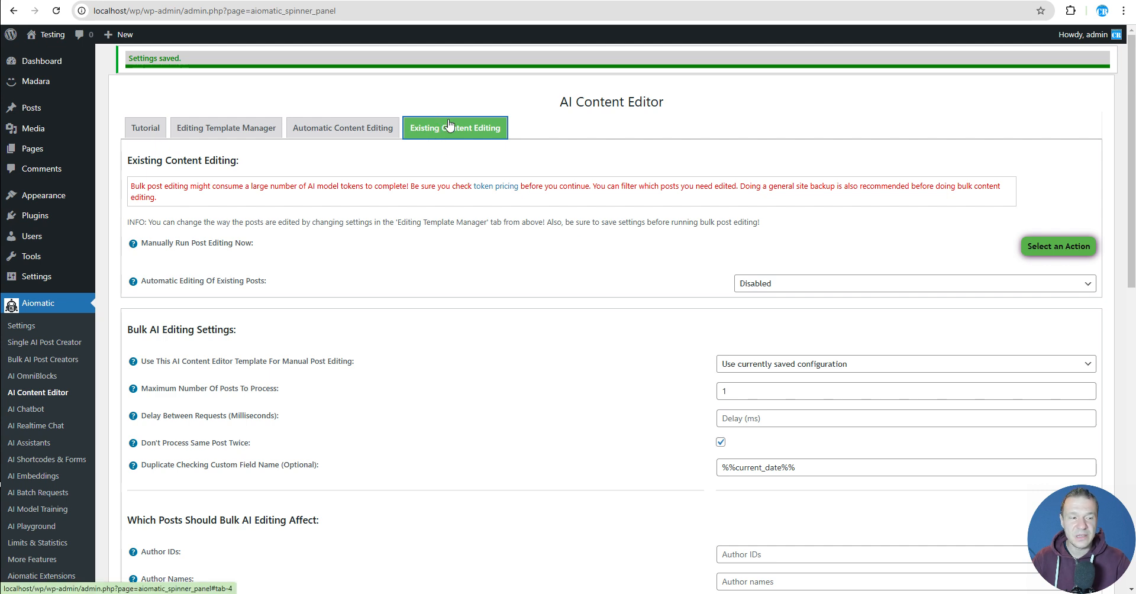
{"action": "scroll", "coordinate": [482, 335], "scroll_direction": "down", "scroll_amount": 6}
{"action": "scroll", "coordinate": [494, 332], "scroll_direction": "up", "scroll_amount": 6}
{"action": "scroll", "coordinate": [638, 321], "scroll_direction": "down", "scroll_amount": 2}
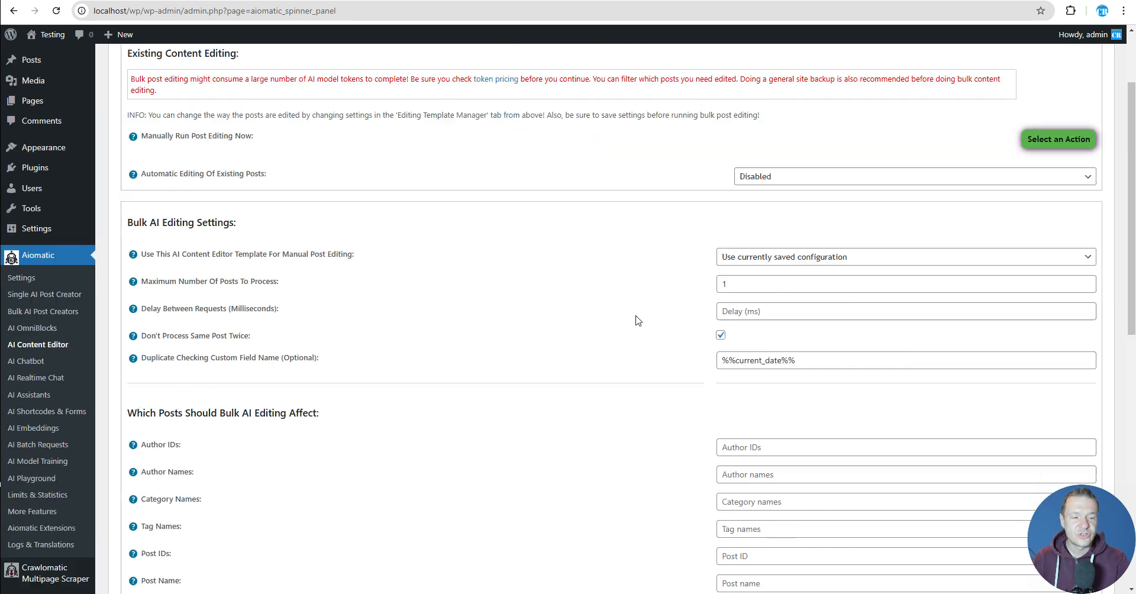
{"action": "scroll", "coordinate": [638, 321], "scroll_direction": "down", "scroll_amount": 8}
{"action": "scroll", "coordinate": [646, 446], "scroll_direction": "up", "scroll_amount": 4}
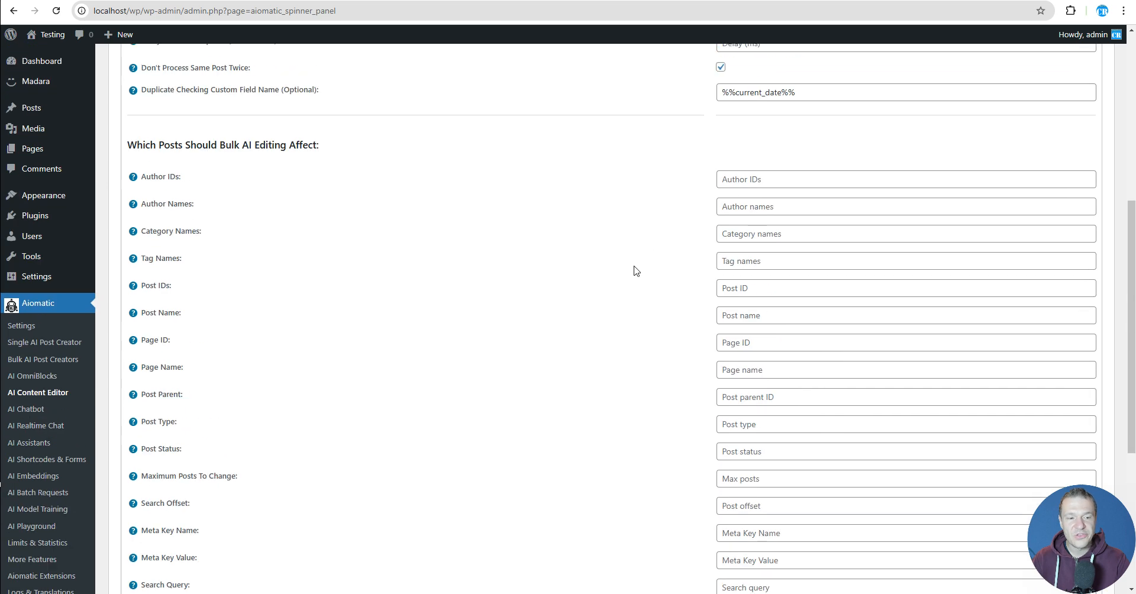
{"action": "scroll", "coordinate": [637, 271], "scroll_direction": "up", "scroll_amount": 6}
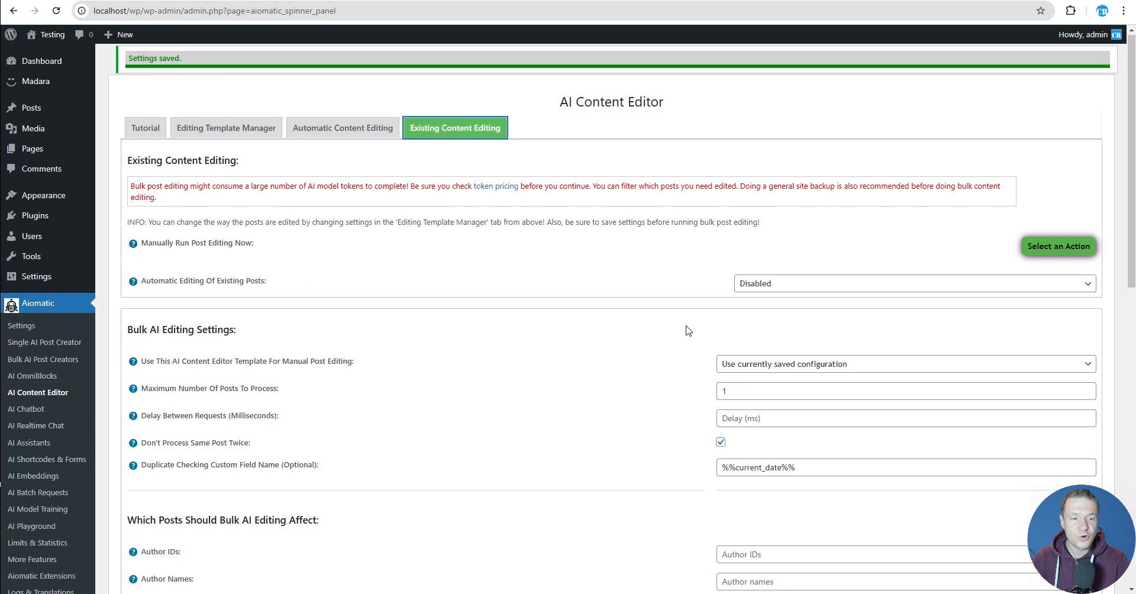
{"action": "left_click", "coordinate": [1035, 247]}
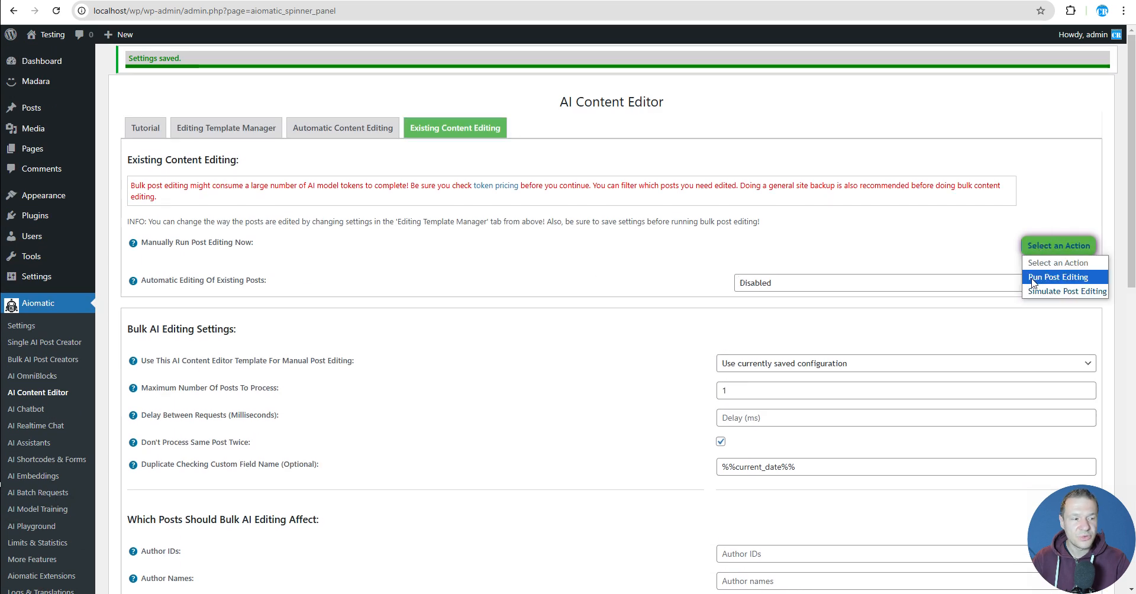
{"action": "left_click", "coordinate": [915, 249]}
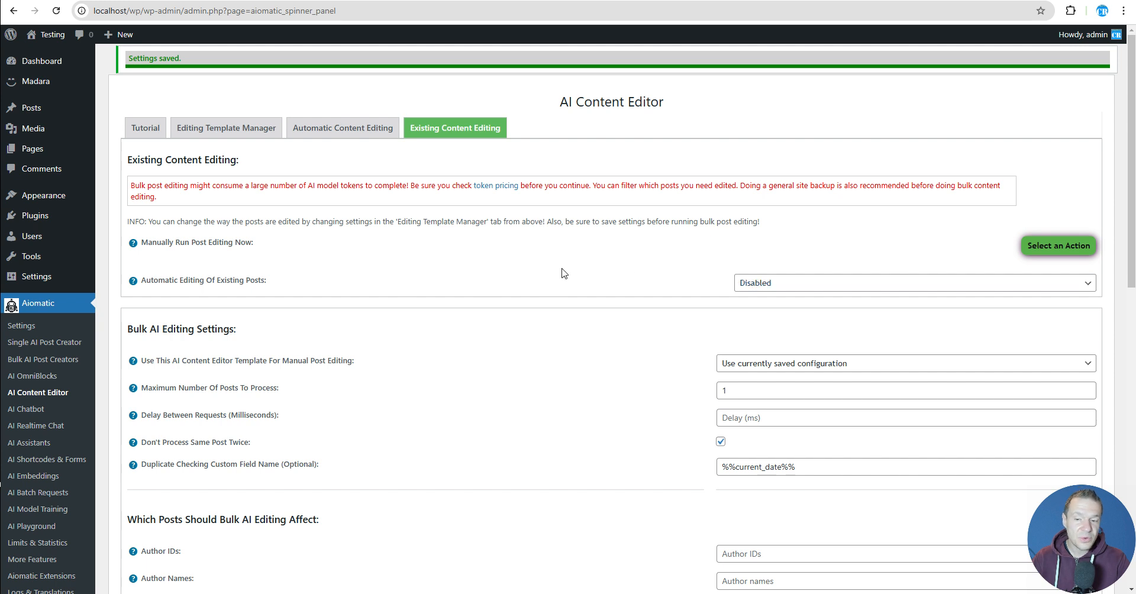
Step: Try WordPress Cron Job for automatic editing of existing posts, examine the autorun interval choices, and return the setting to Disabled
{"action": "left_click", "coordinate": [747, 284]}
{"action": "left_click", "coordinate": [752, 310]}
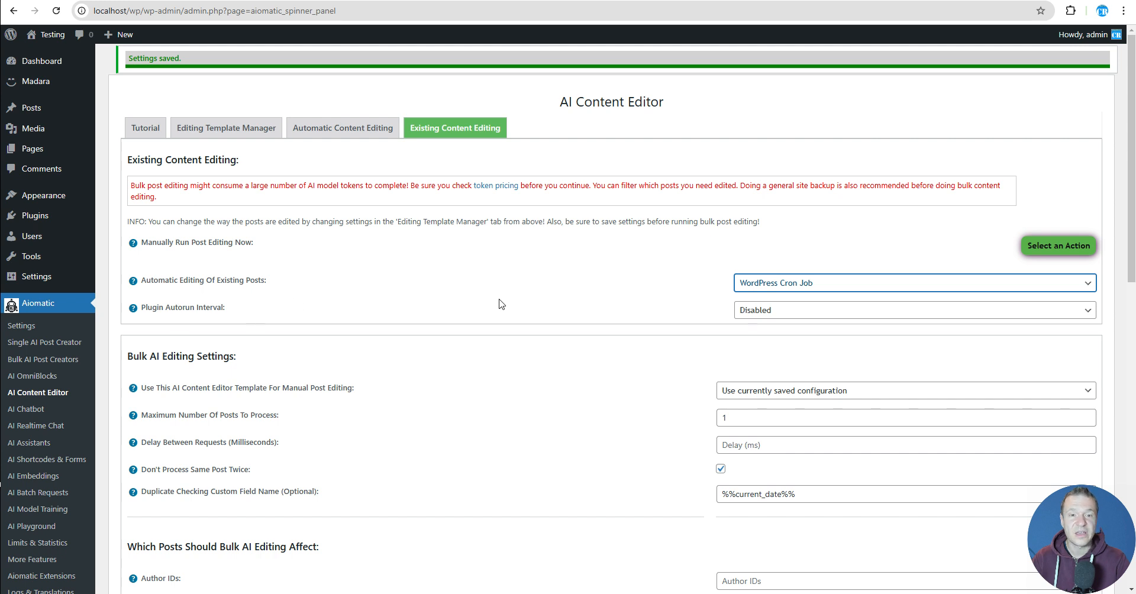
{"action": "left_click", "coordinate": [780, 314]}
{"action": "left_click", "coordinate": [1045, 214]}
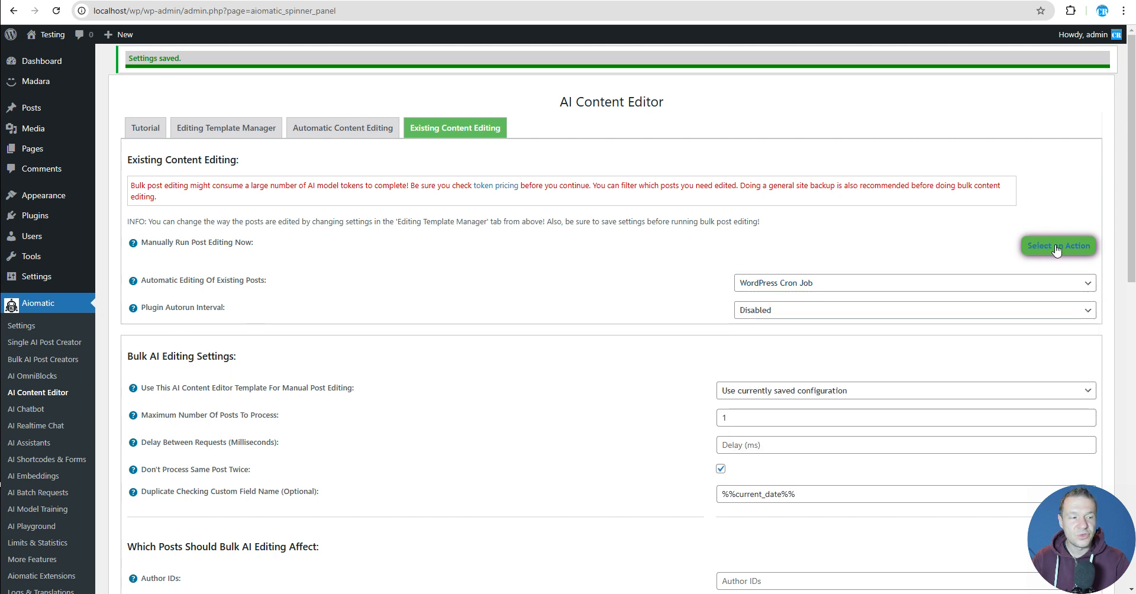
{"action": "left_click", "coordinate": [1043, 250]}
{"action": "left_click", "coordinate": [1043, 251]}
{"action": "left_click", "coordinate": [757, 312]}
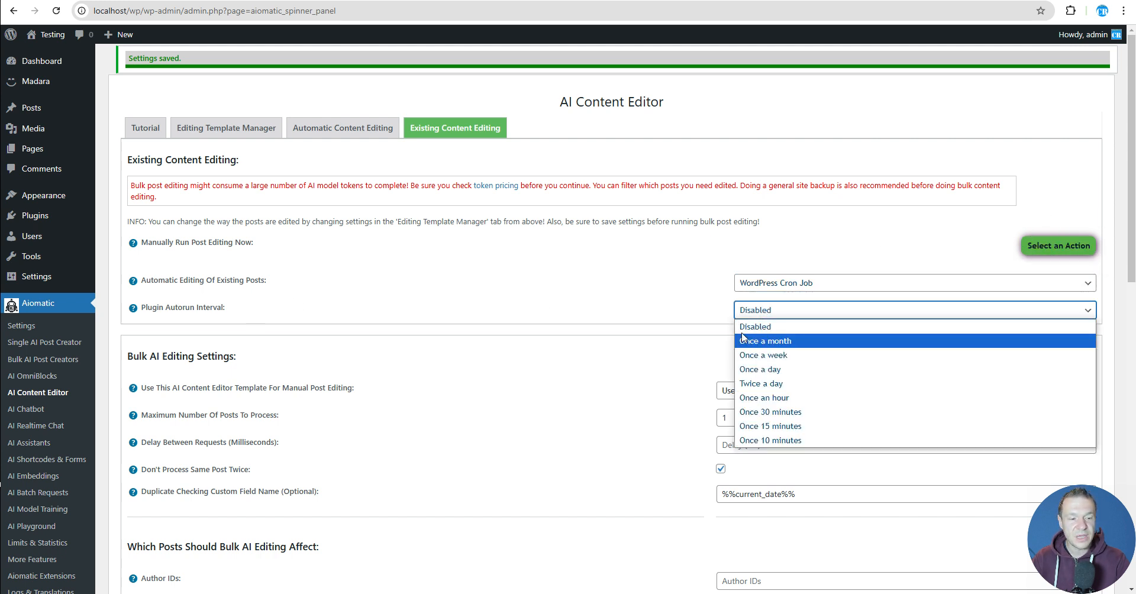
{"action": "left_click", "coordinate": [777, 288]}
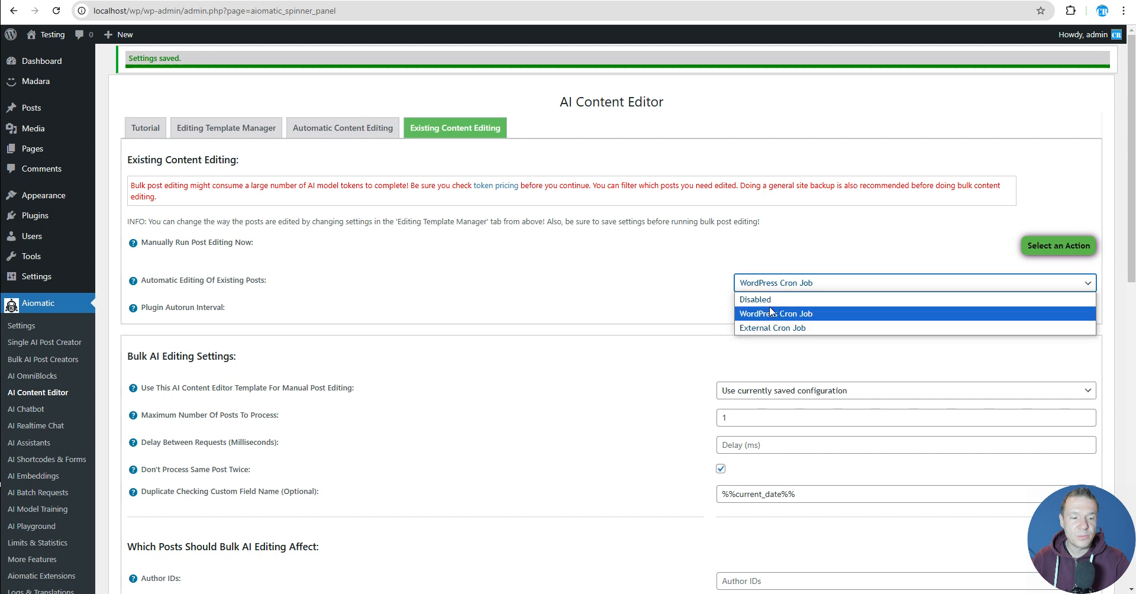
{"action": "left_click", "coordinate": [769, 294]}
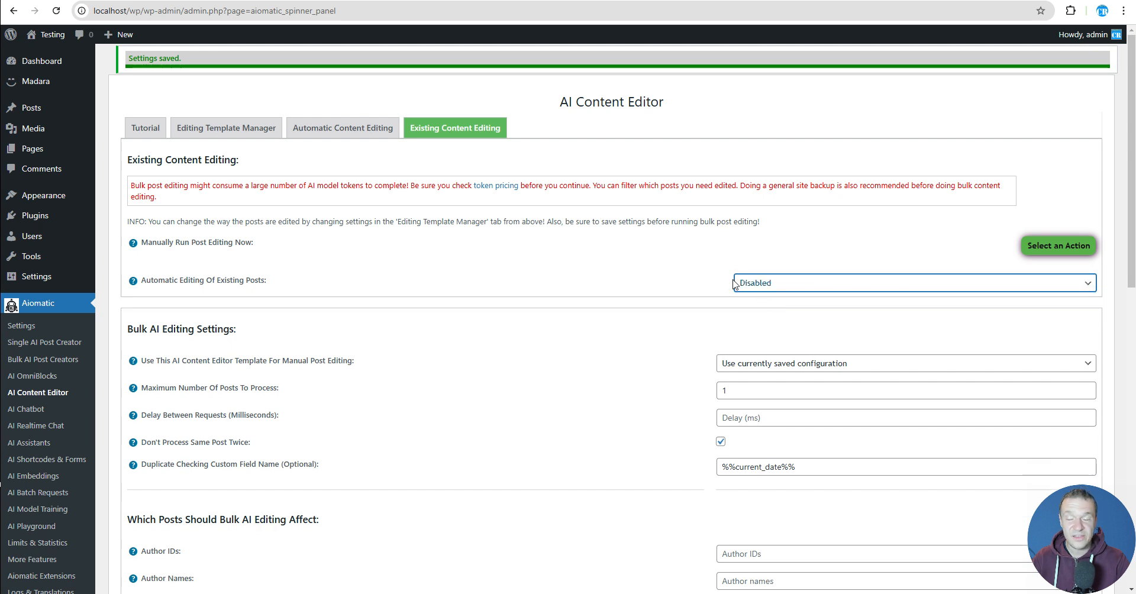
Step: Check the Automatic Content Editing settings and revisit the AI content duplication checking option in the Editing Template Manager
{"action": "left_click", "coordinate": [355, 130]}
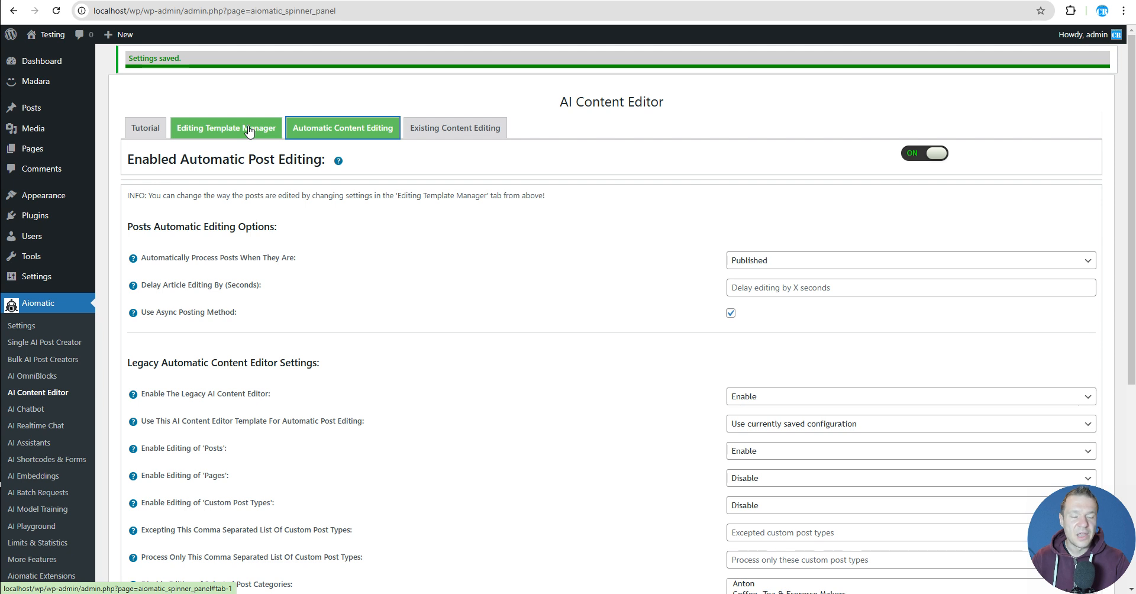
{"action": "left_click", "coordinate": [249, 130]}
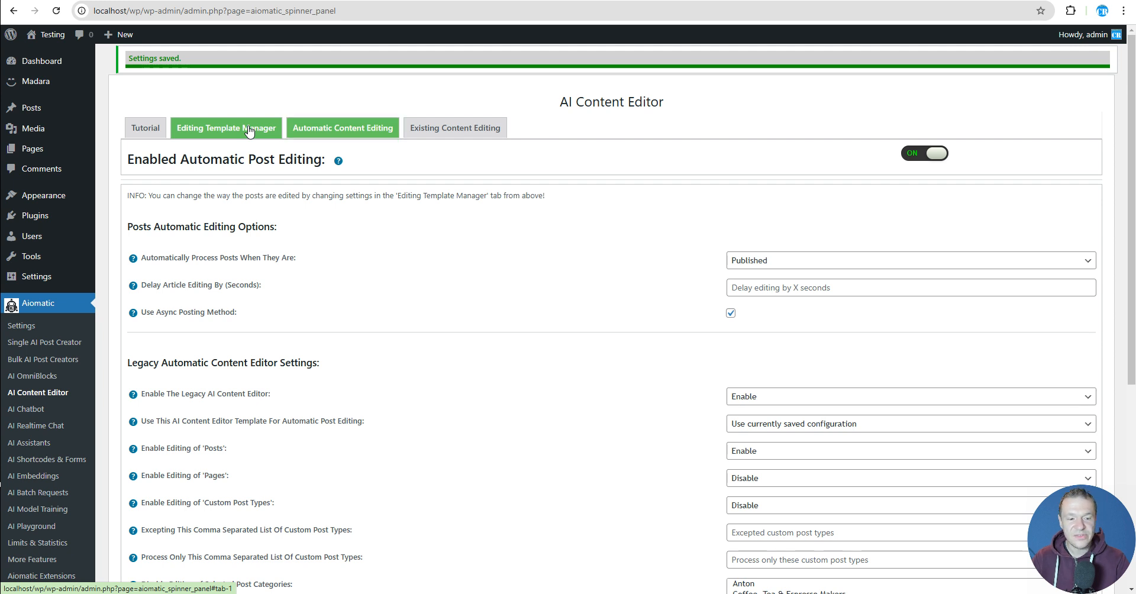
{"action": "left_click_drag", "start_coordinate": [154, 193], "coordinate": [267, 196]}
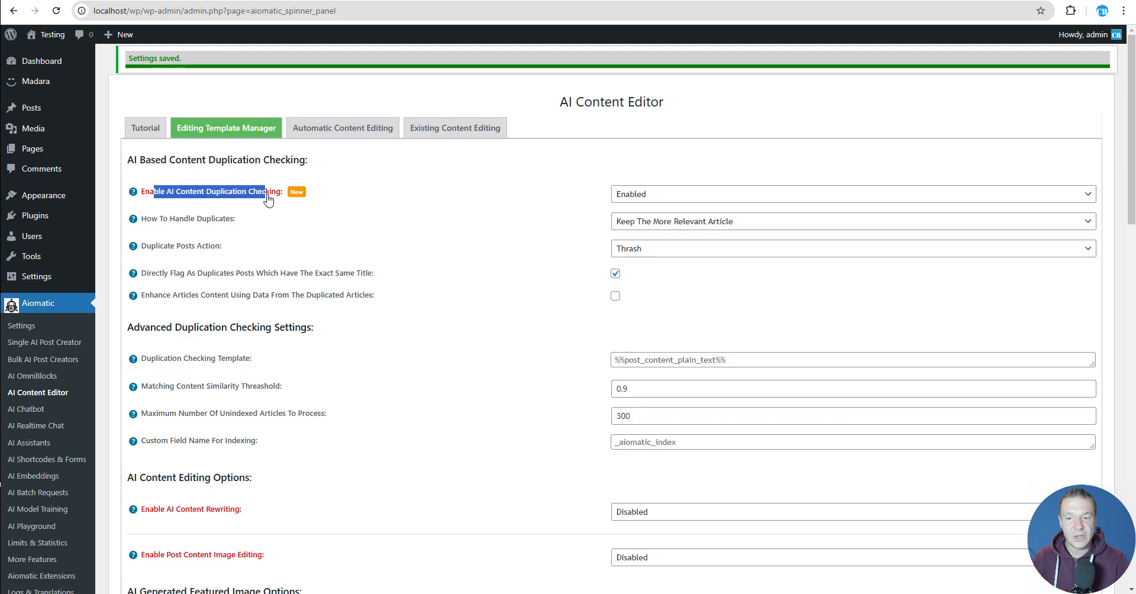
{"action": "left_click", "coordinate": [336, 233]}
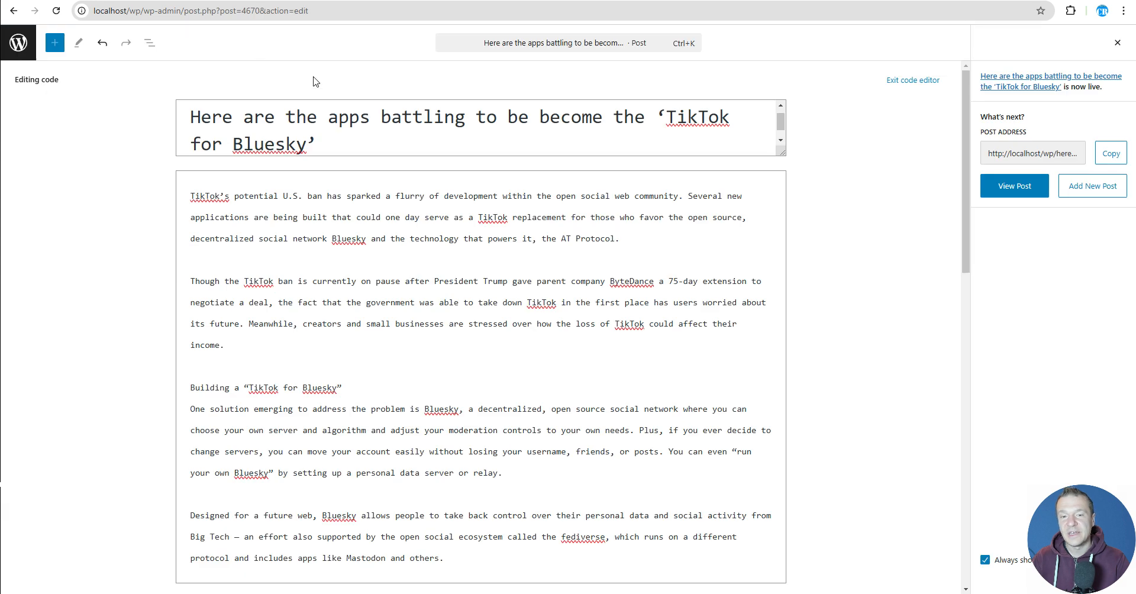